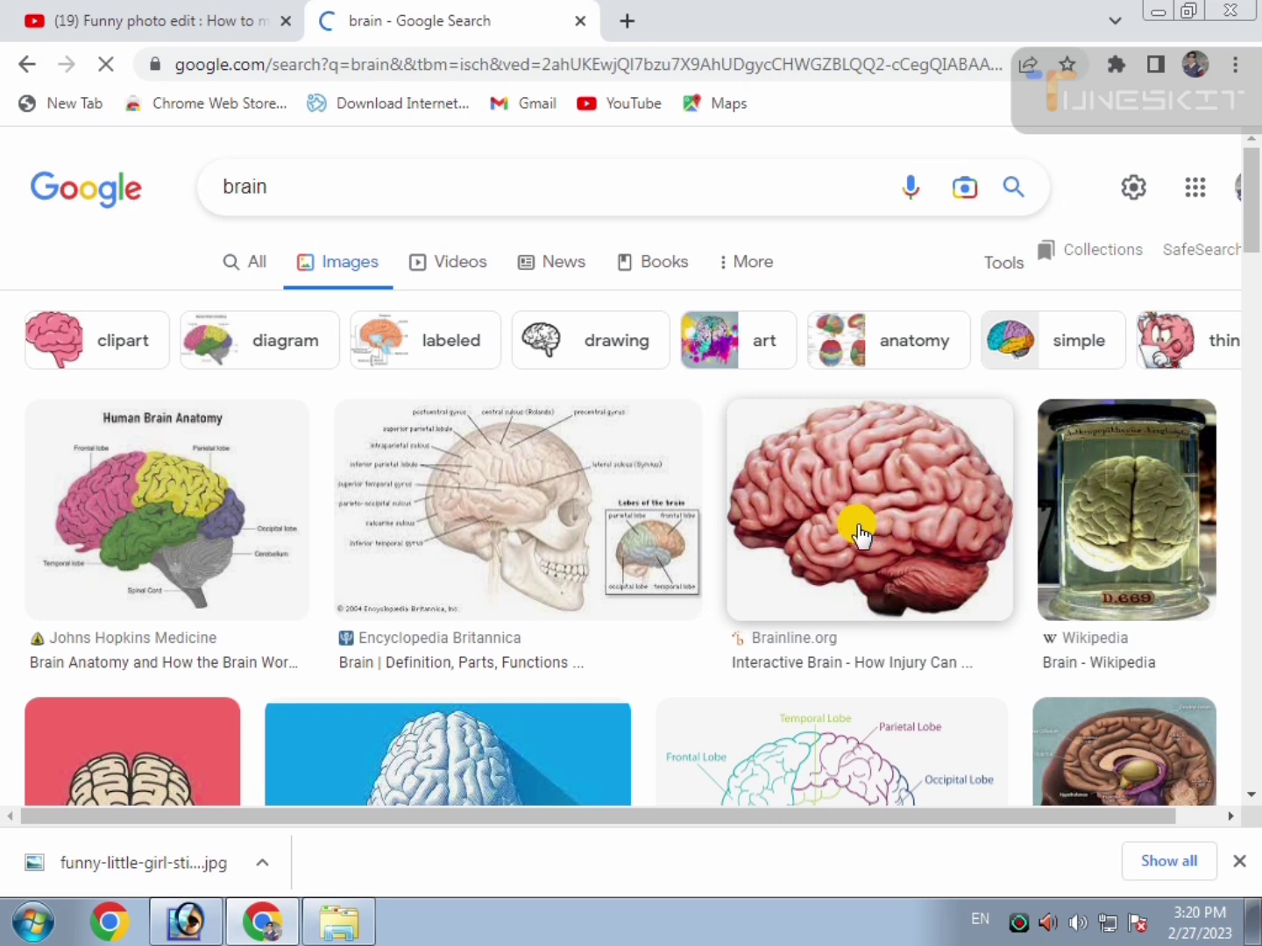
Open the preview of the pink brain image from Brainline.org in the image search results.
click(870, 519)
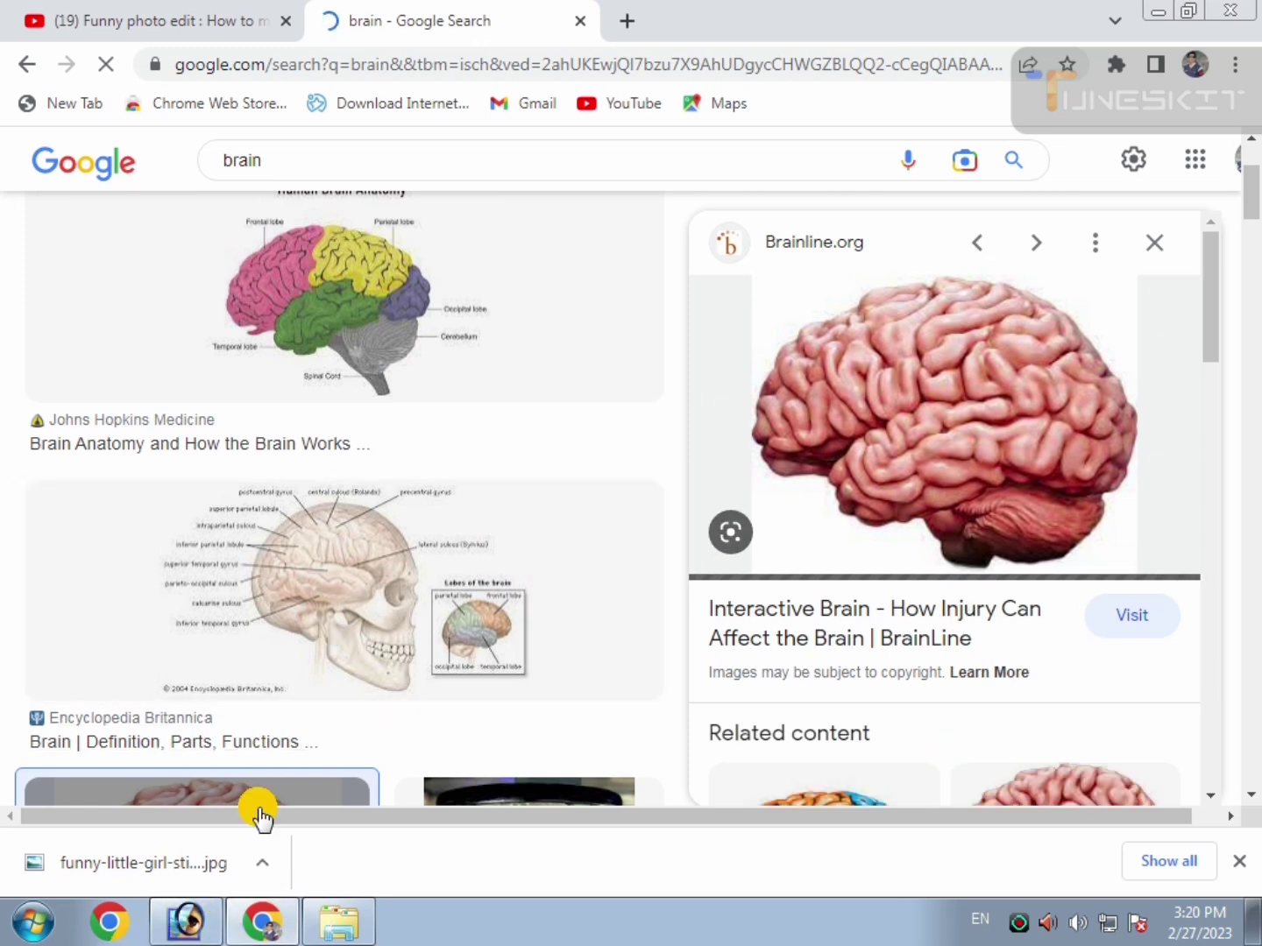
click(162, 16)
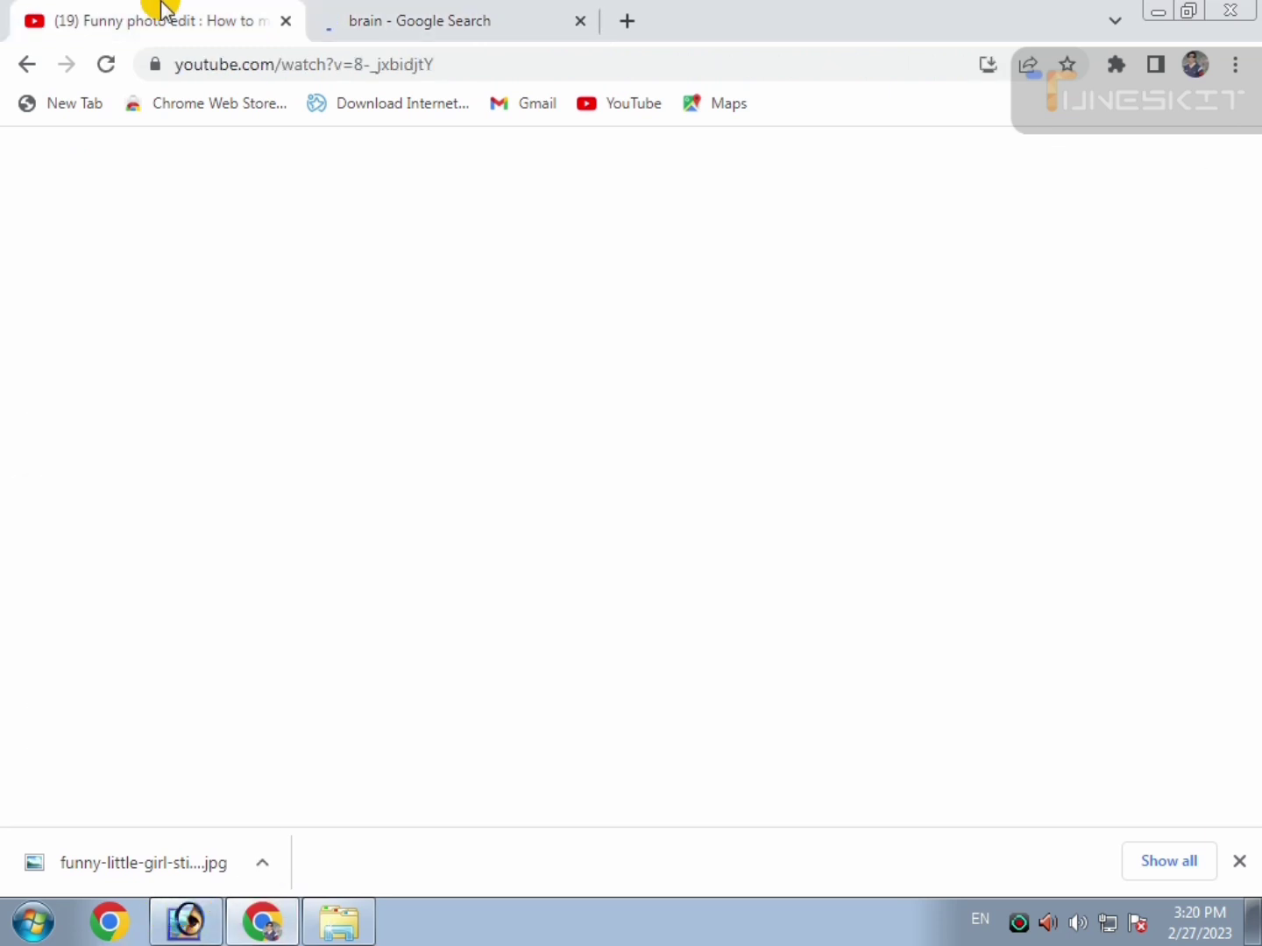
scroll(324, 308, up, 4)
scroll(339, 300, down, 7)
scroll(342, 296, up, 6)
scroll(343, 297, down, 1)
scroll(348, 295, down, 4)
click(463, 27)
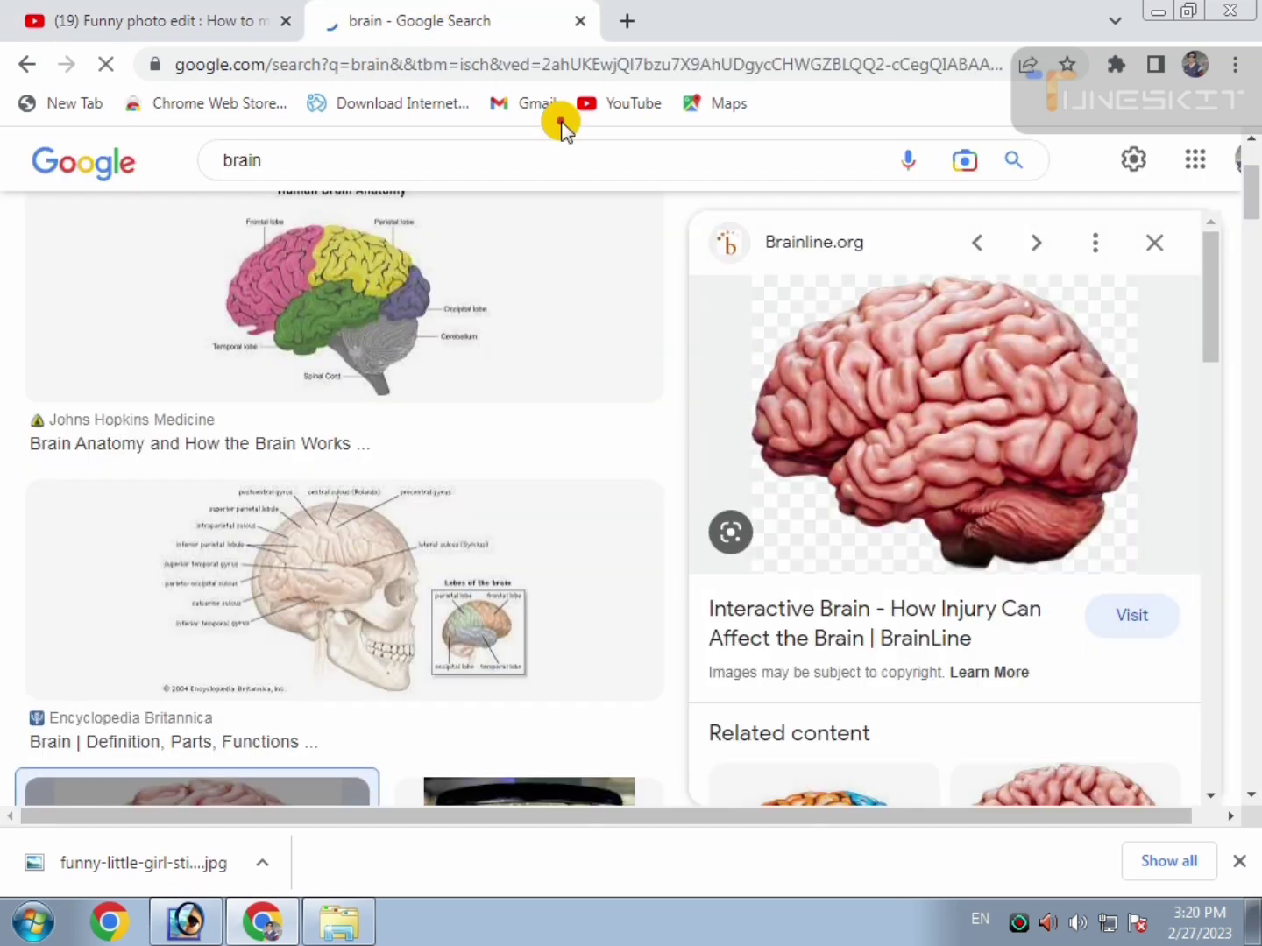
Save the previewed brain image to the computer as brain-lateral.
right_click(889, 391)
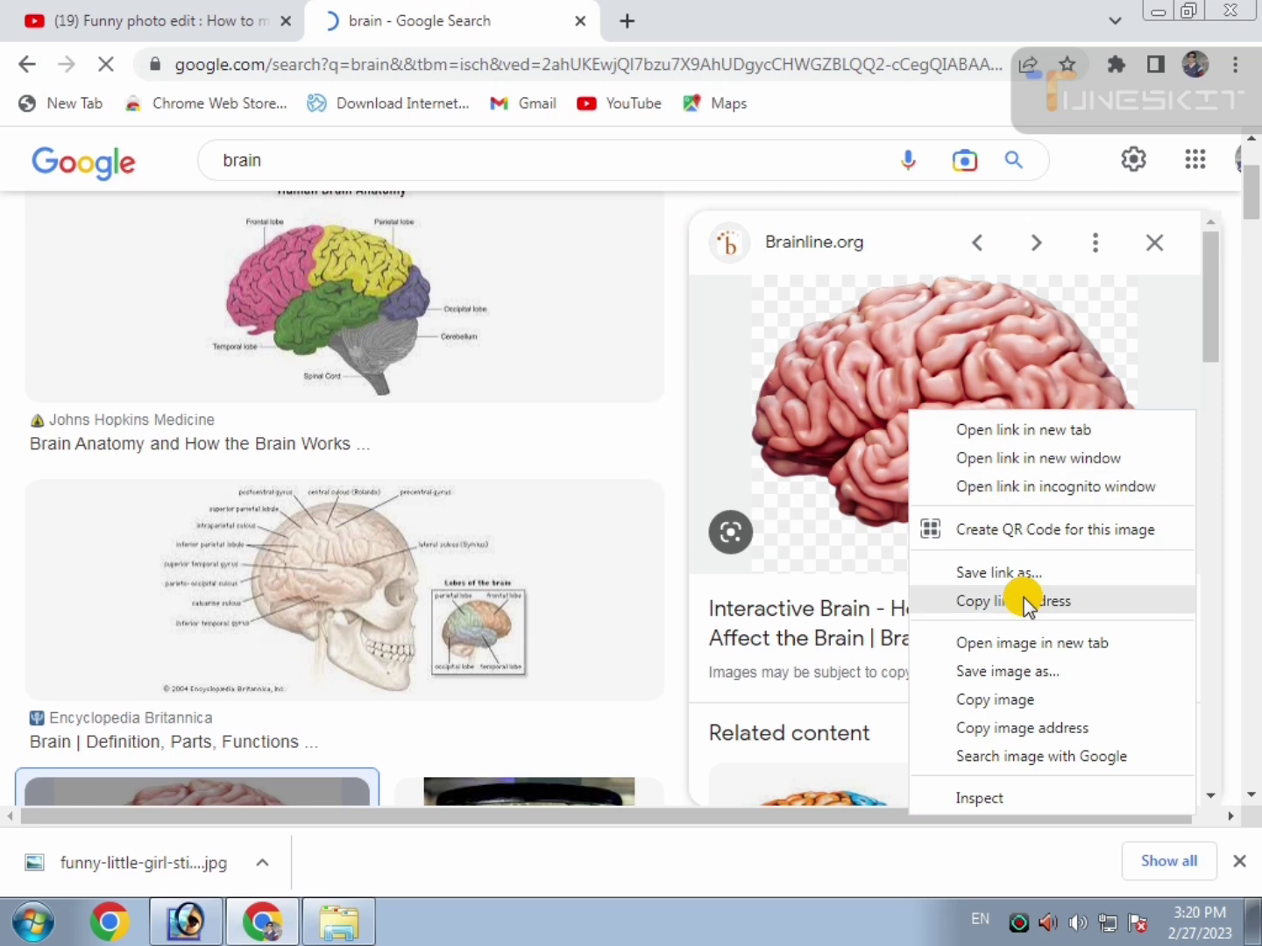
click(1032, 671)
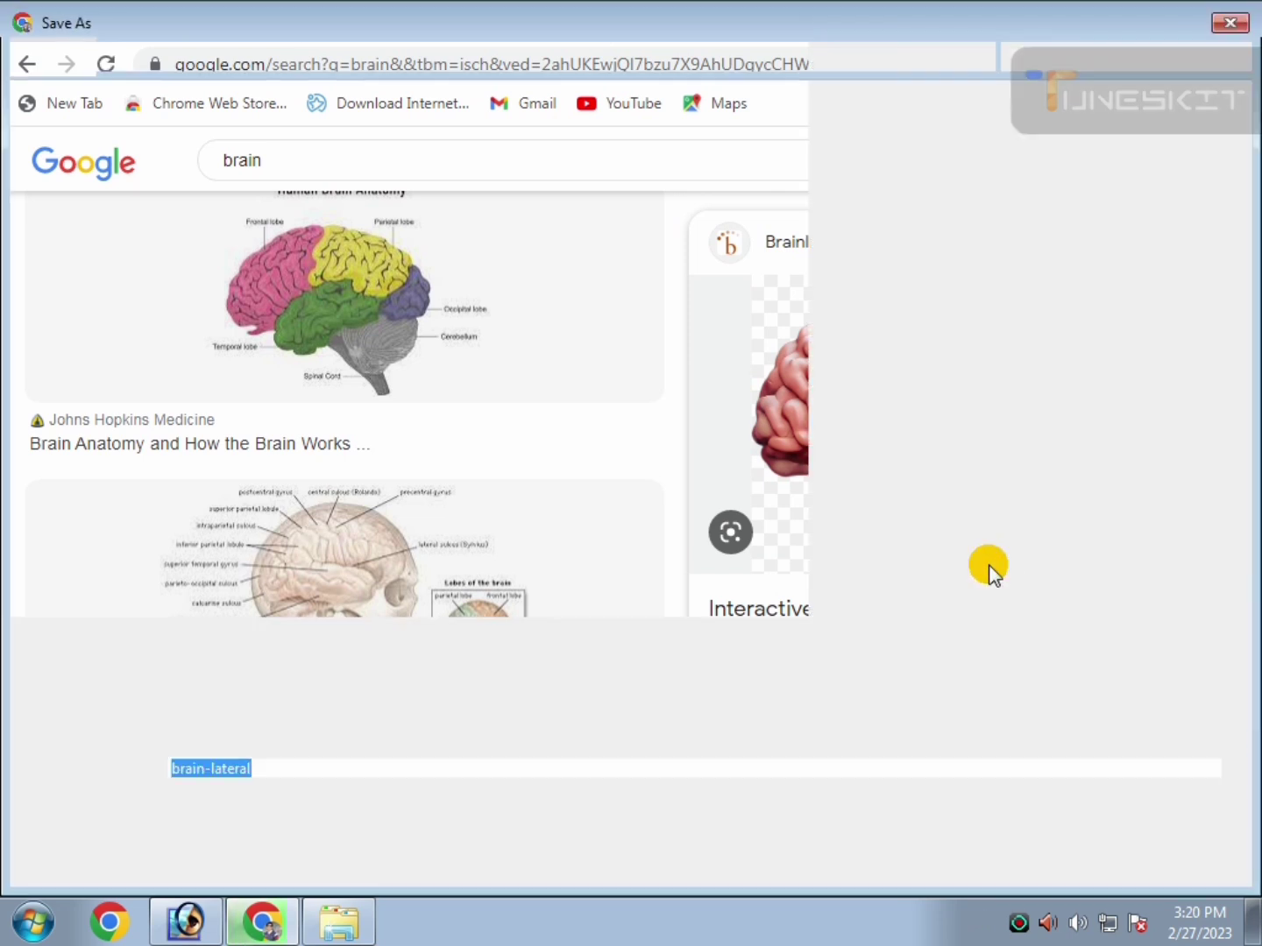
key(Return)
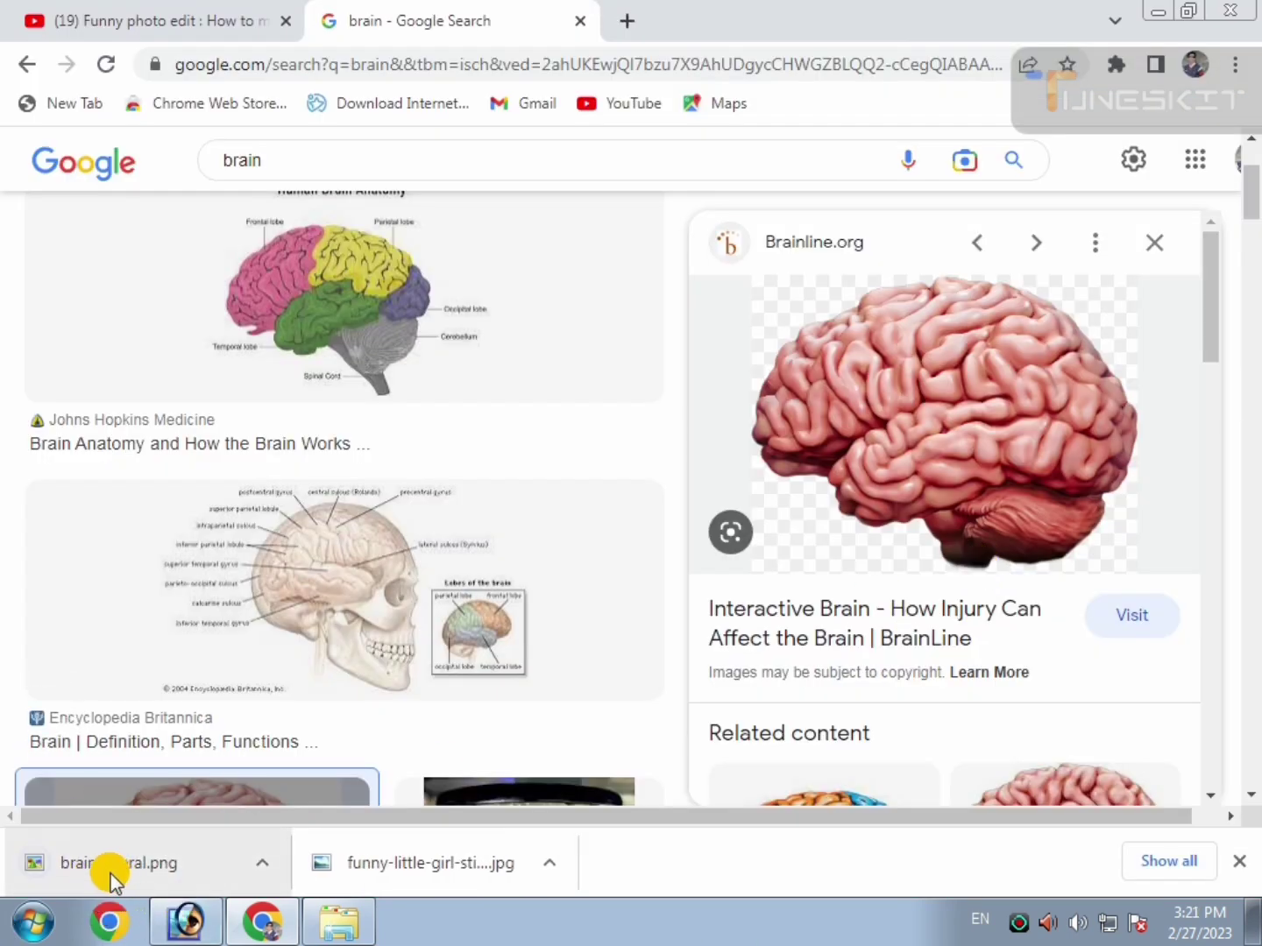
Open the downloaded brain-lateral.png in Adobe Photoshop and copy the brain as a layer into bald-man.jpg.
click(172, 873)
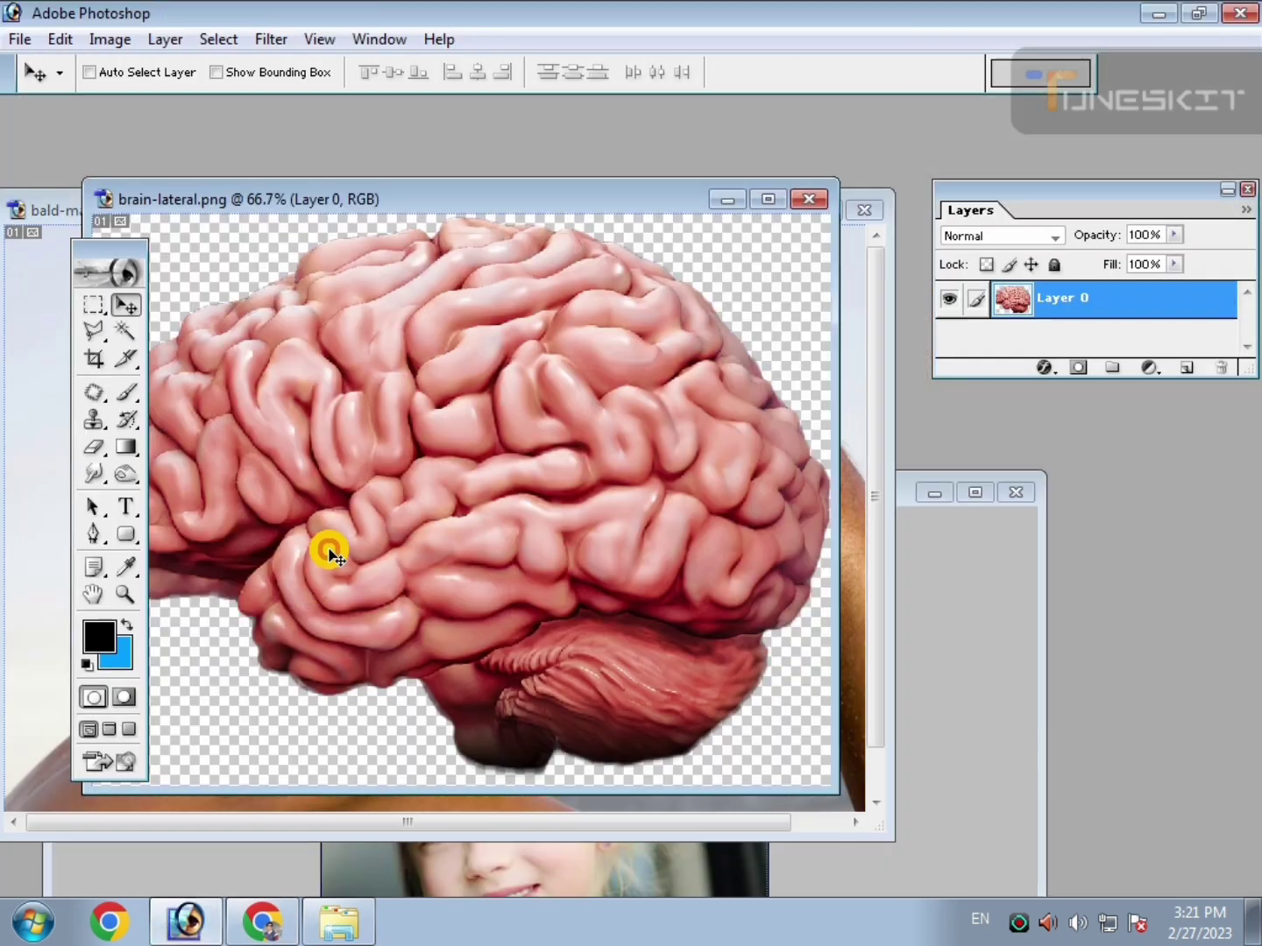
drag(504, 205, 516, 415)
drag(492, 543, 446, 340)
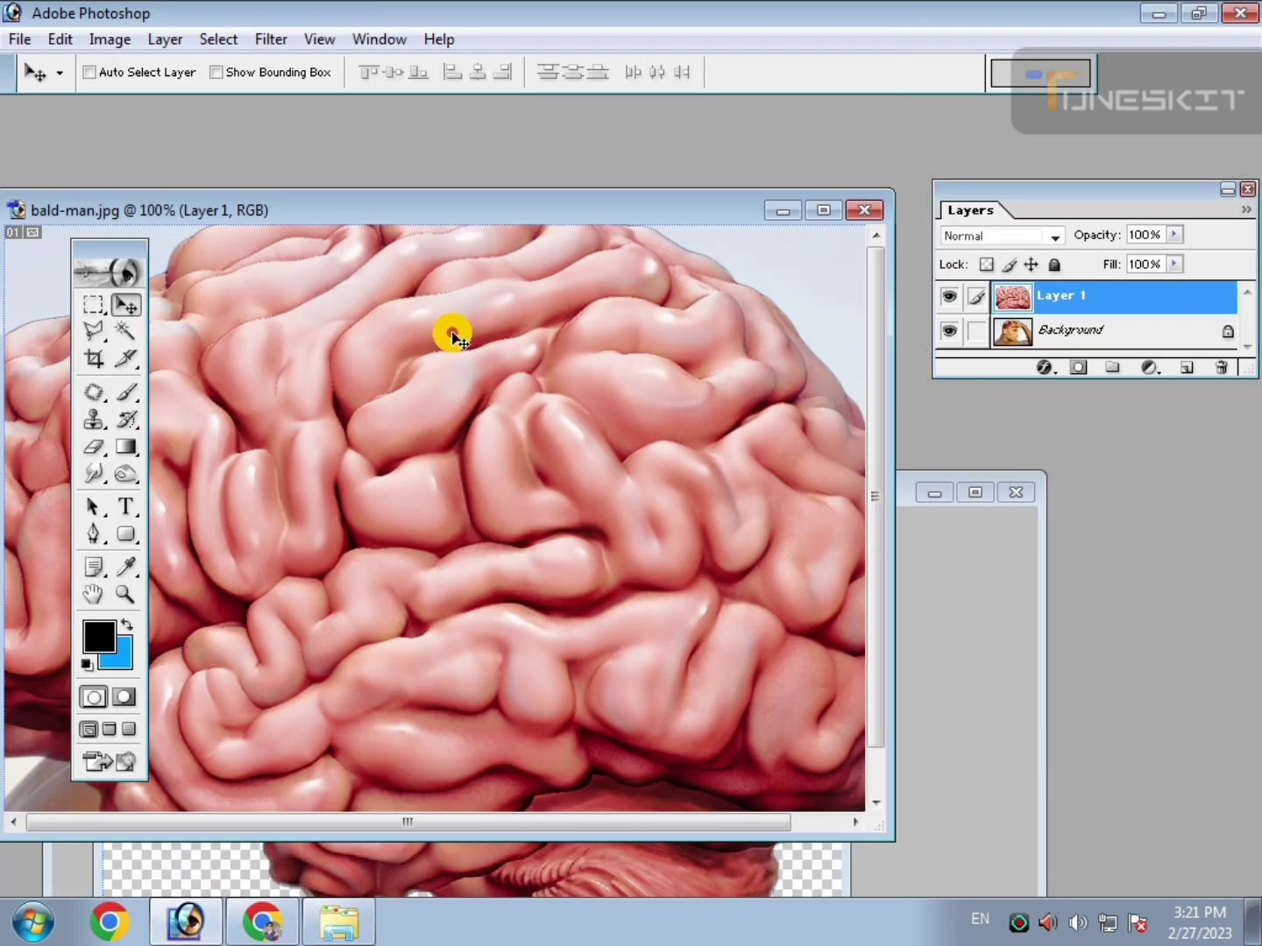
Shrink the brain layer to less than half size with Free Transform and place it over the opening in the man's head.
click(824, 210)
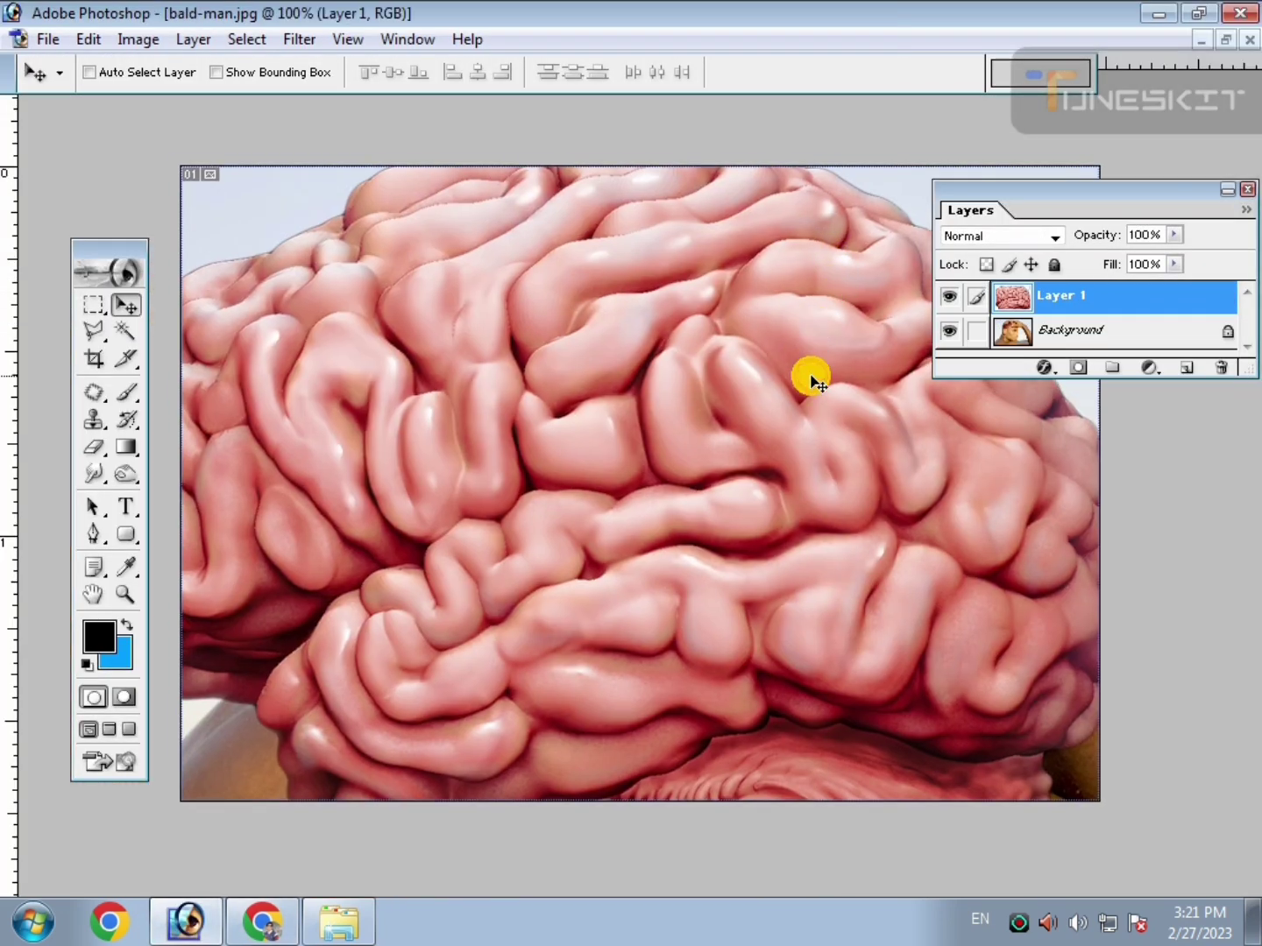
key(ctrl+minus)
key(ctrl+minus)
key(ctrl+t)
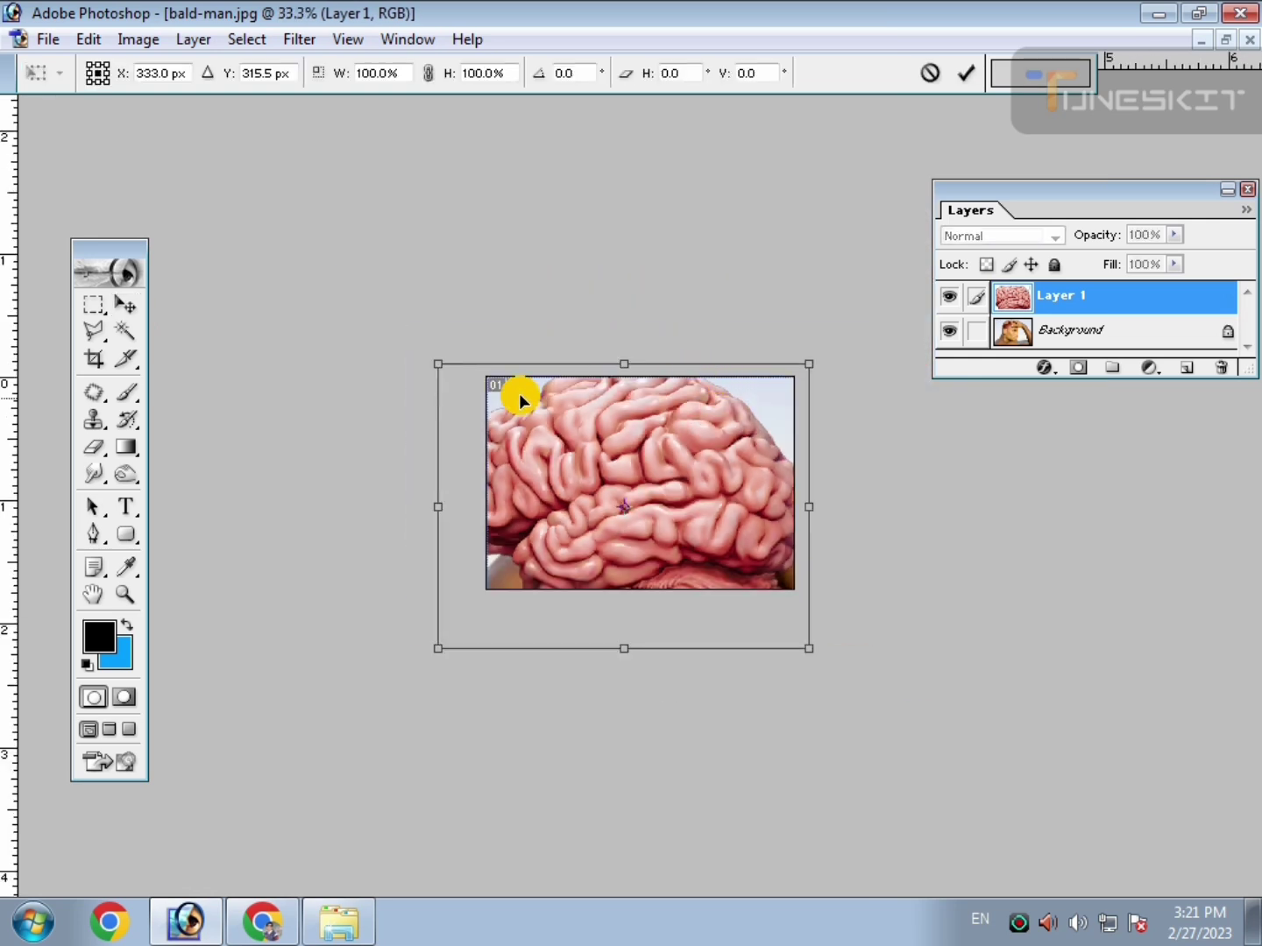
drag(437, 364, 556, 445)
key(Return)
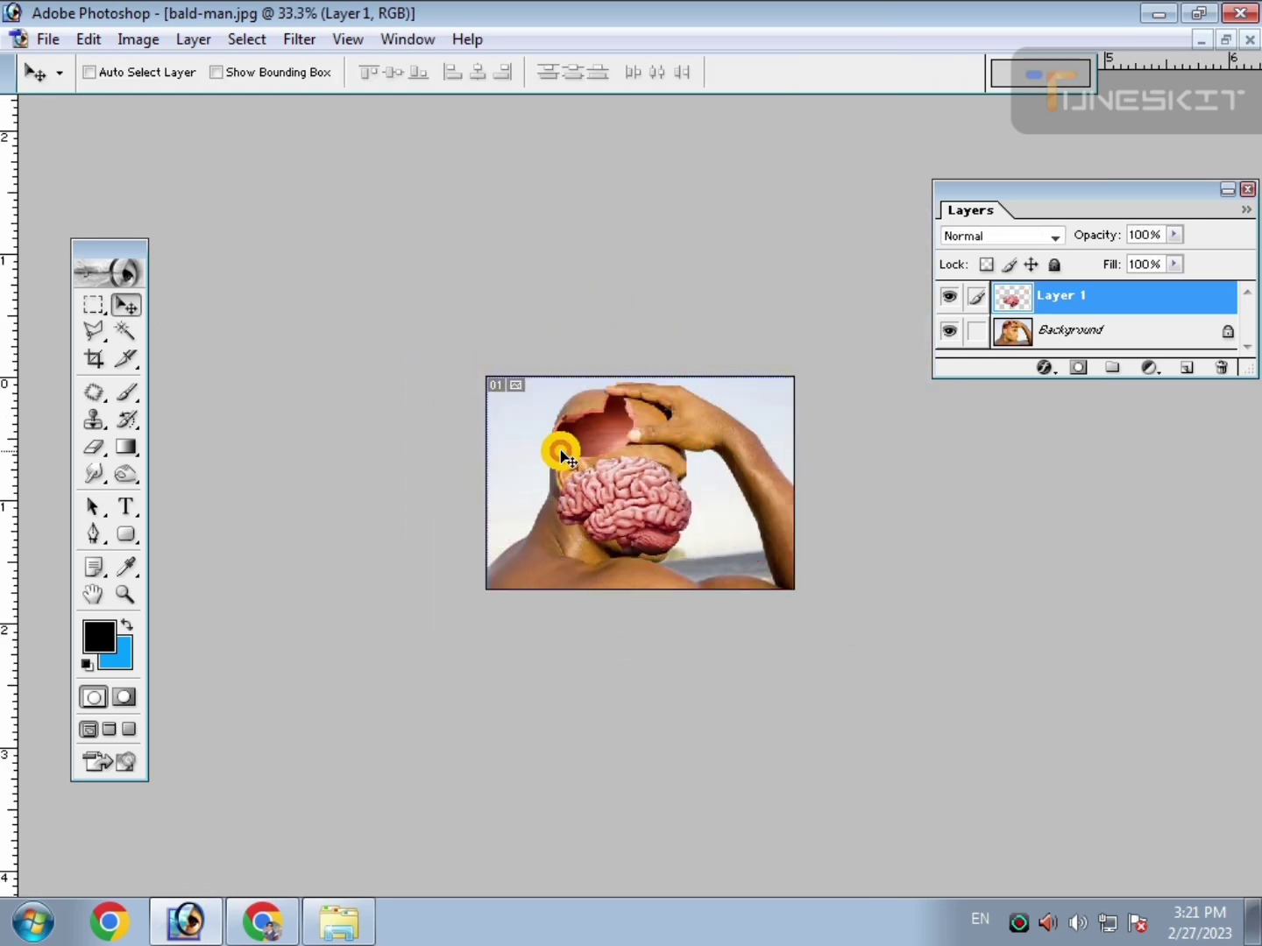
key(ctrl+plus)
key(ctrl+plus)
drag(648, 549, 592, 367)
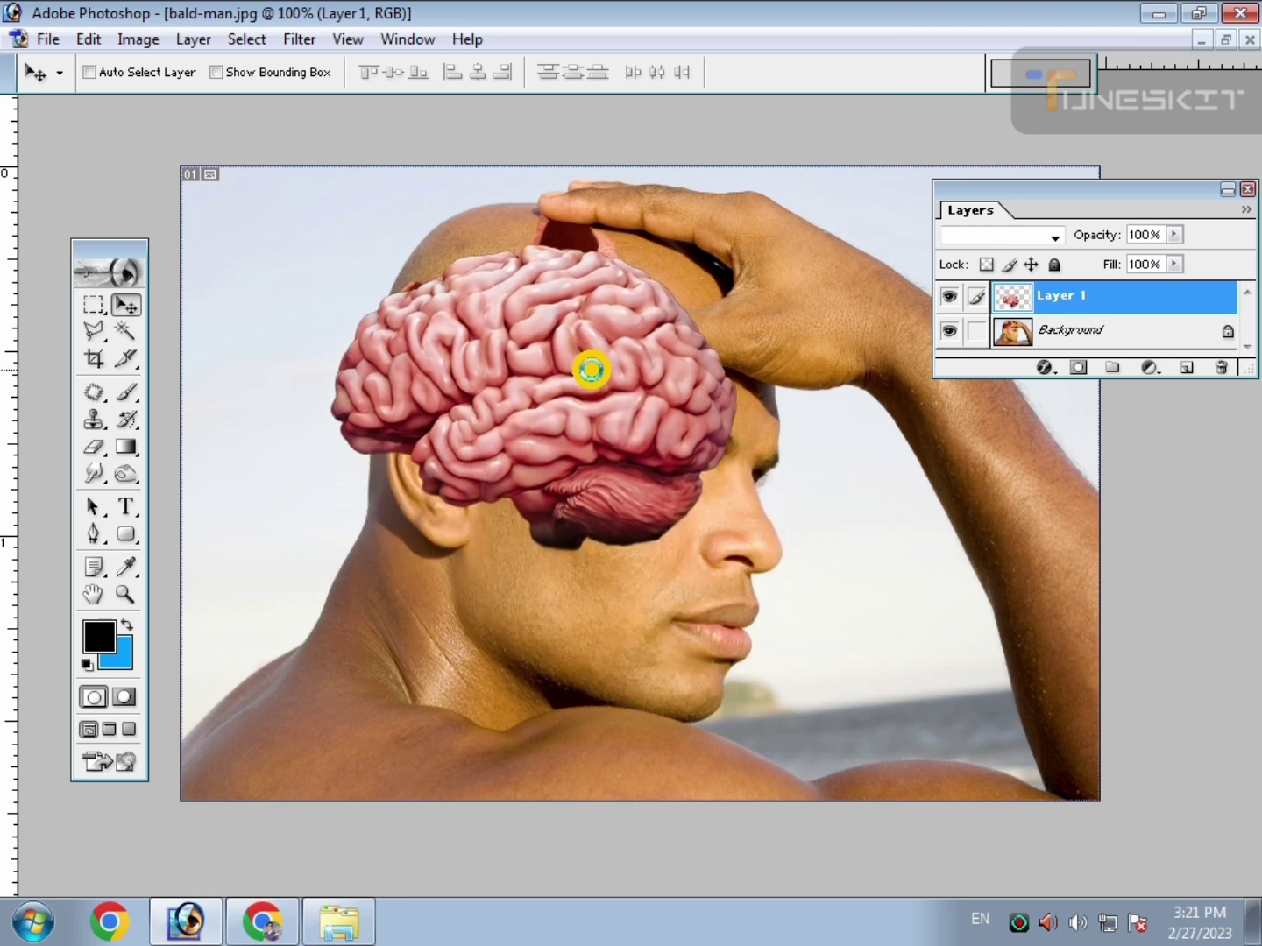
Free-transform the brain layer to about 87.8% with a rotation of about -9.2° and shift it up over the skull opening.
key(ctrl+t)
drag(331, 244, 351, 259)
drag(578, 390, 569, 367)
drag(732, 235, 716, 193)
drag(612, 355, 612, 337)
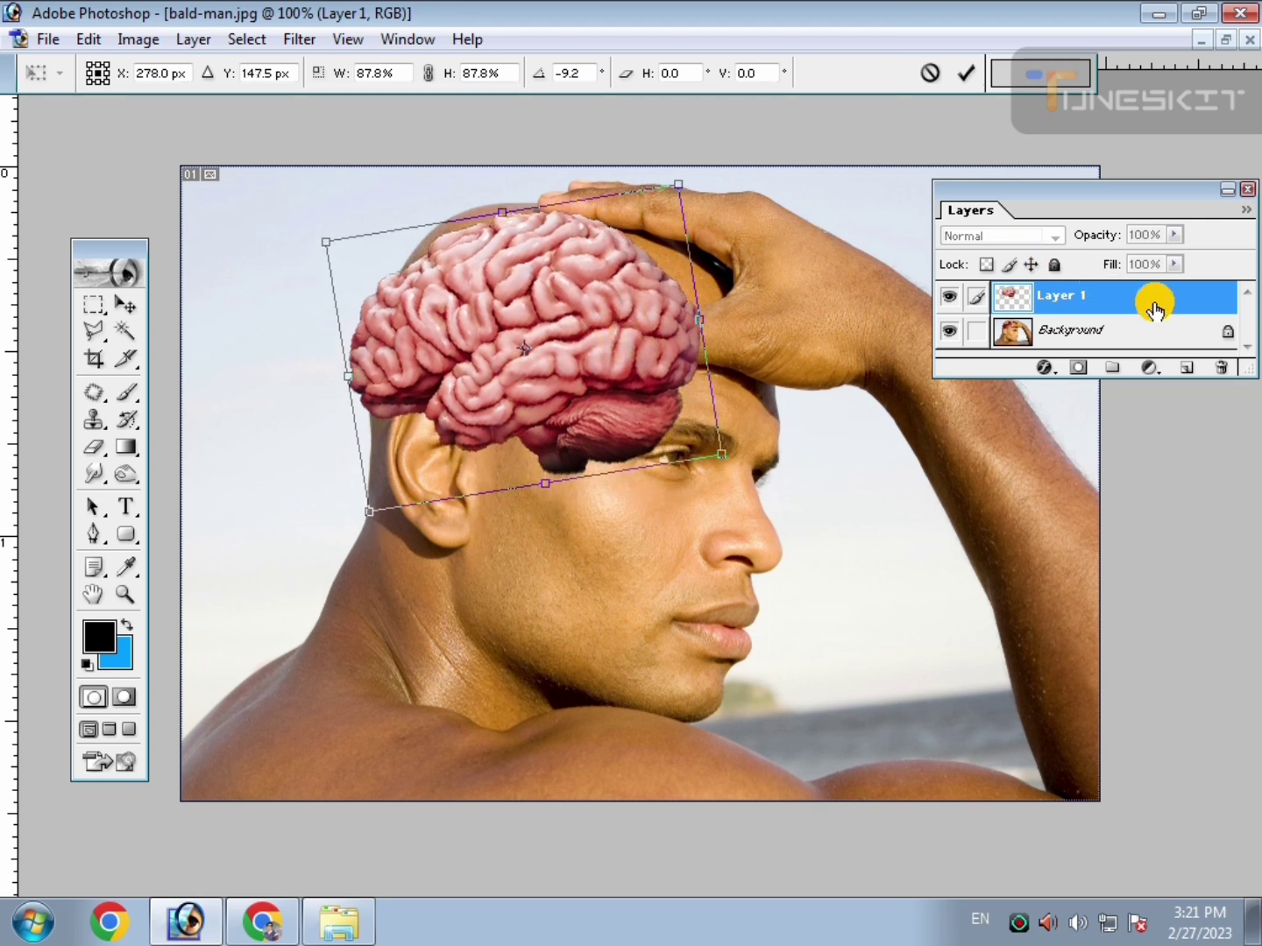
Scale the brain down further, fine-tune its rotation and position over the skull opening, and apply the transform.
drag(720, 453, 679, 437)
drag(696, 272, 688, 230)
mouse_move(587, 327)
mouse_down()
mouse_move(576, 296)
mouse_move(573, 308)
mouse_up()
drag(671, 189, 662, 180)
drag(684, 395, 690, 407)
key(Return)
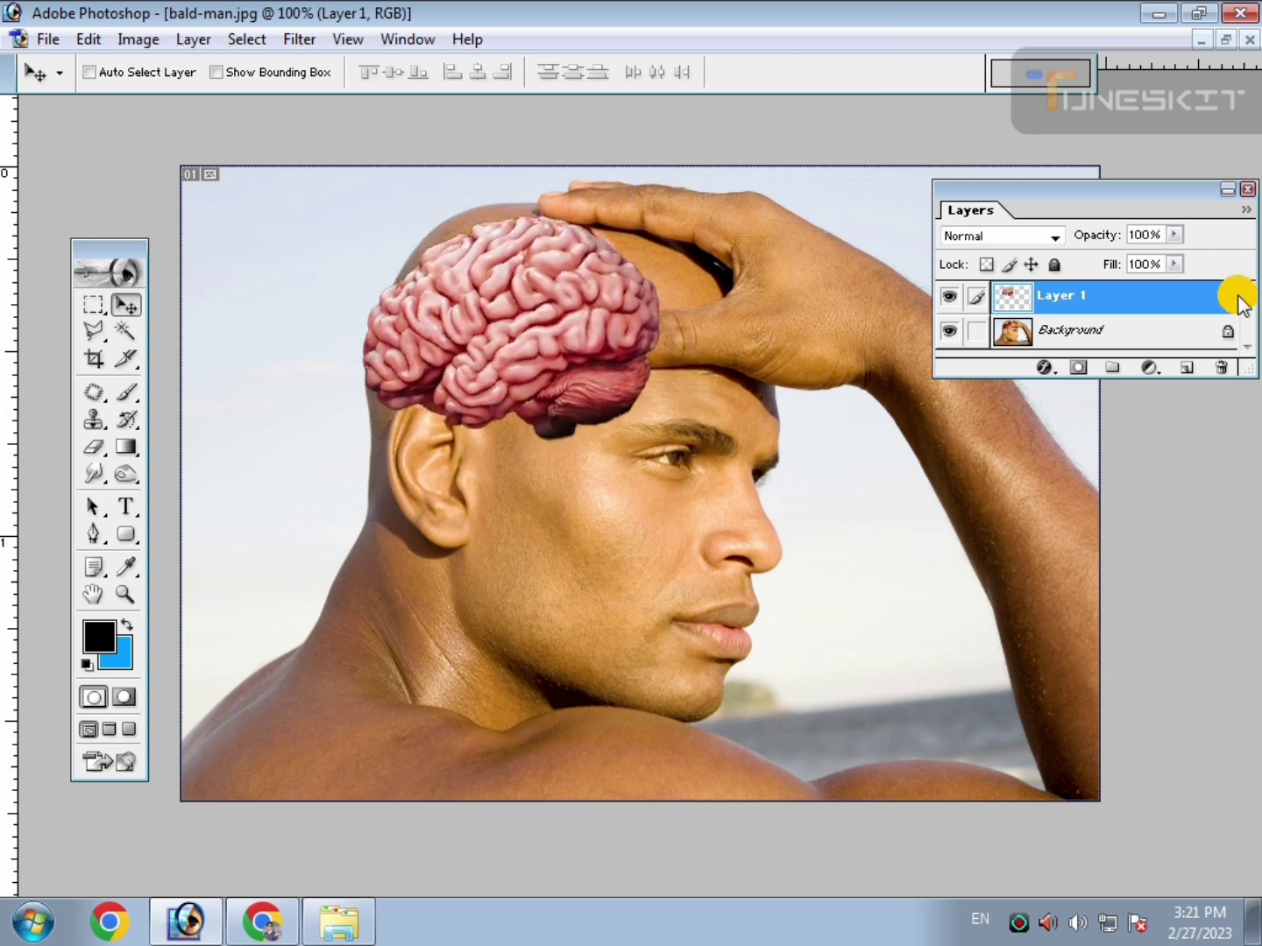
Set both the opacity and the fill of the brain layer (Layer 1) to 0%.
drag(1131, 258, 1064, 270)
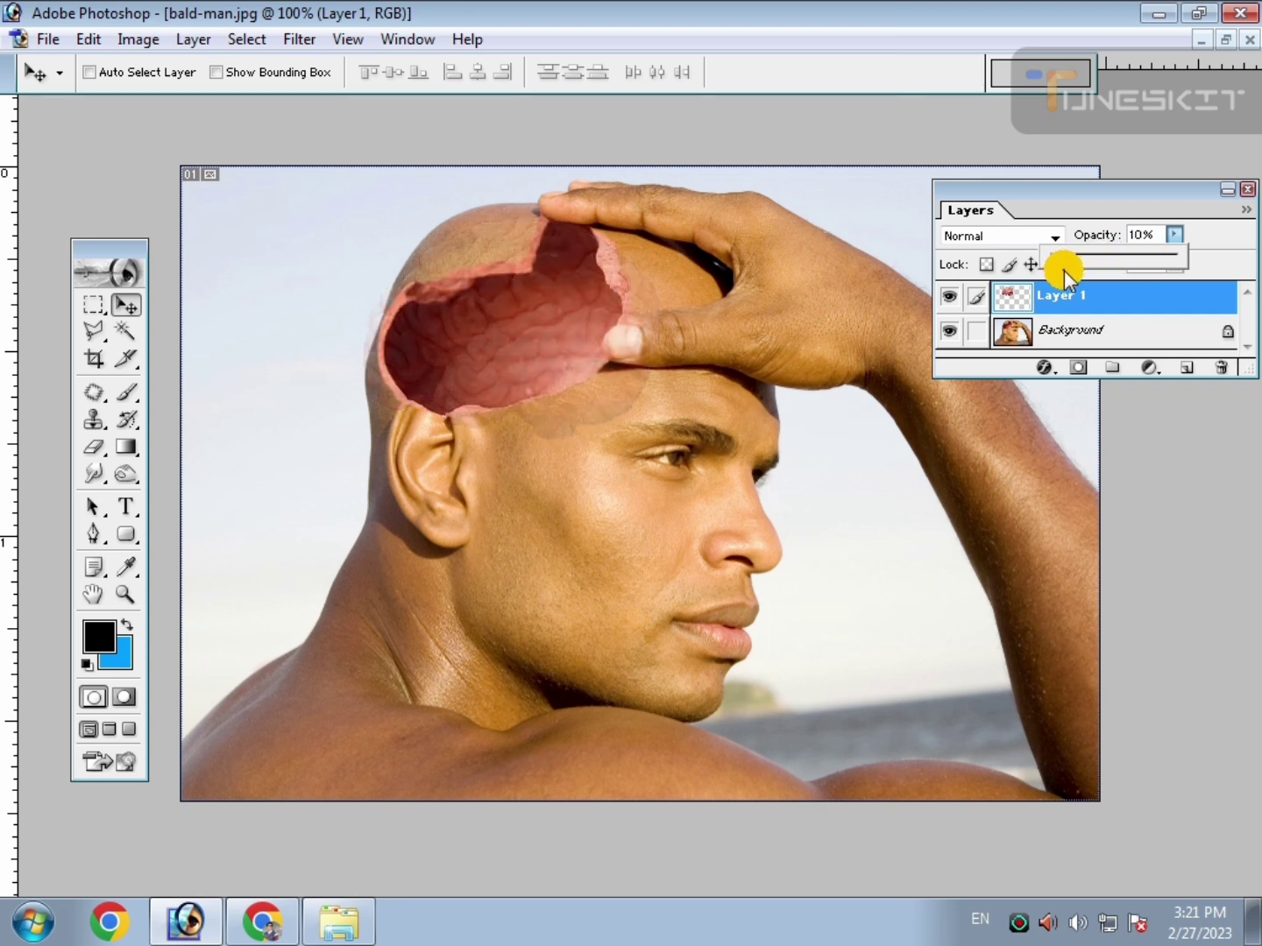
click(1180, 266)
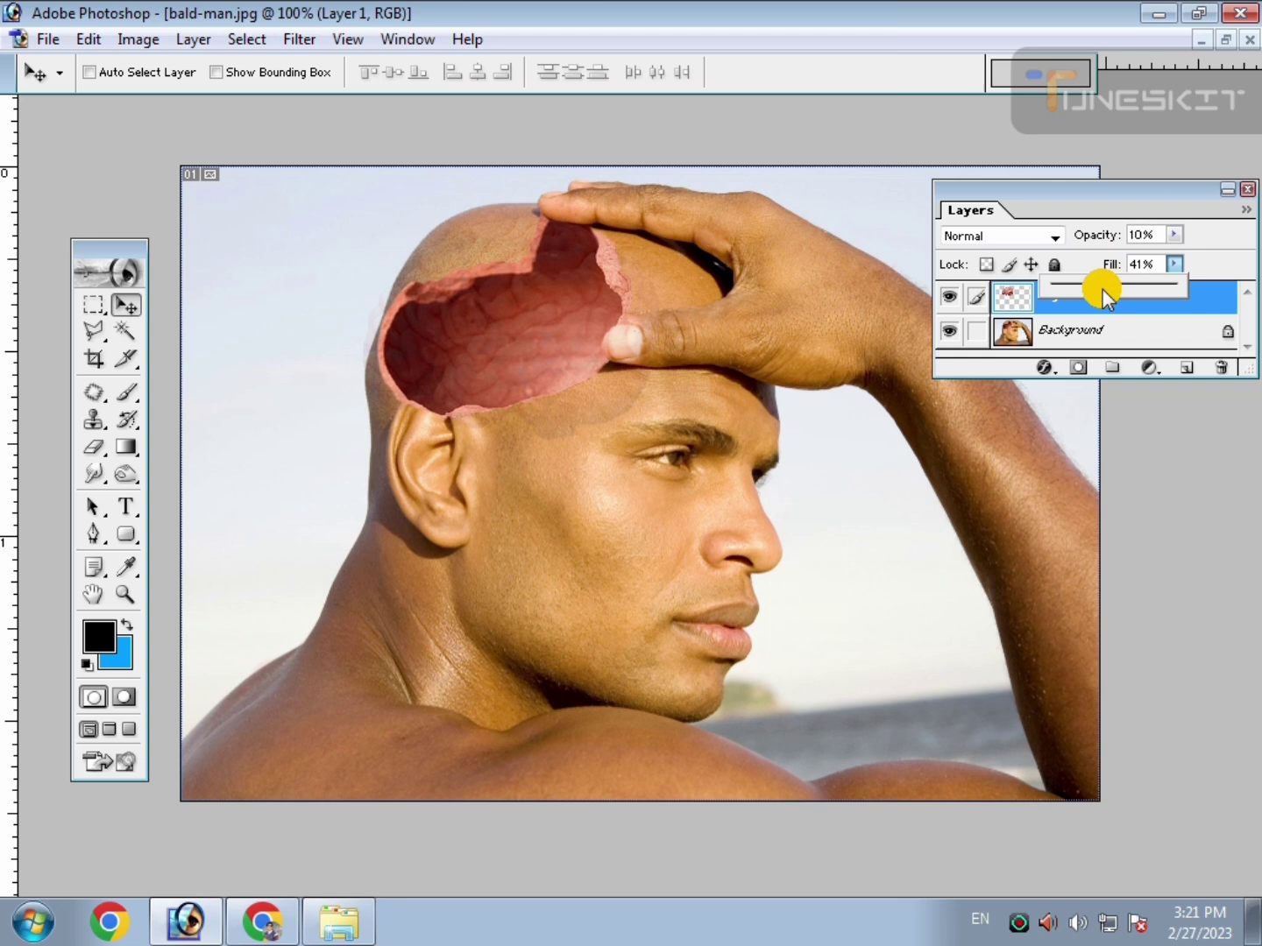
drag(1078, 293, 1085, 267)
click(1173, 234)
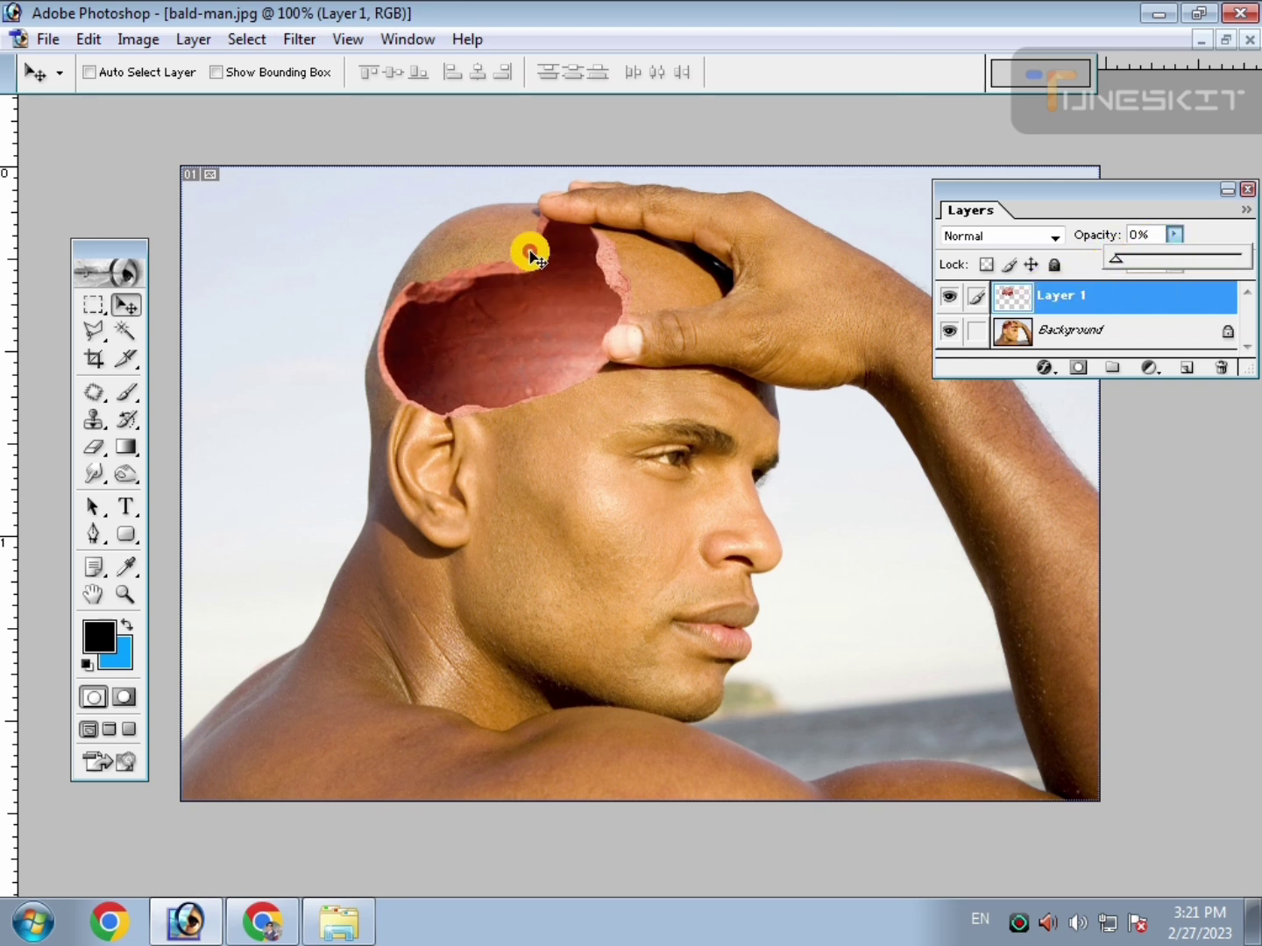
Start a Polygonal Lasso selection of the skull cavity, tracing its inner rear edge down to just above the ear.
key(ctrl+plus)
key(ctrl+plus)
drag(437, 337, 876, 727)
drag(701, 560, 715, 716)
click(94, 331)
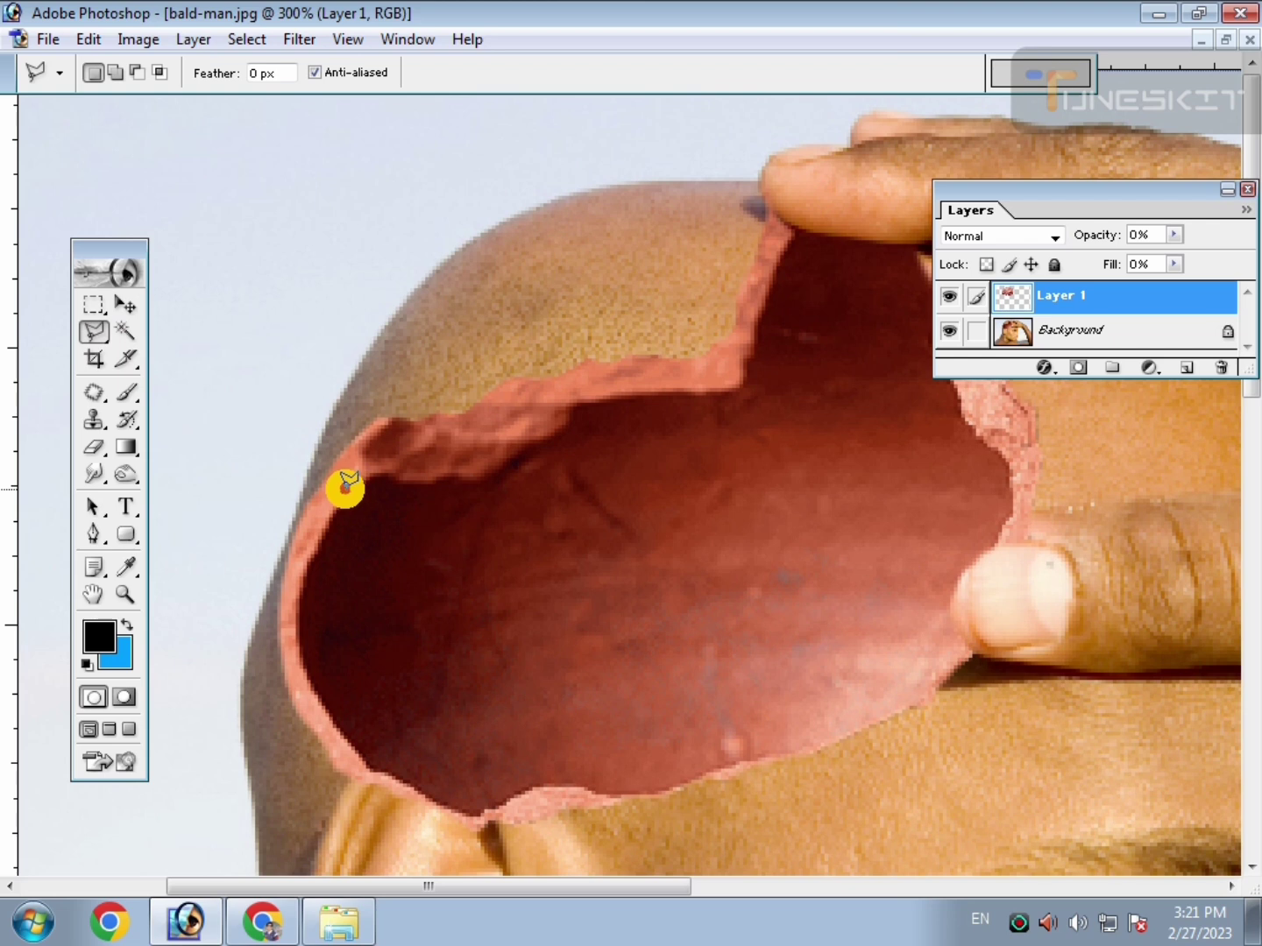
scroll(337, 504, up, 3)
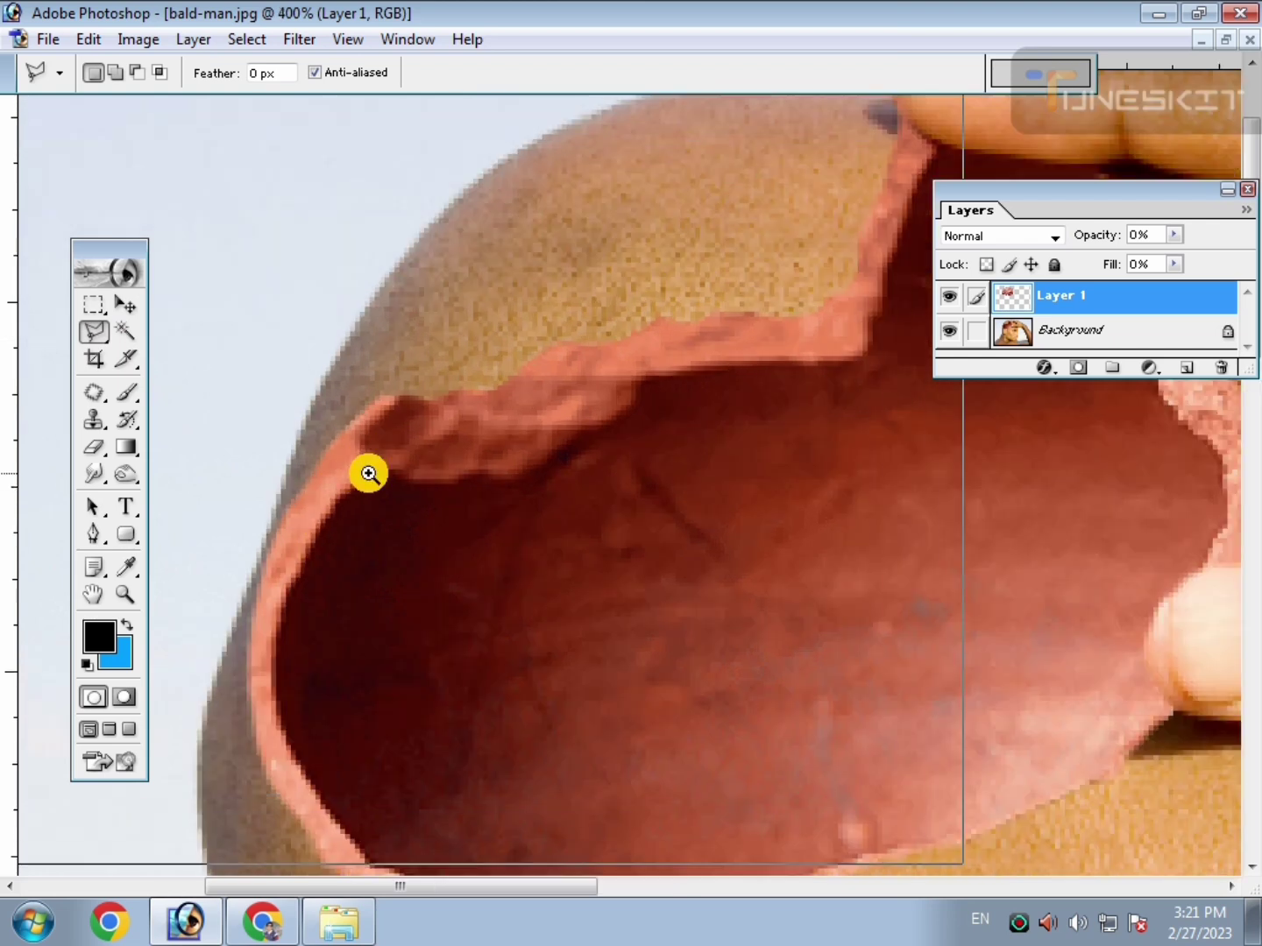
click(312, 506)
scroll(267, 566, down, 3)
click(258, 574)
click(291, 674)
click(386, 800)
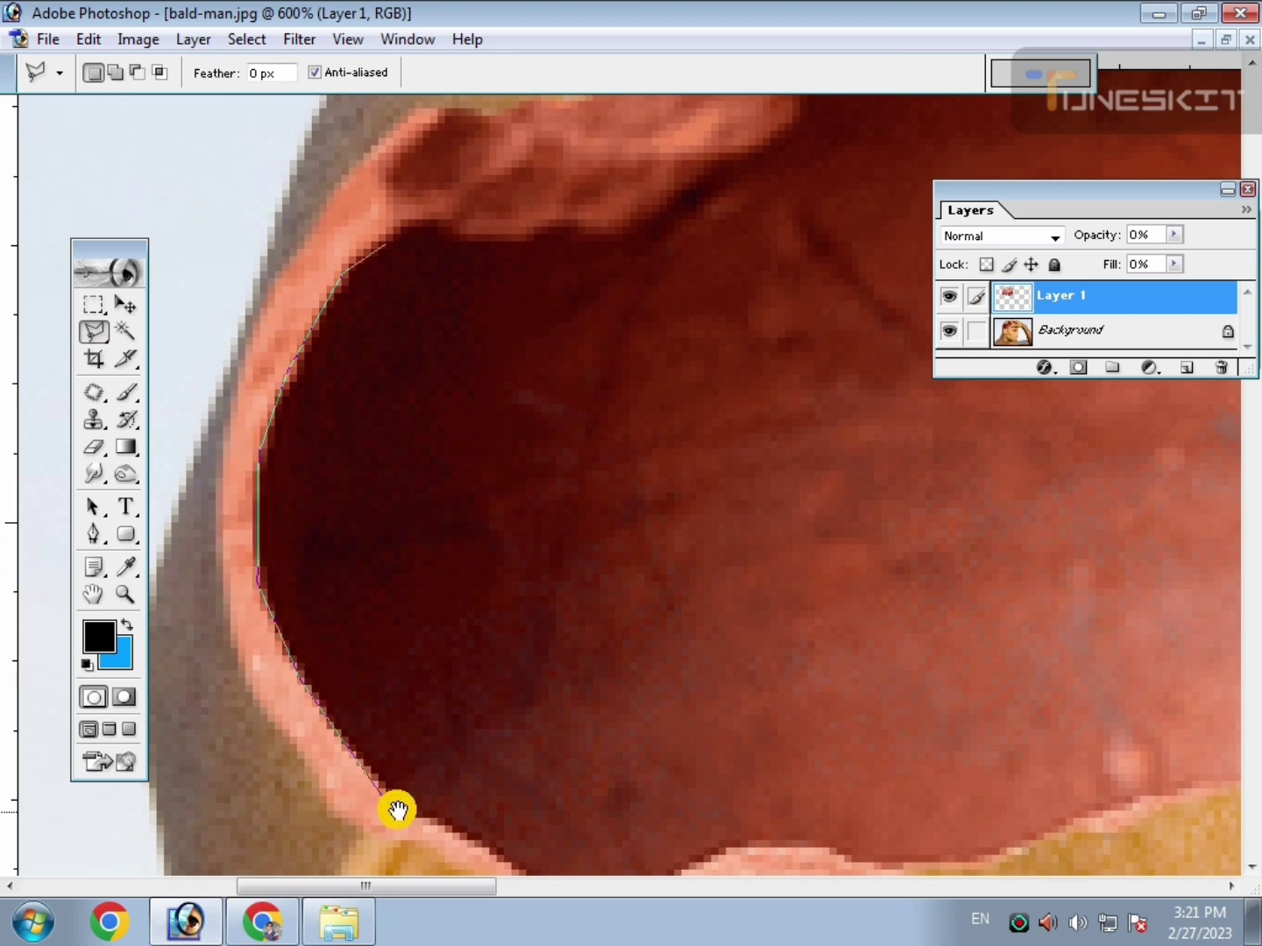
Continue the lasso outline along the cavity's lower edge from above the ear towards the thumb, removing the misplaced point.
drag(397, 810, 329, 487)
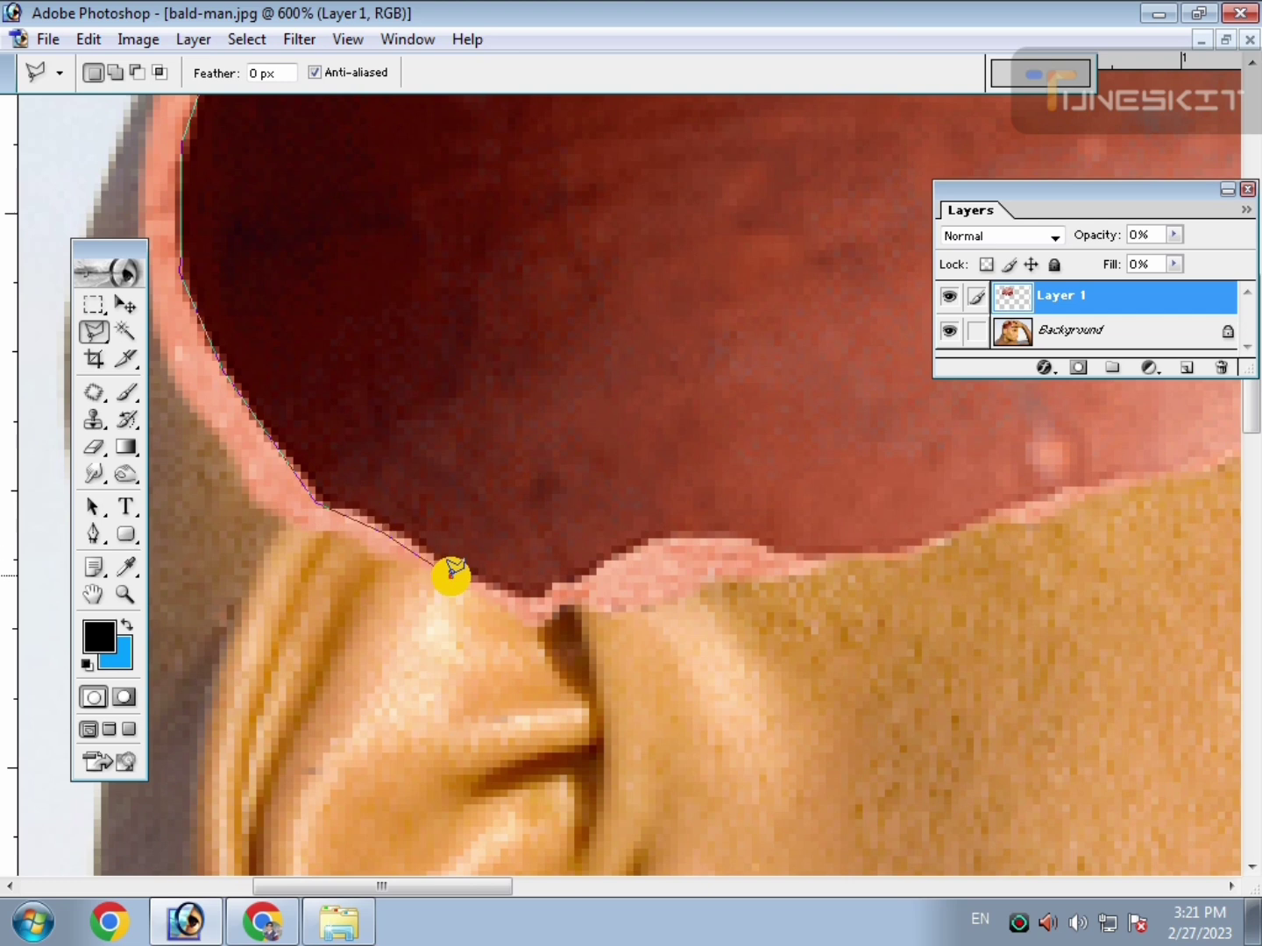
click(546, 595)
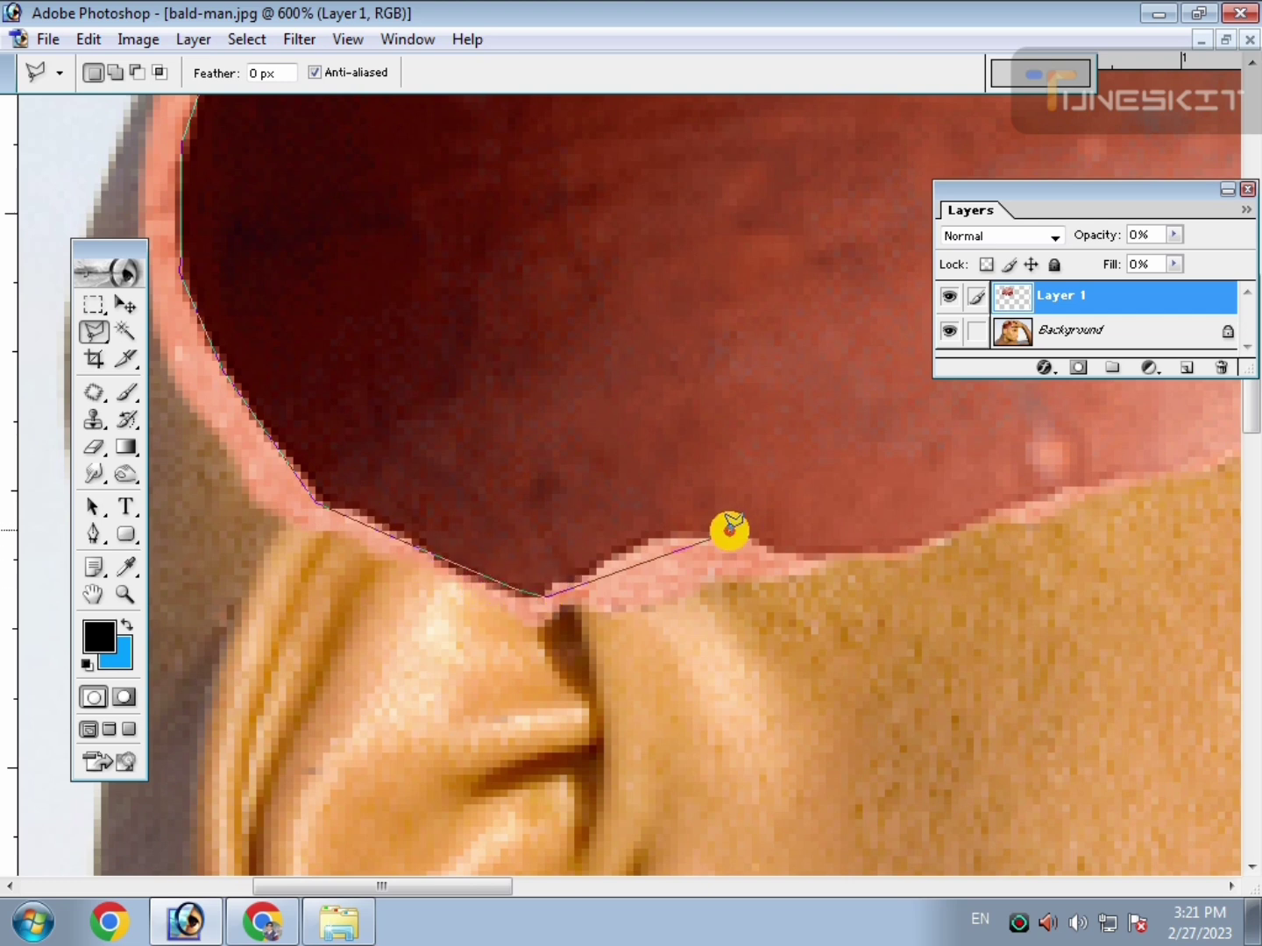
click(701, 540)
click(800, 549)
click(882, 553)
drag(940, 530, 511, 509)
click(601, 485)
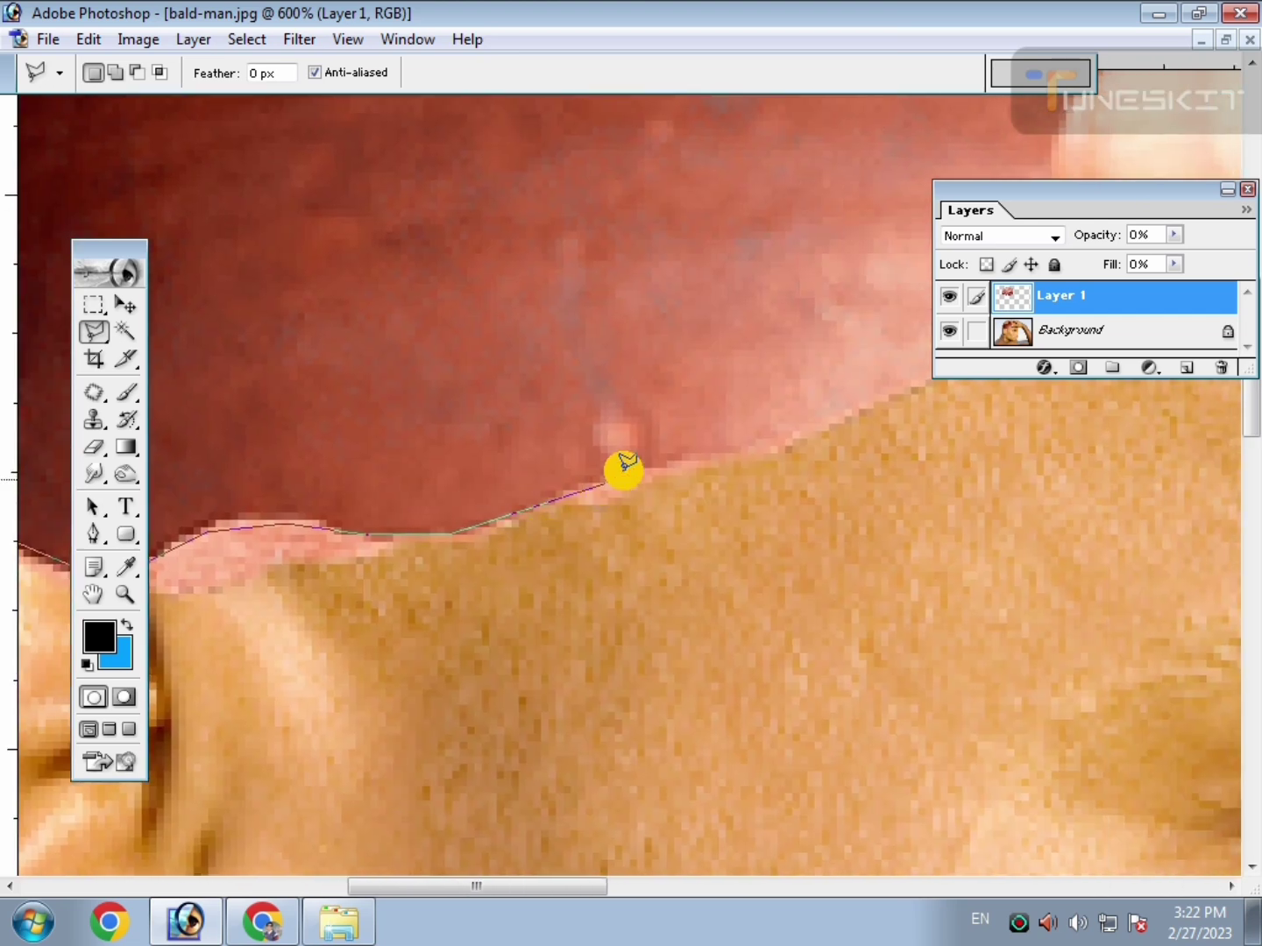
click(796, 443)
click(571, 498)
mouse_move(830, 328)
mouse_down()
mouse_move(502, 375)
mouse_move(457, 460)
mouse_up()
key(BackSpace)
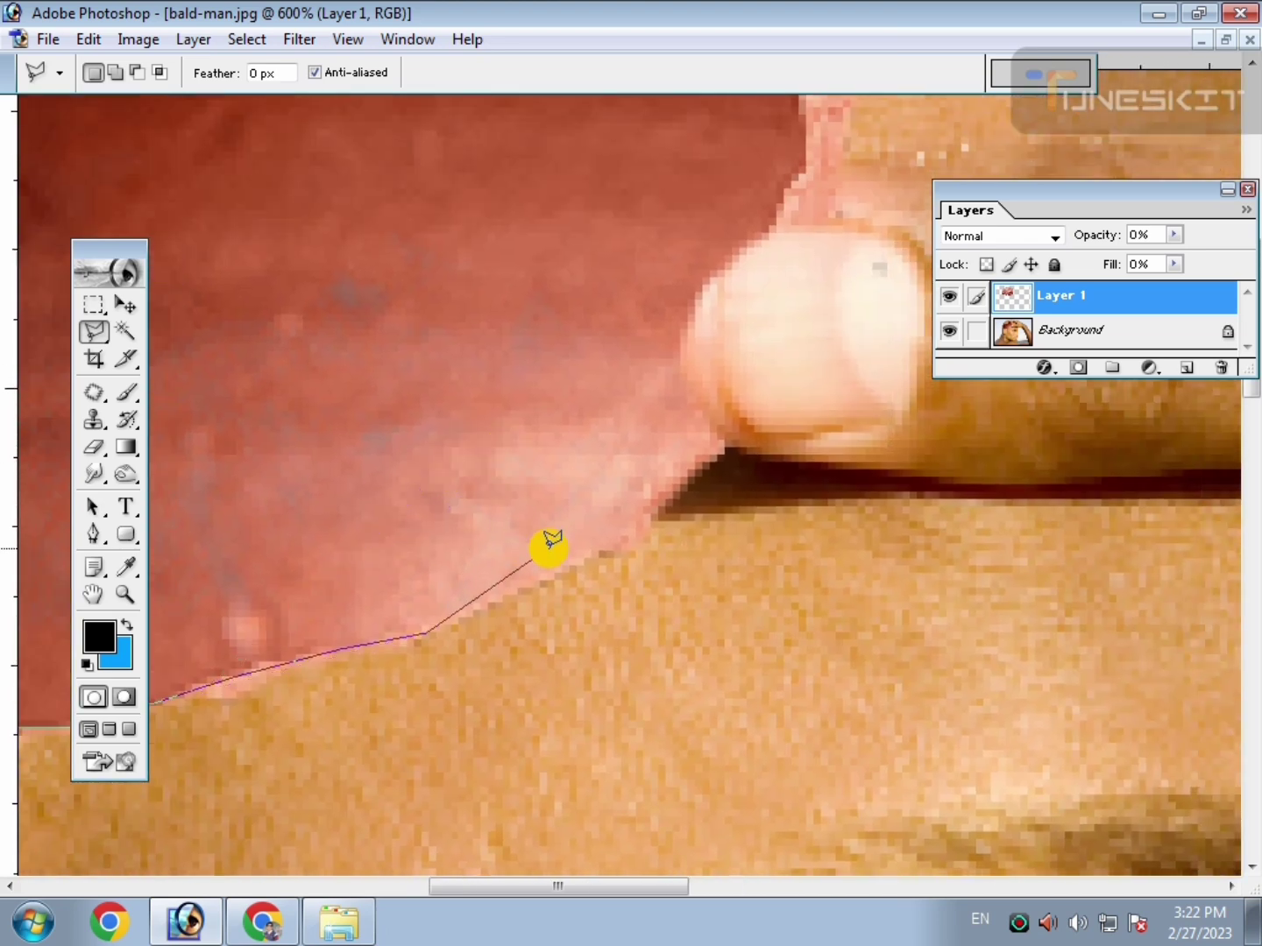
Trace the lasso outline around the thumb tip and up the cavity's front edge.
click(713, 451)
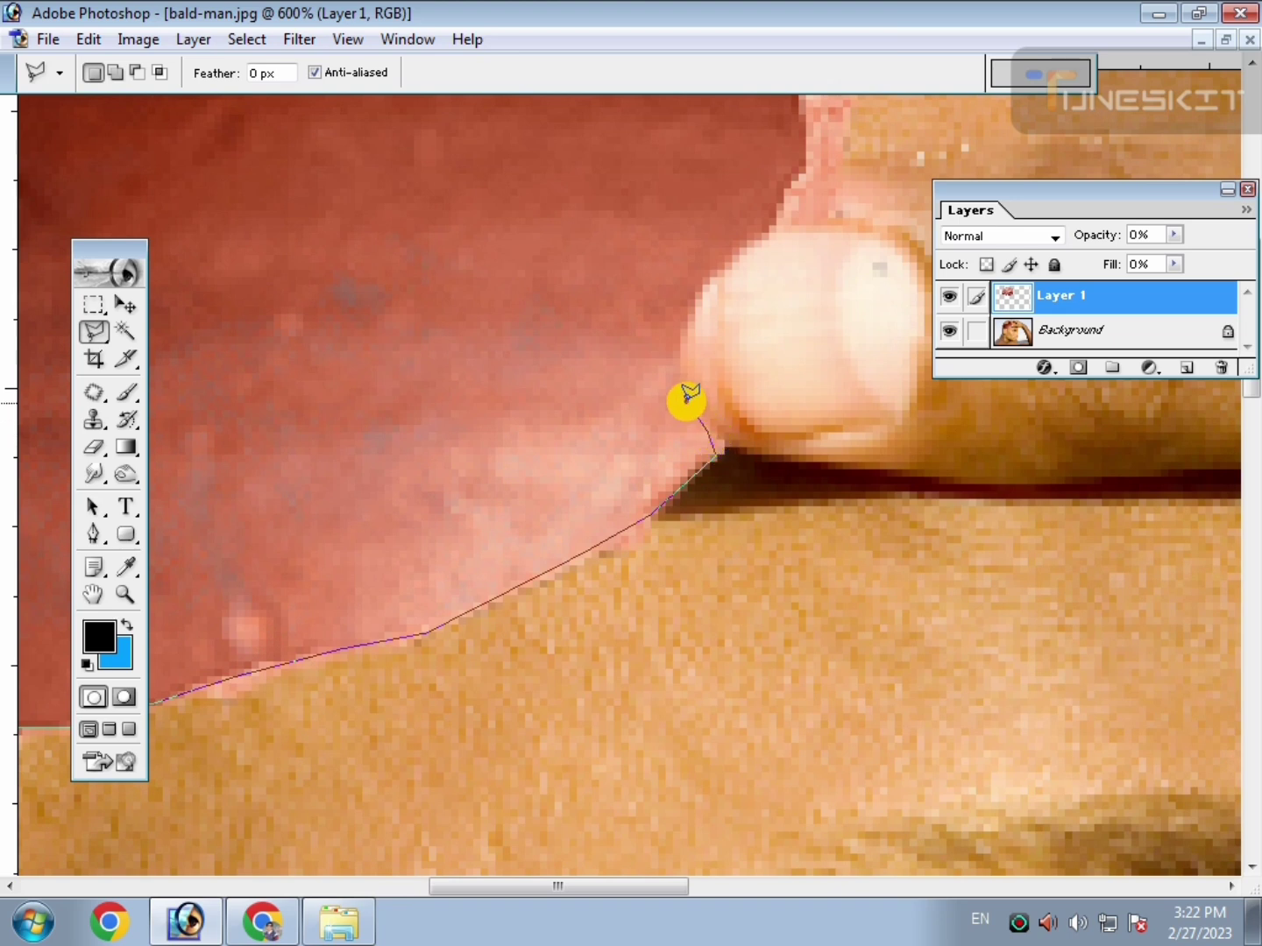
click(683, 335)
click(765, 227)
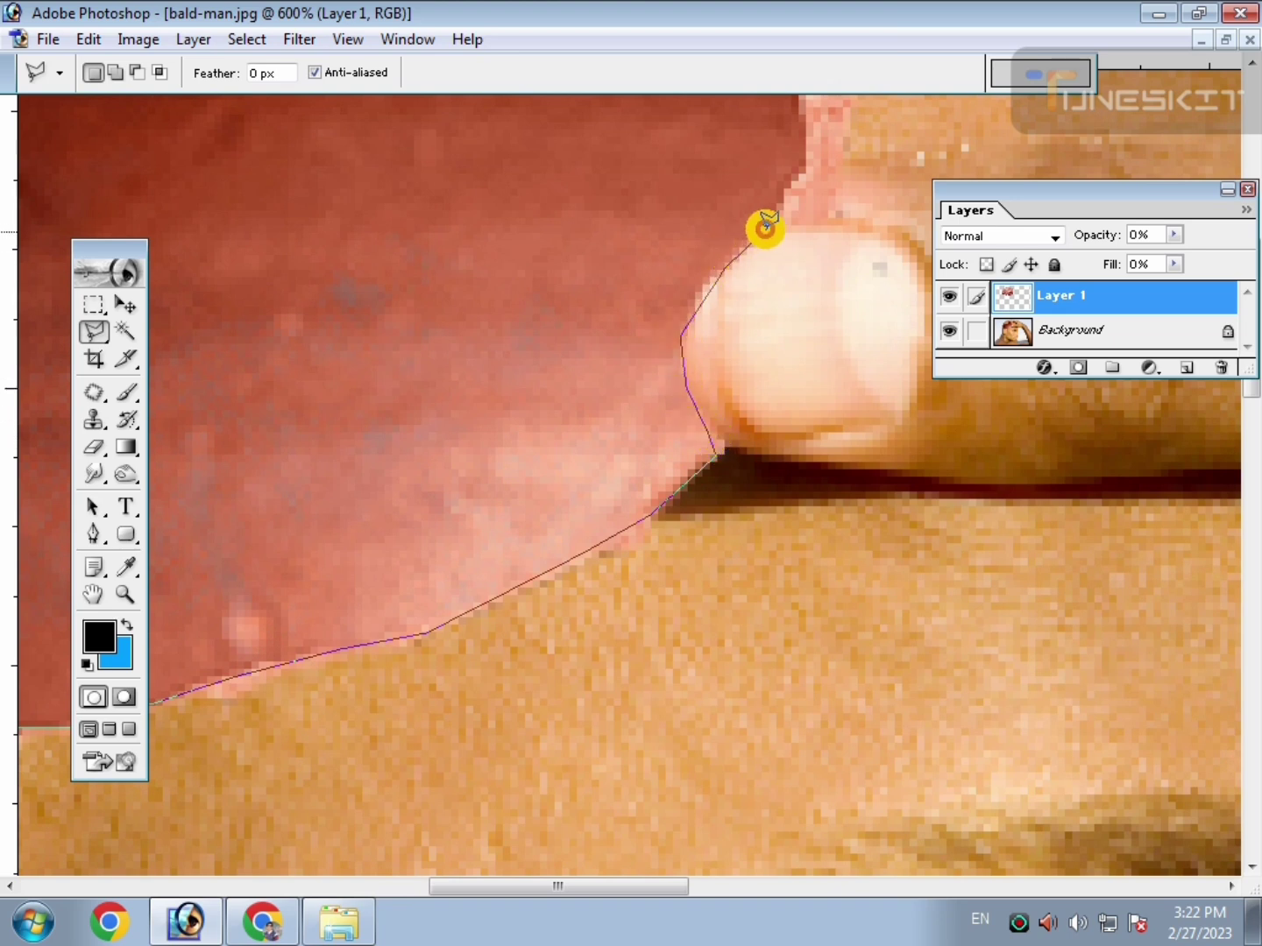
click(800, 172)
scroll(824, 342, up, 5)
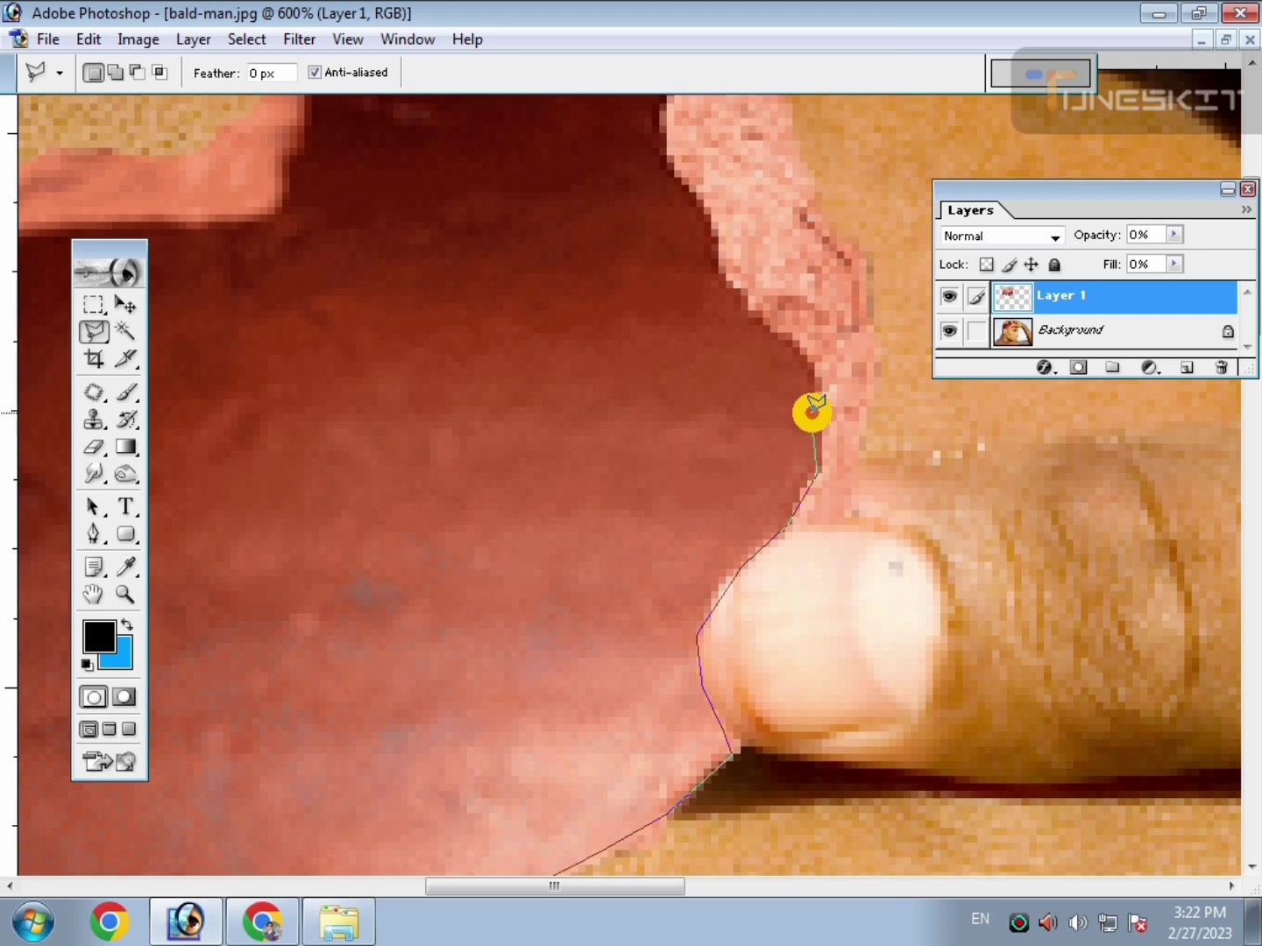
click(822, 453)
click(816, 374)
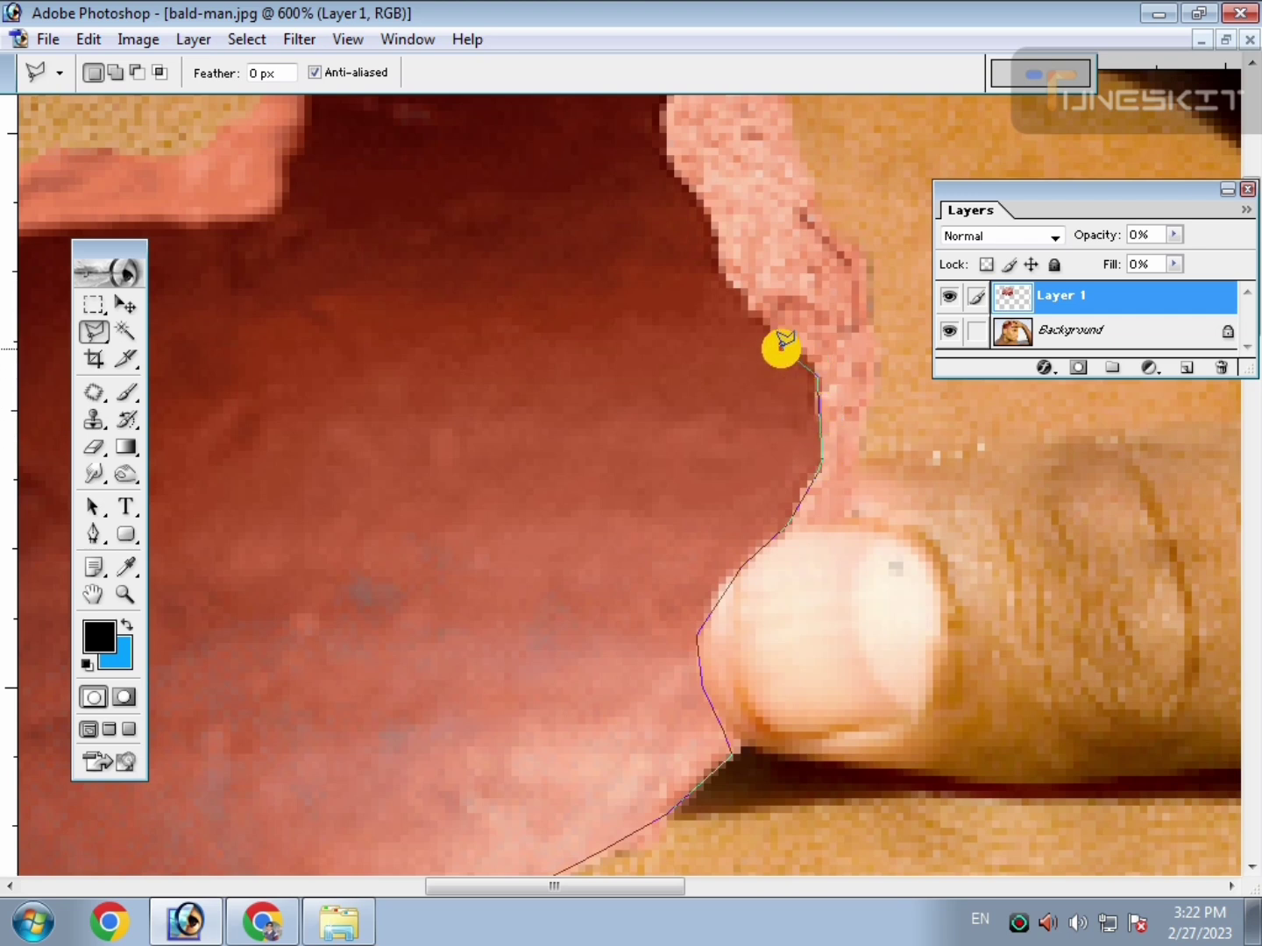
click(705, 215)
click(675, 175)
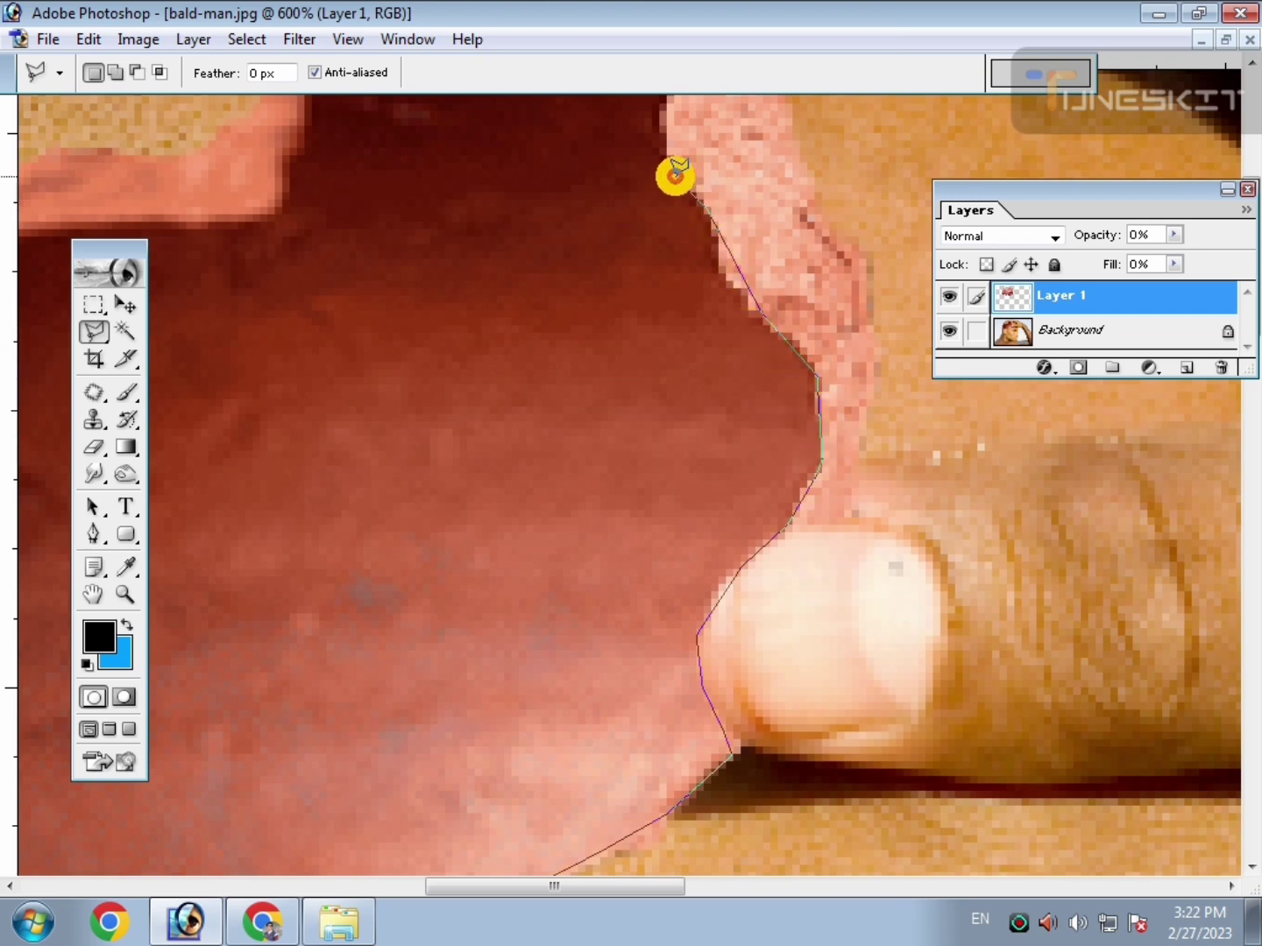
Extend the lasso outline beneath the fingers and down the rear side of the cavity's narrow upper part.
drag(664, 124, 746, 459)
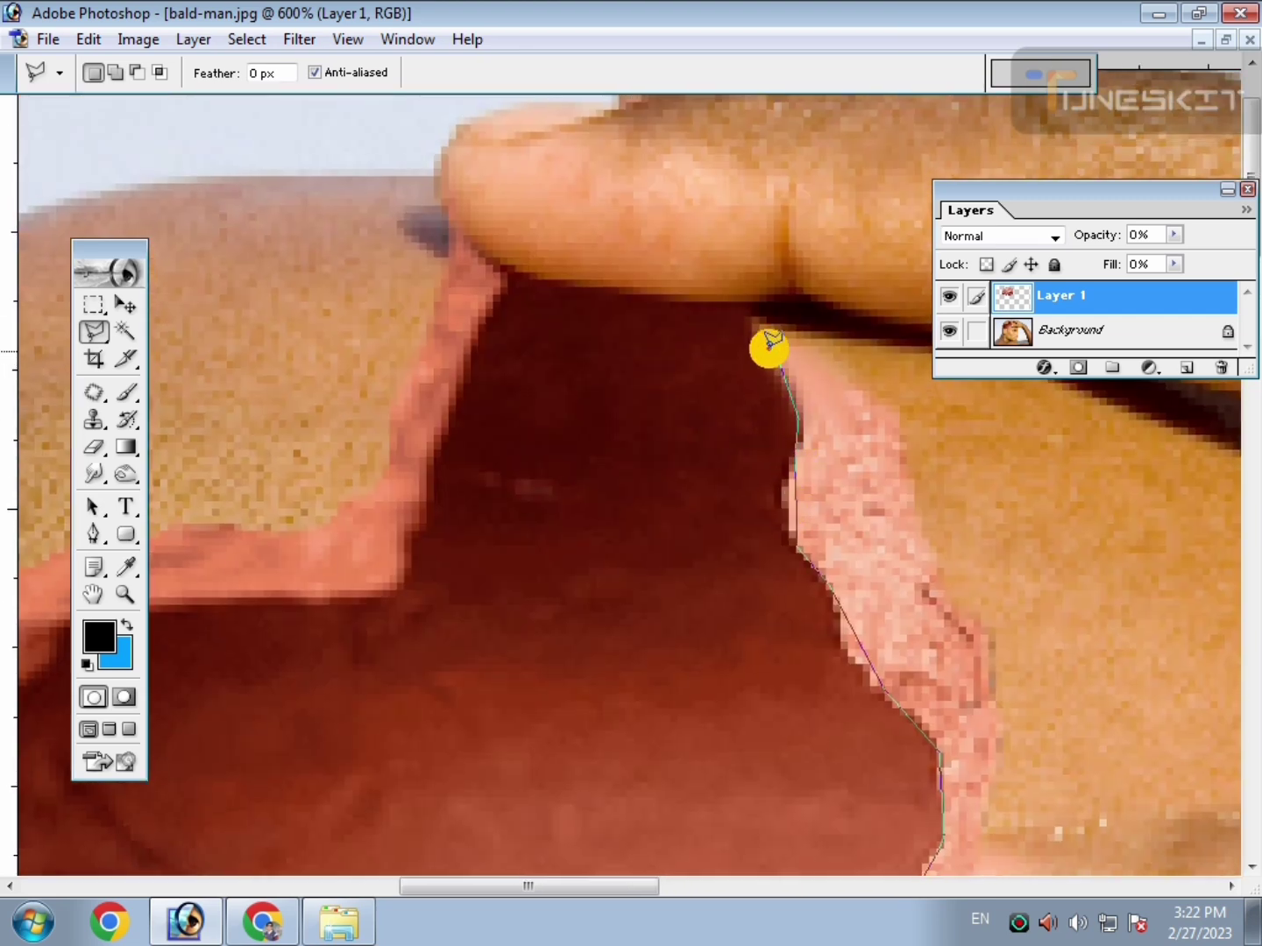
click(556, 283)
click(494, 292)
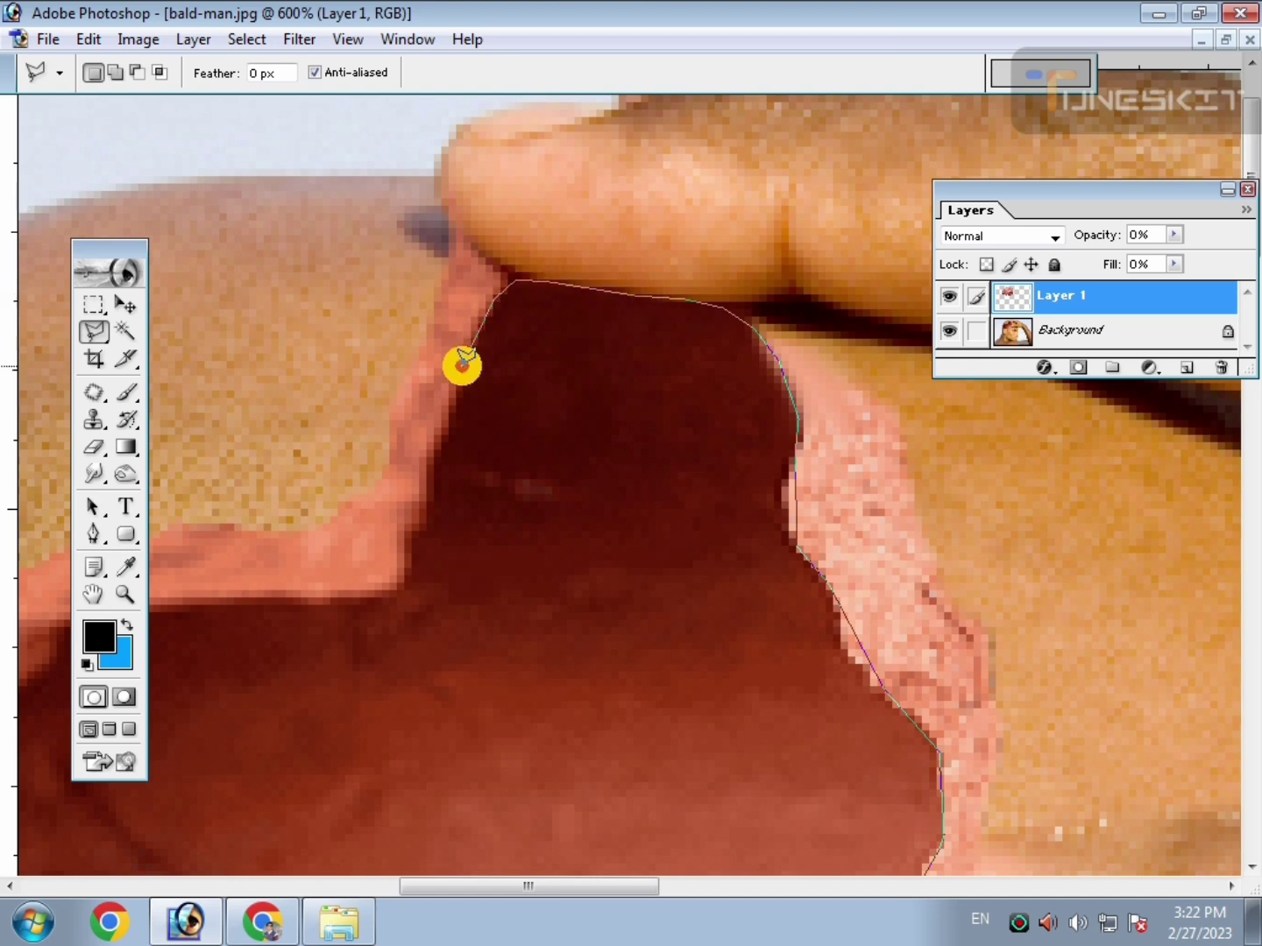
click(407, 563)
Trace the cavity's upper rim back to the starting point and close the polygonal selection.
click(533, 484)
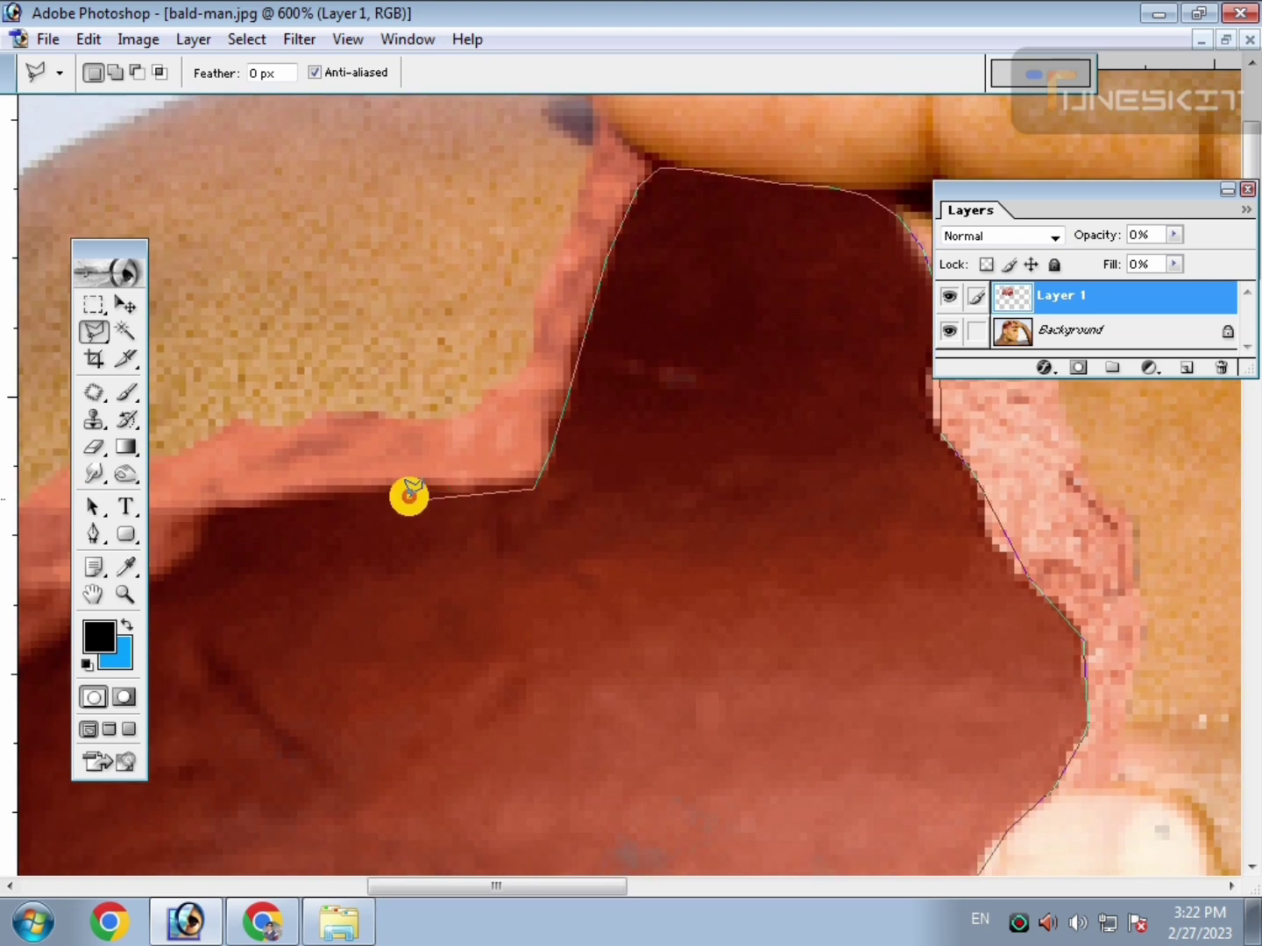
click(390, 488)
drag(343, 476, 571, 471)
click(485, 500)
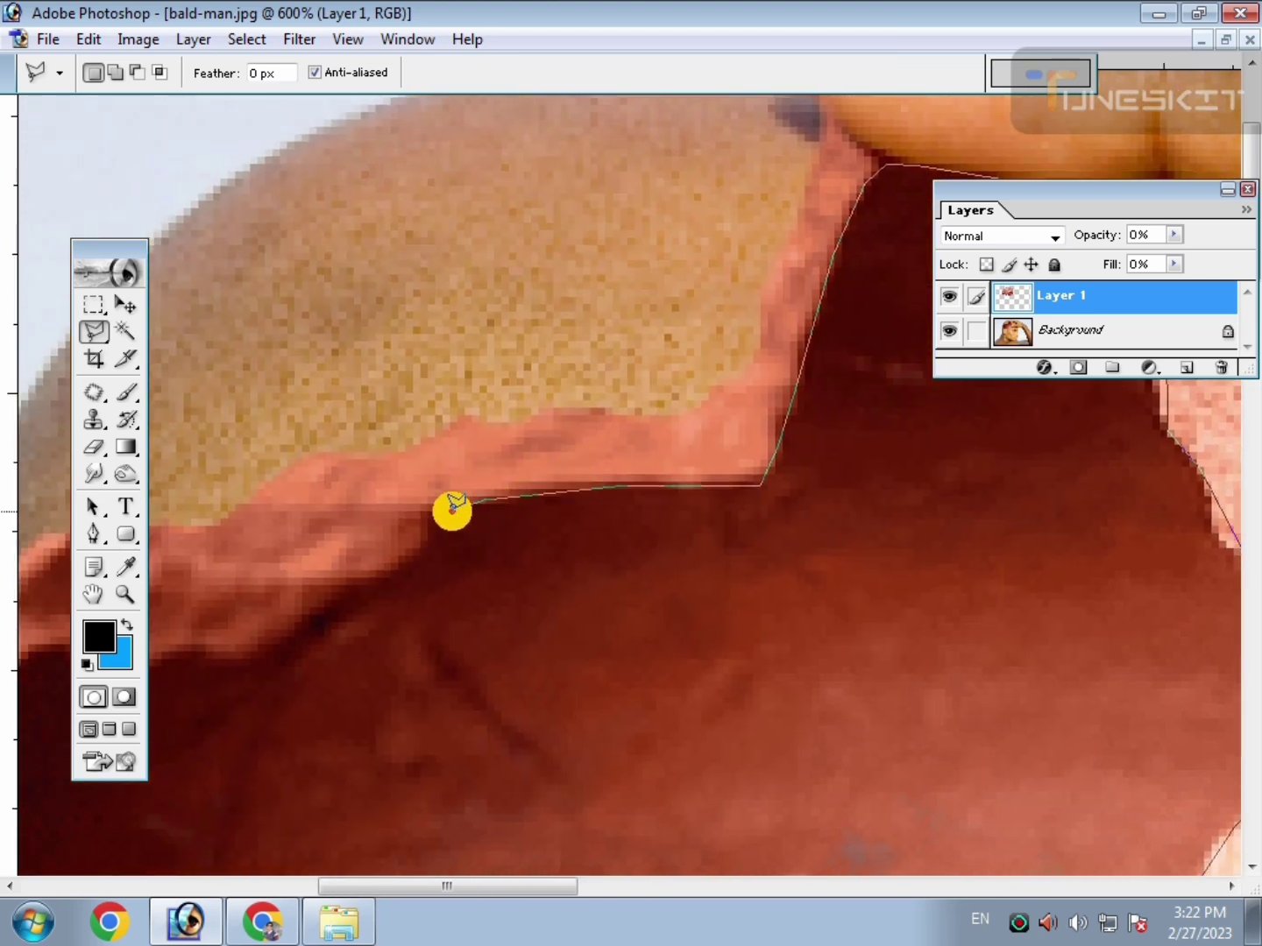
click(433, 516)
click(415, 552)
drag(387, 579, 606, 474)
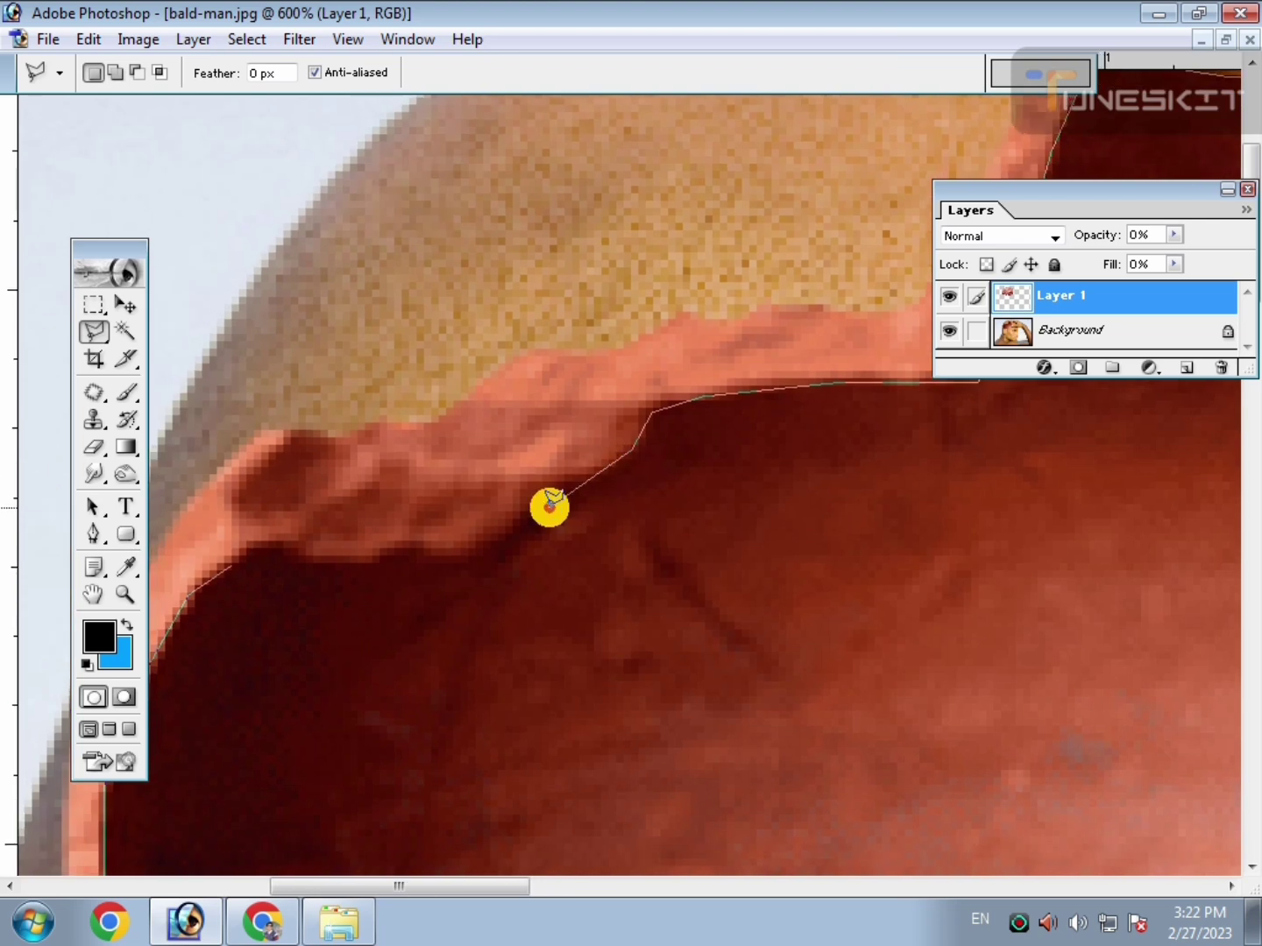
click(482, 538)
click(452, 562)
click(375, 557)
click(342, 565)
double_click(261, 549)
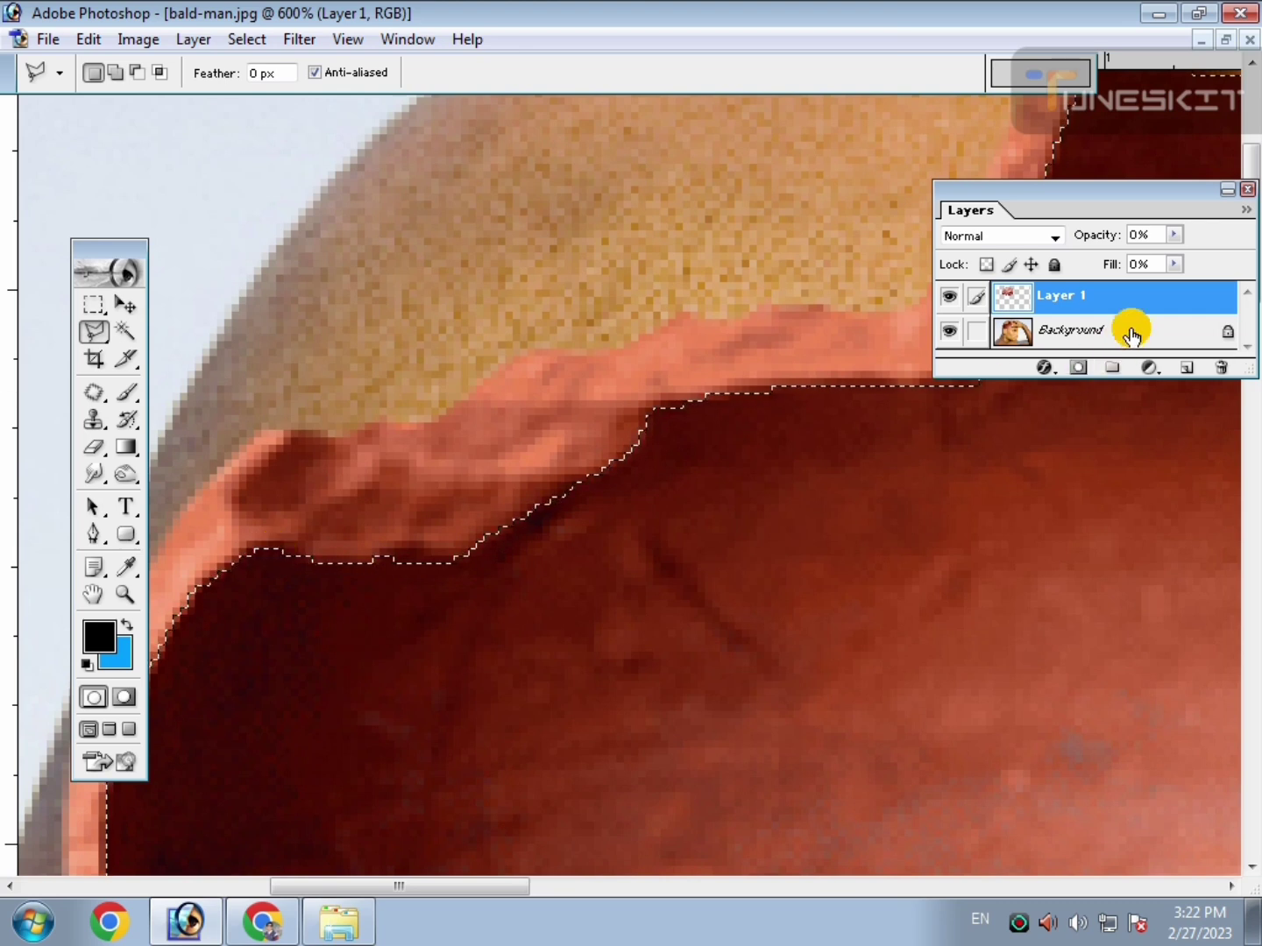
Restore the brain layer's opacity to 100% and its fill to 99%.
click(1174, 234)
drag(1163, 259, 1257, 259)
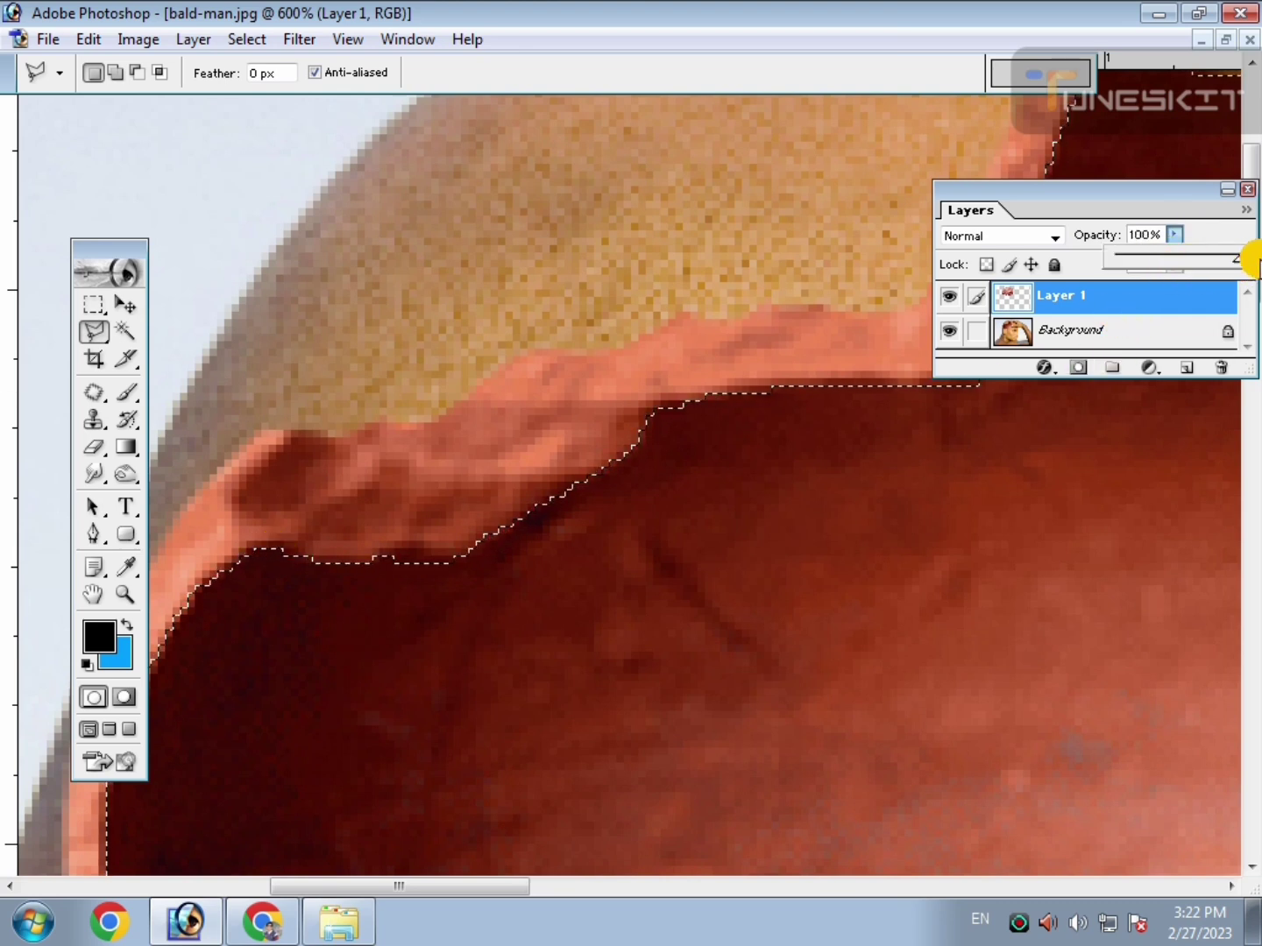
drag(1174, 264, 1235, 301)
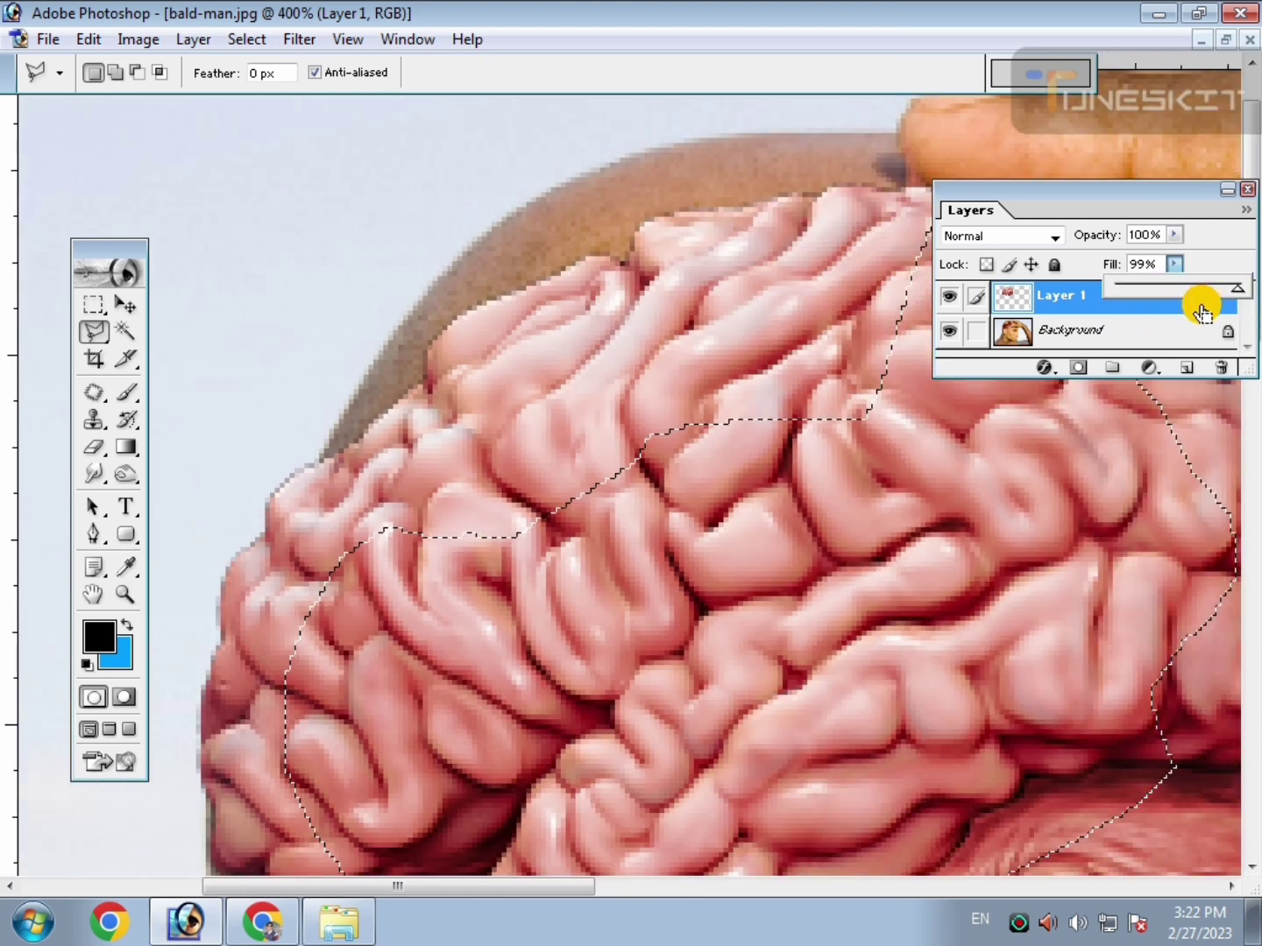
key(ctrl+minus)
key(ctrl+minus)
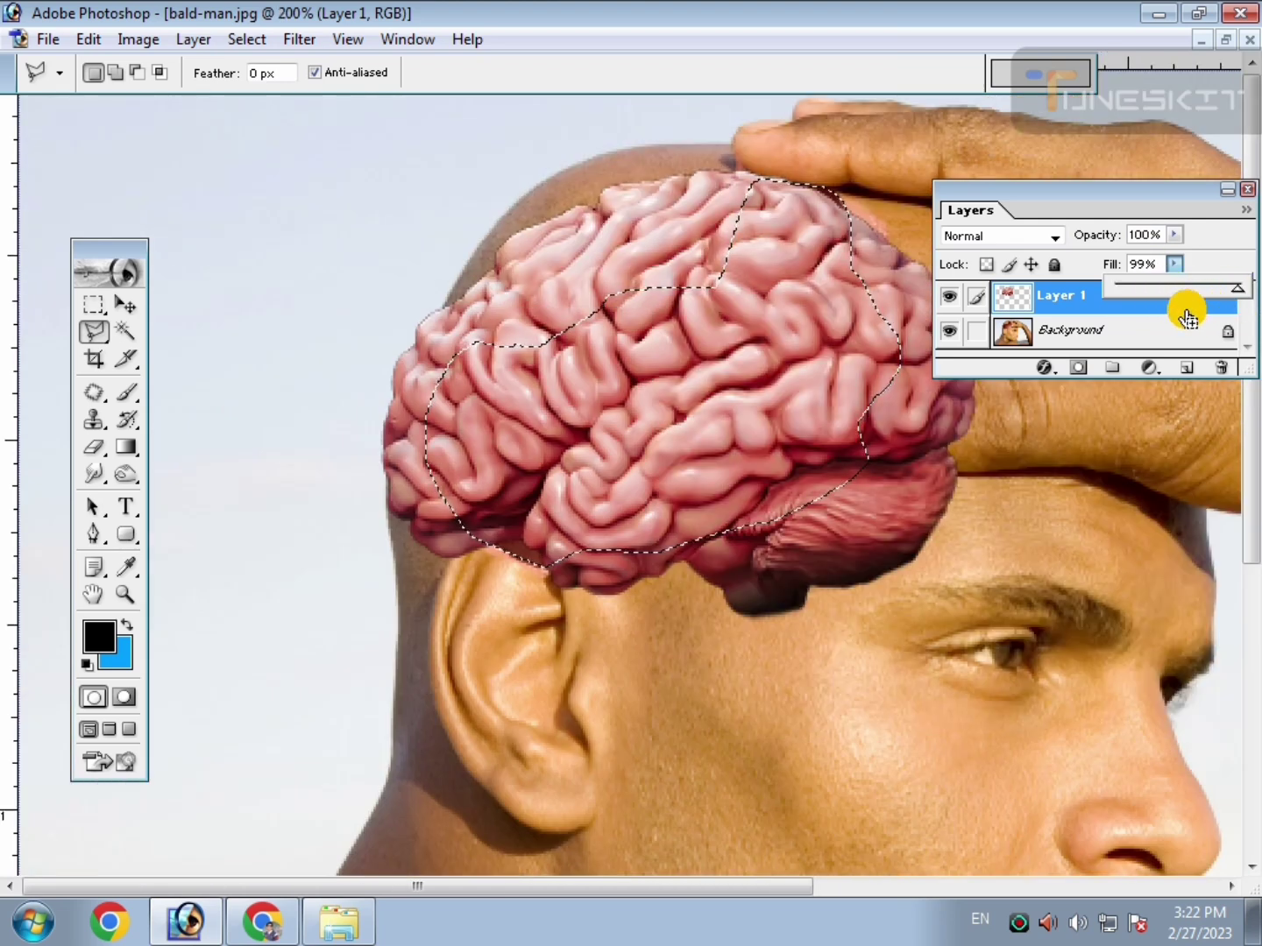
click(1186, 319)
key(BackSpace)
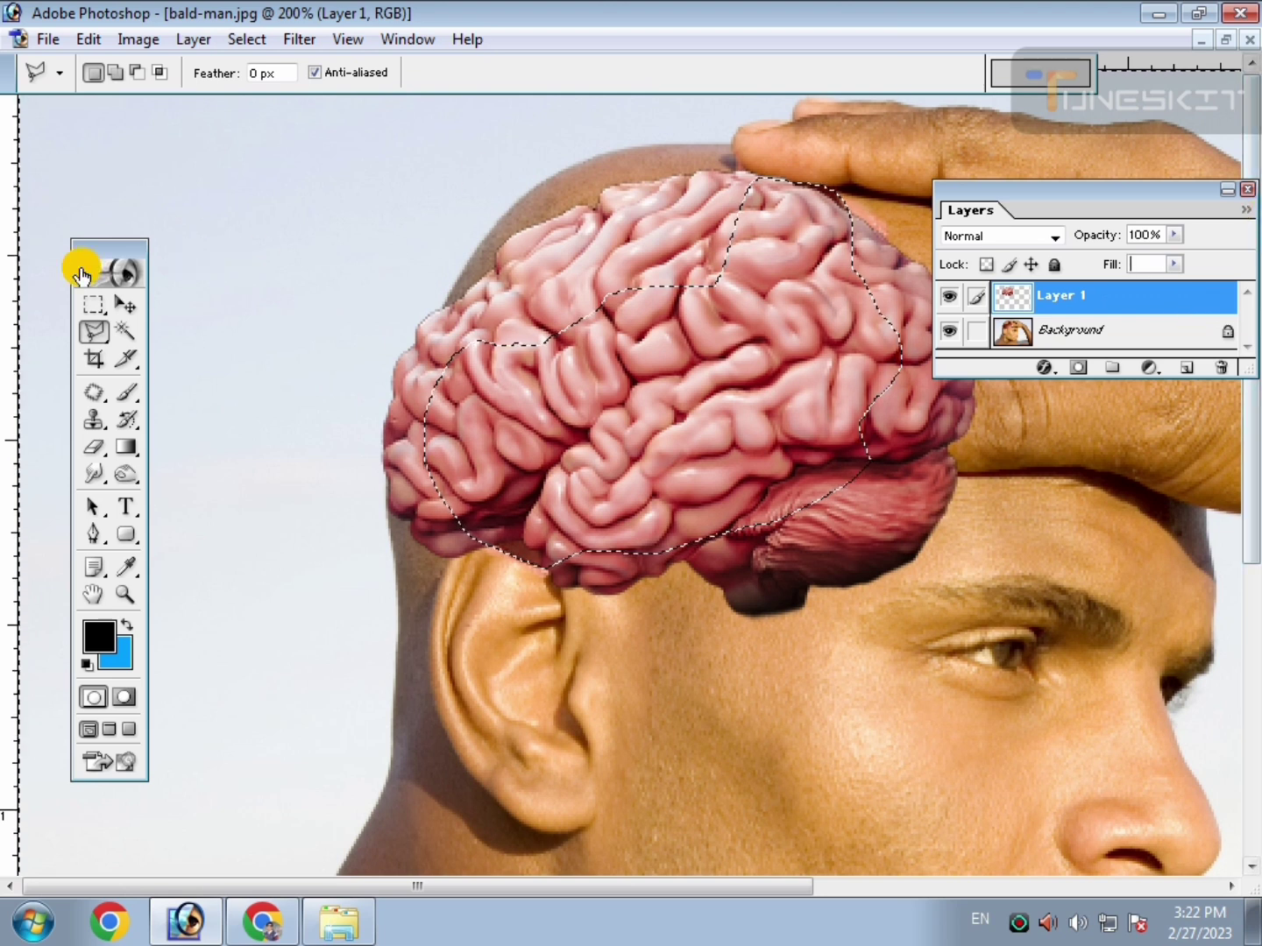
Undo the mistaken deletion inside the cavity selection, invert the selection, delete the surplus brain outside the cavity, and deselect.
click(125, 304)
click(622, 358)
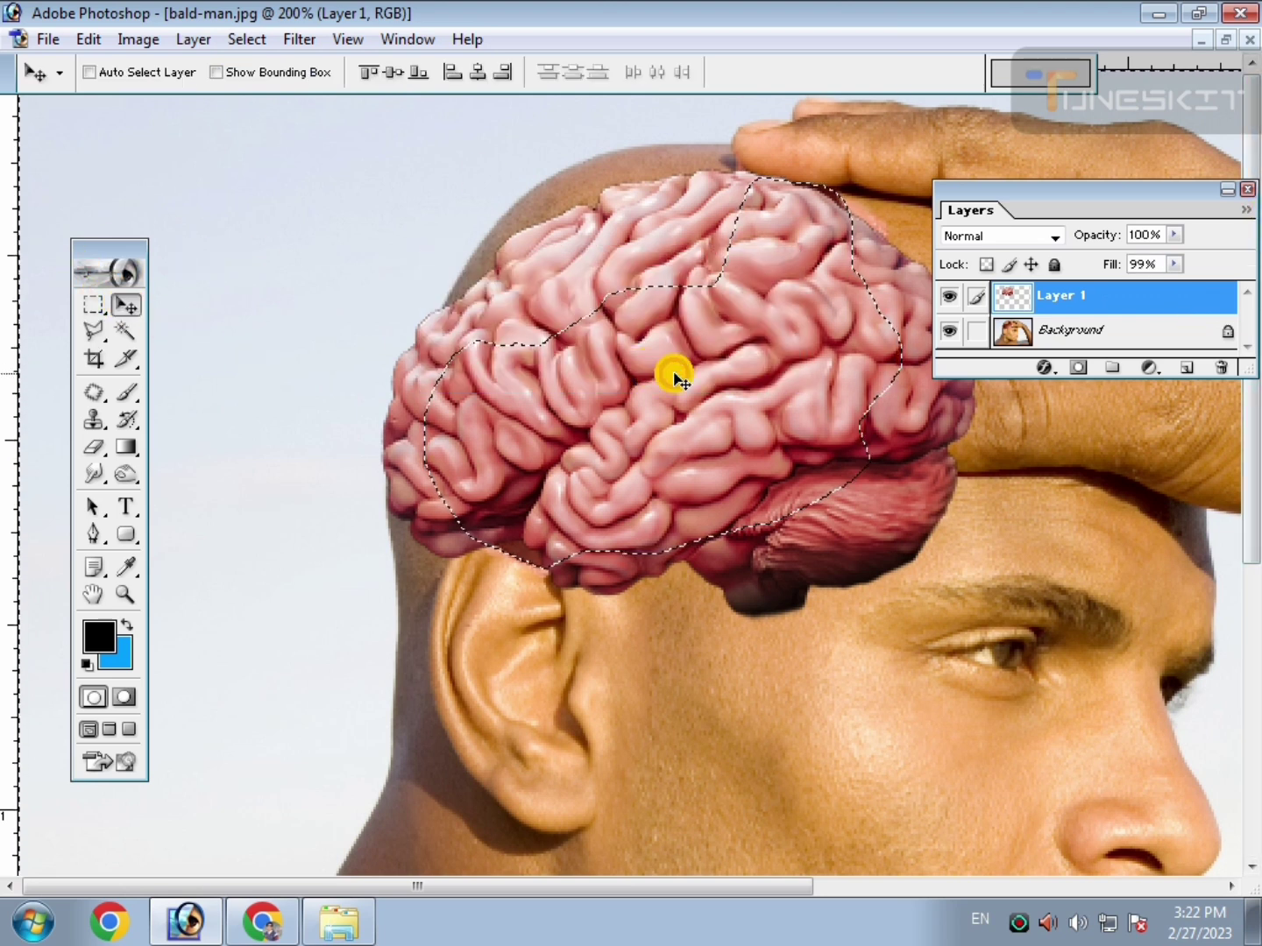
key(Delete)
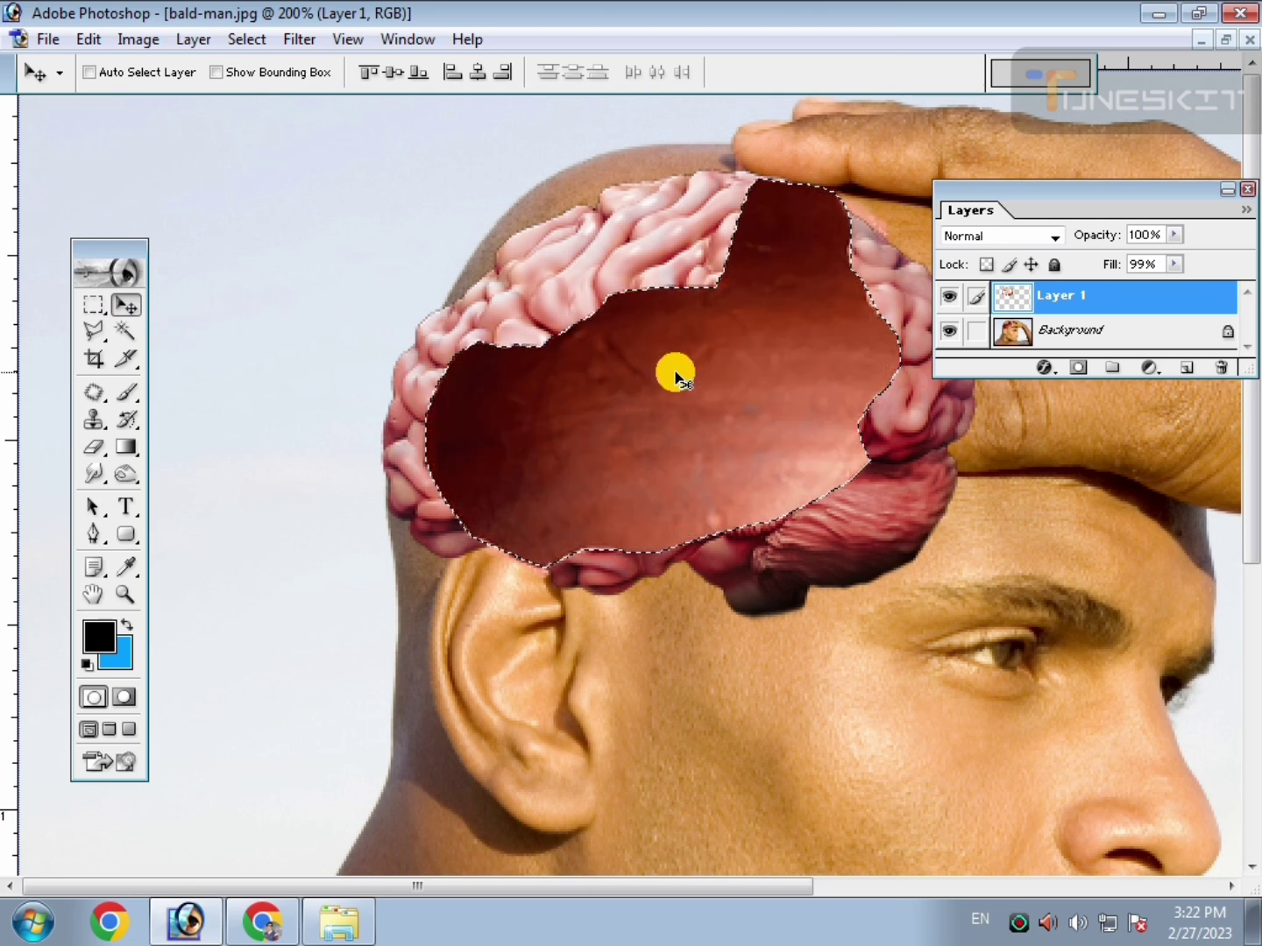
key(ctrl+z)
key(ctrl+shift+i)
key(Delete)
key(ctrl+d)
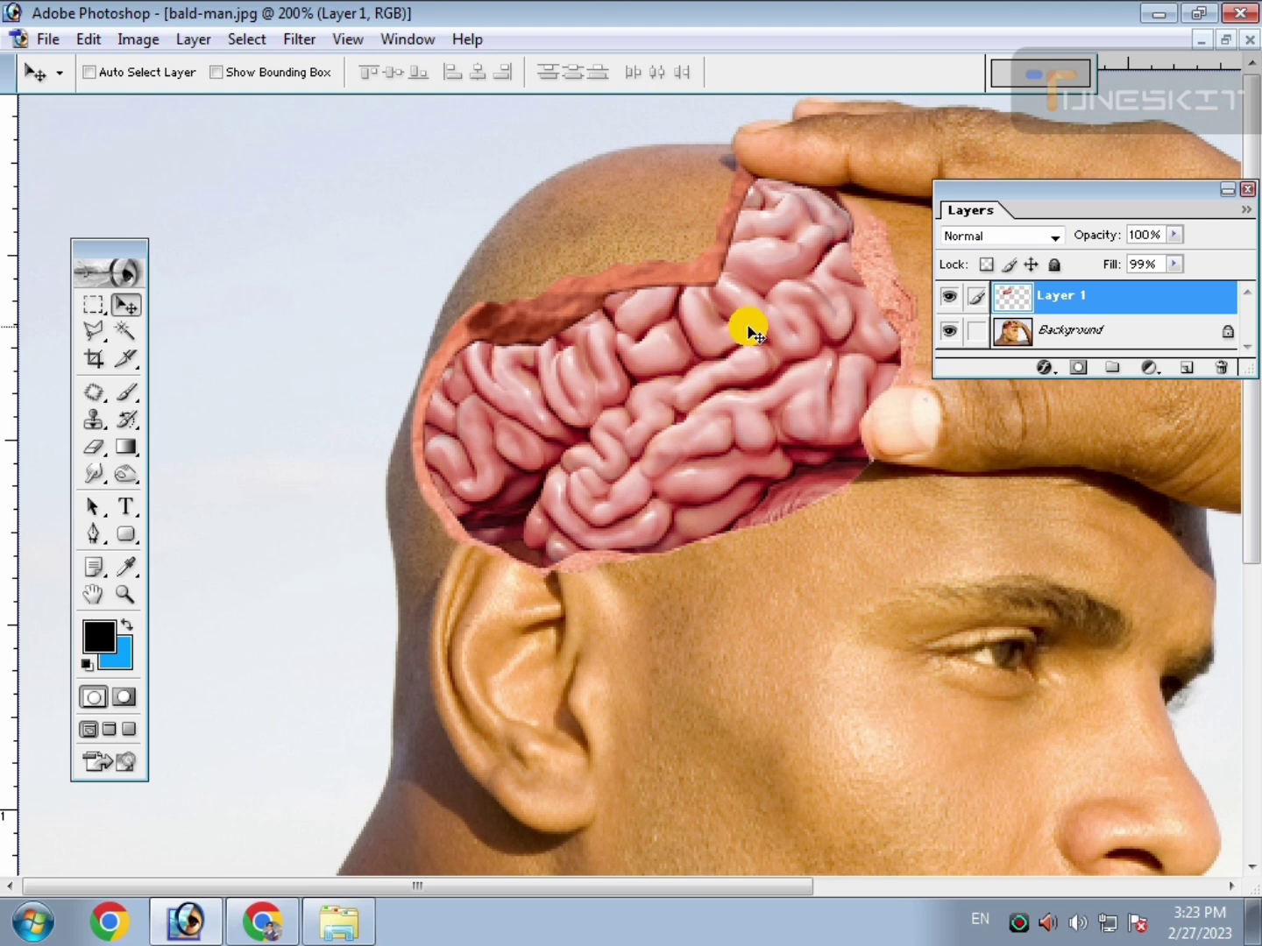
Add a drop shadow to the brain layer with Normal blend mode, 100% opacity and a dark red colour.
key(ctrl+minus)
key(ctrl+minus)
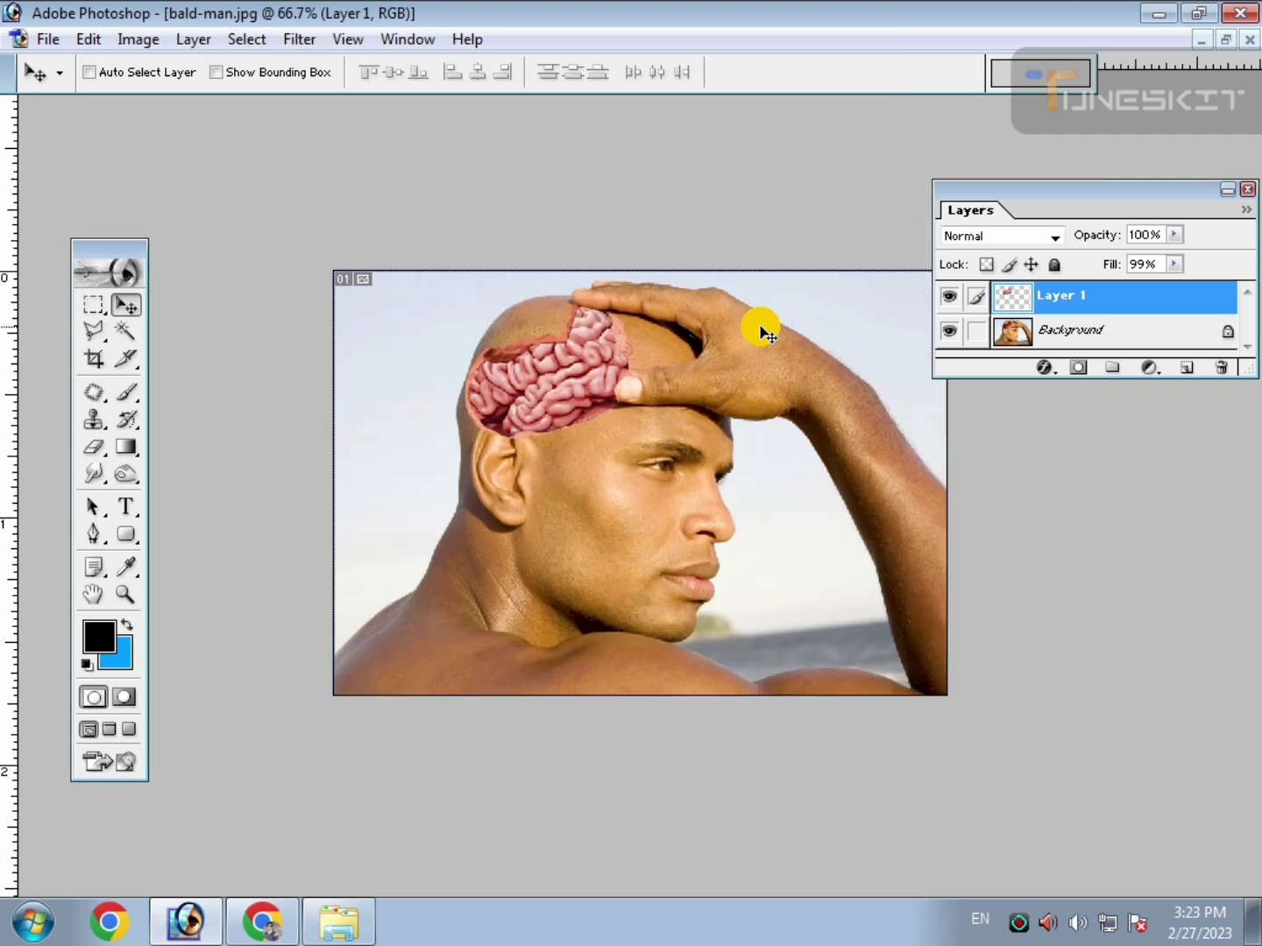
key(ctrl+plus)
key(ctrl+plus)
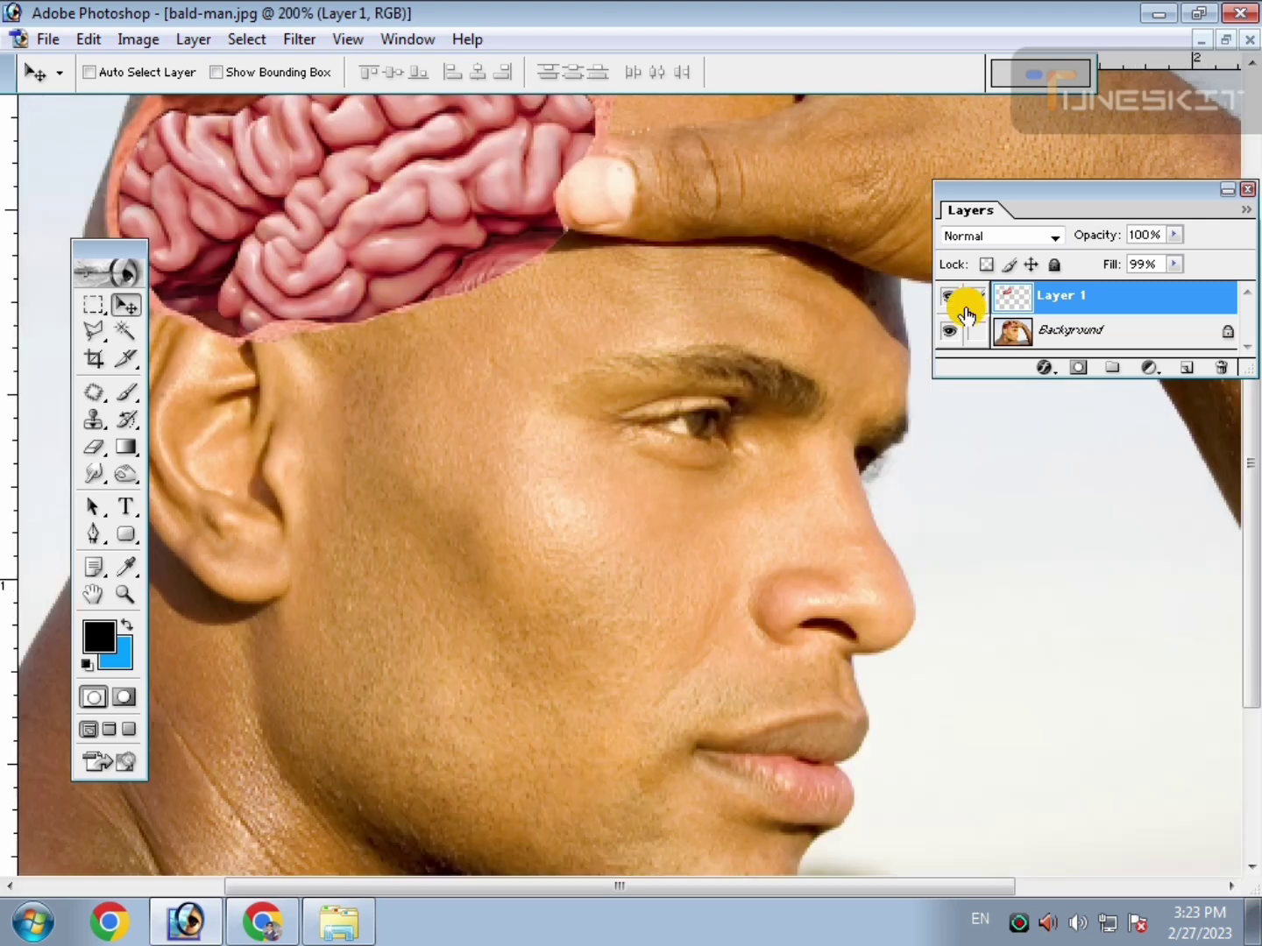
click(1044, 366)
click(1126, 431)
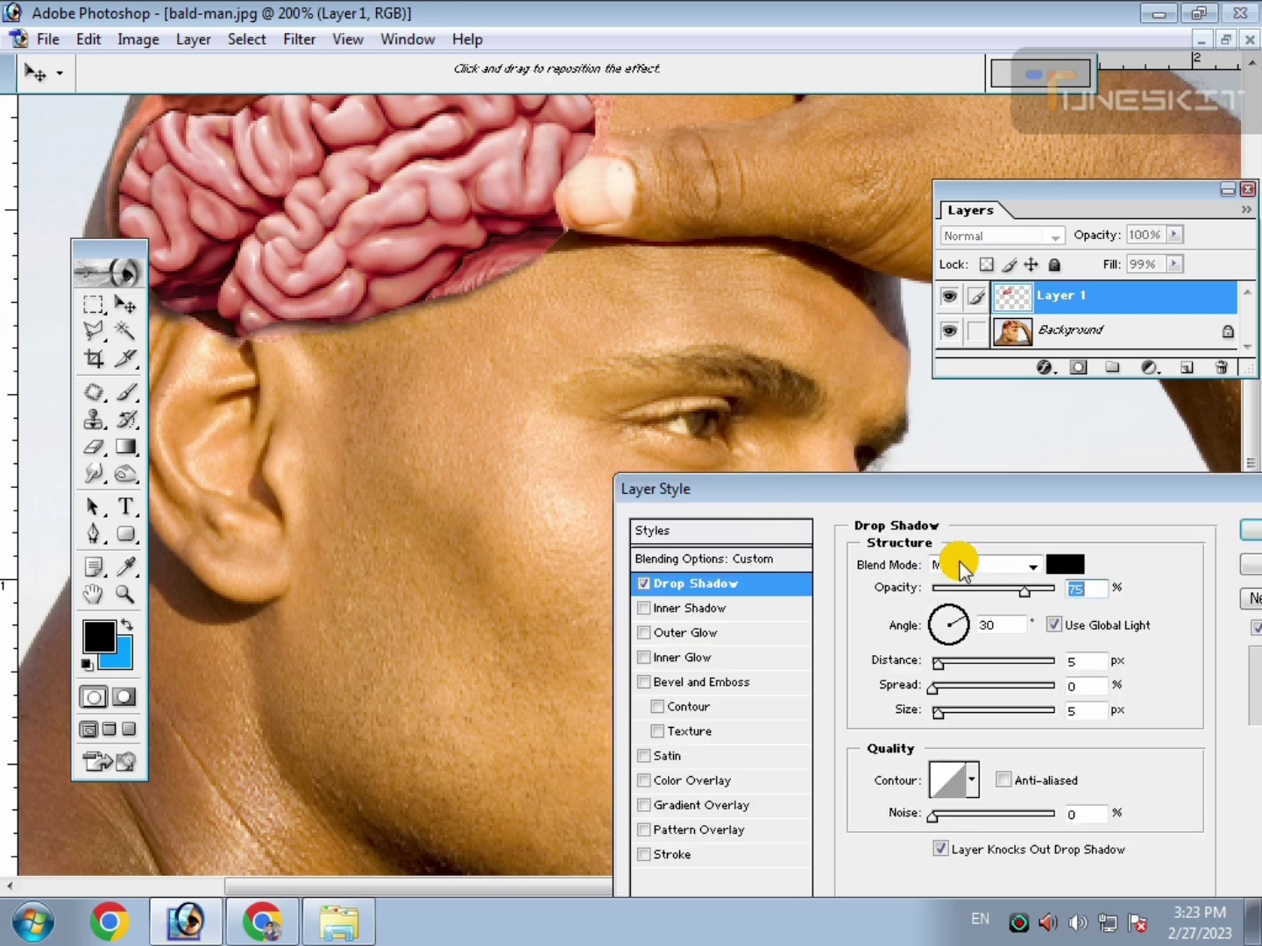
click(964, 568)
click(965, 163)
click(1065, 563)
click(390, 304)
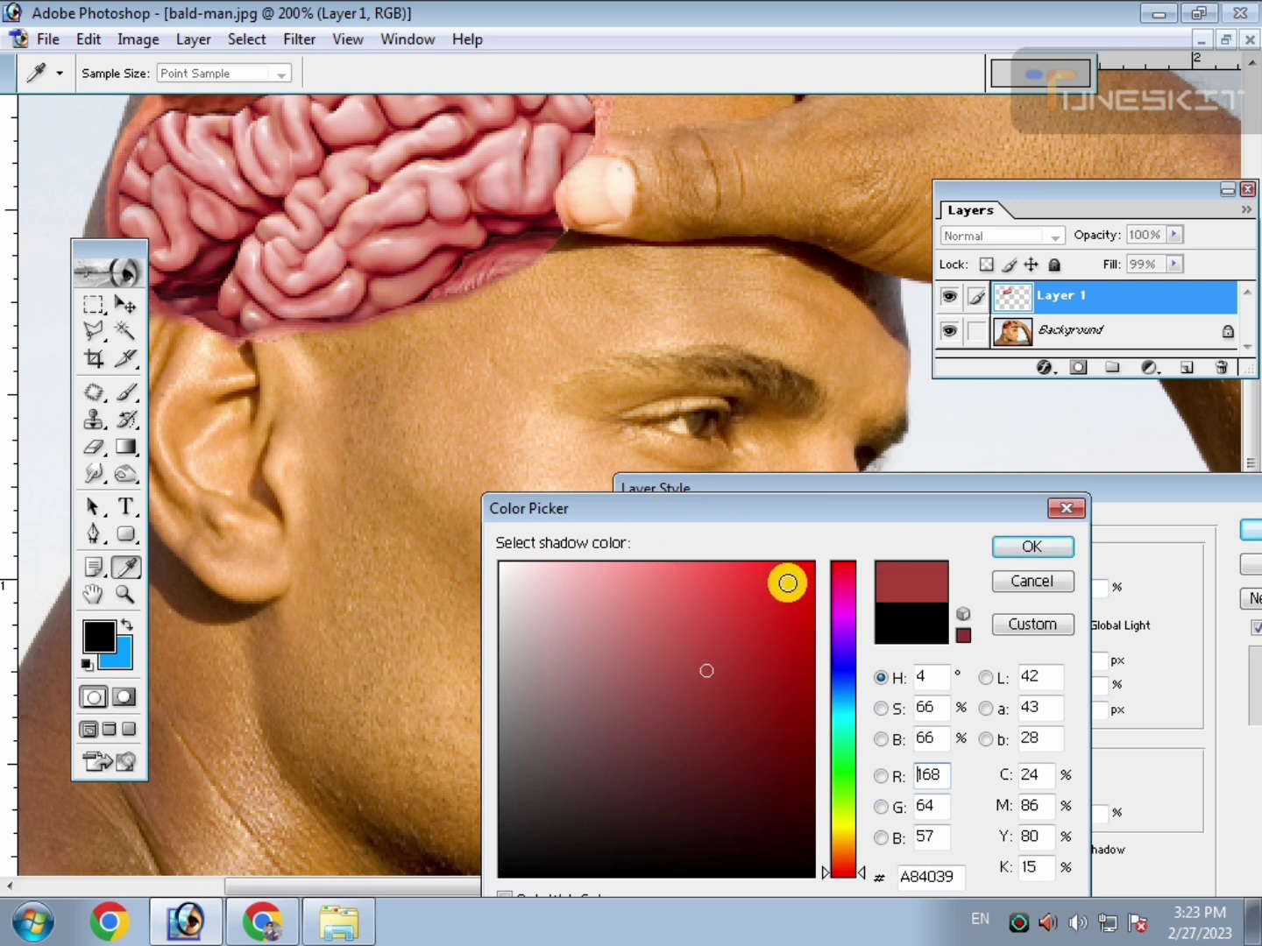
click(795, 706)
click(1021, 543)
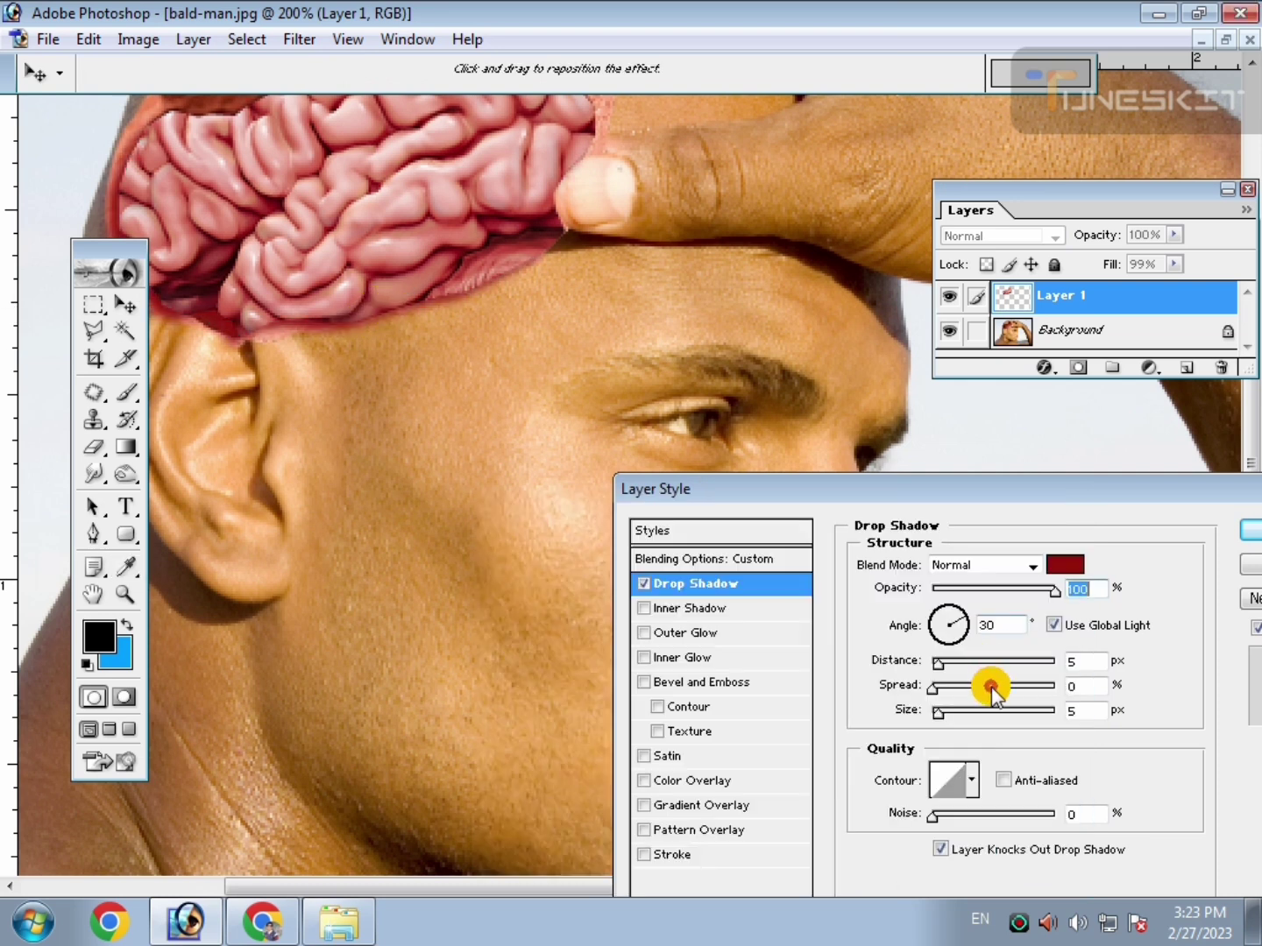
Set the drop shadow's distance to 0 px, spread to 9% and size to 4 px, and apply the style.
click(935, 713)
drag(937, 661, 936, 714)
click(942, 711)
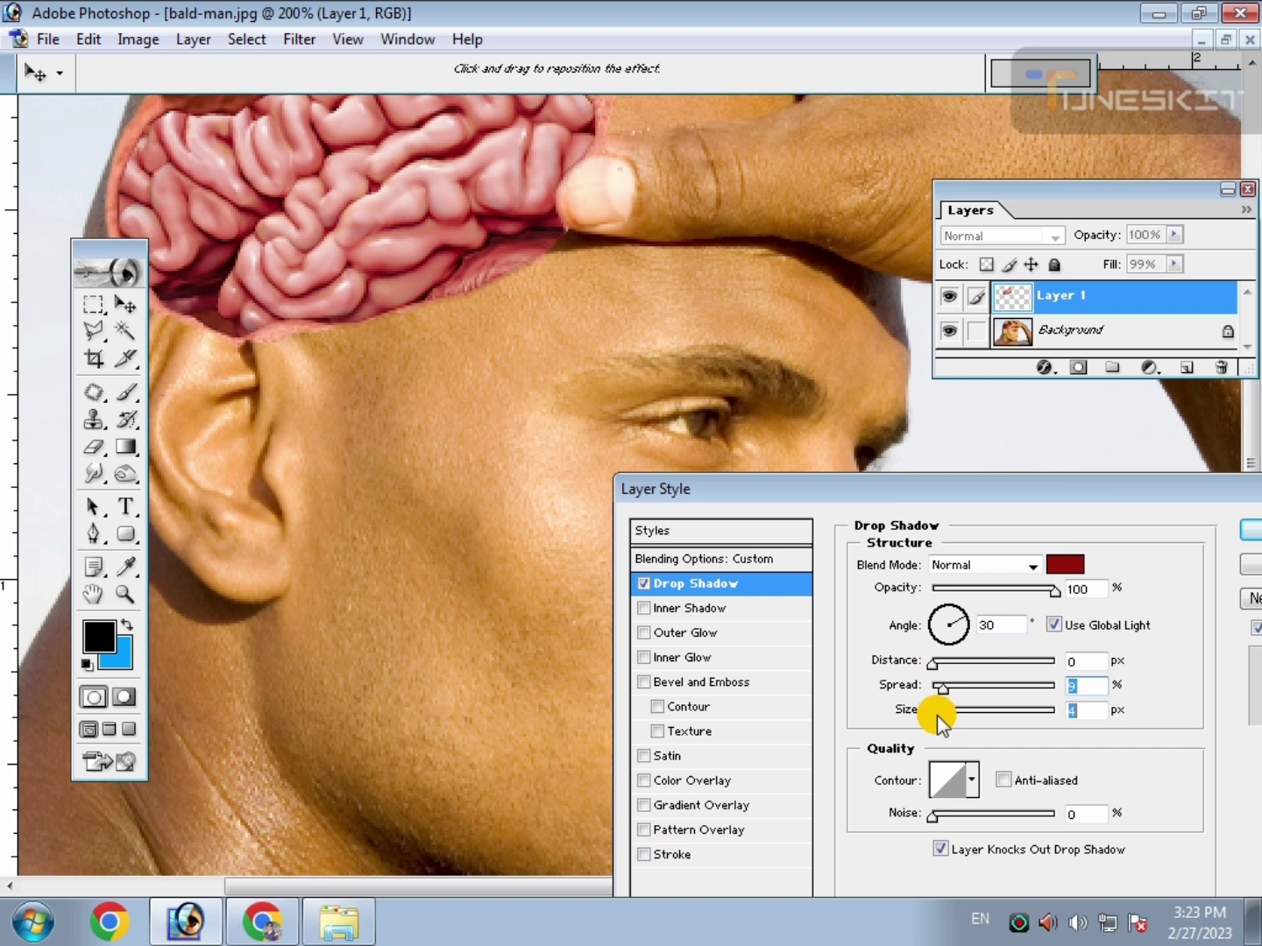
click(1243, 529)
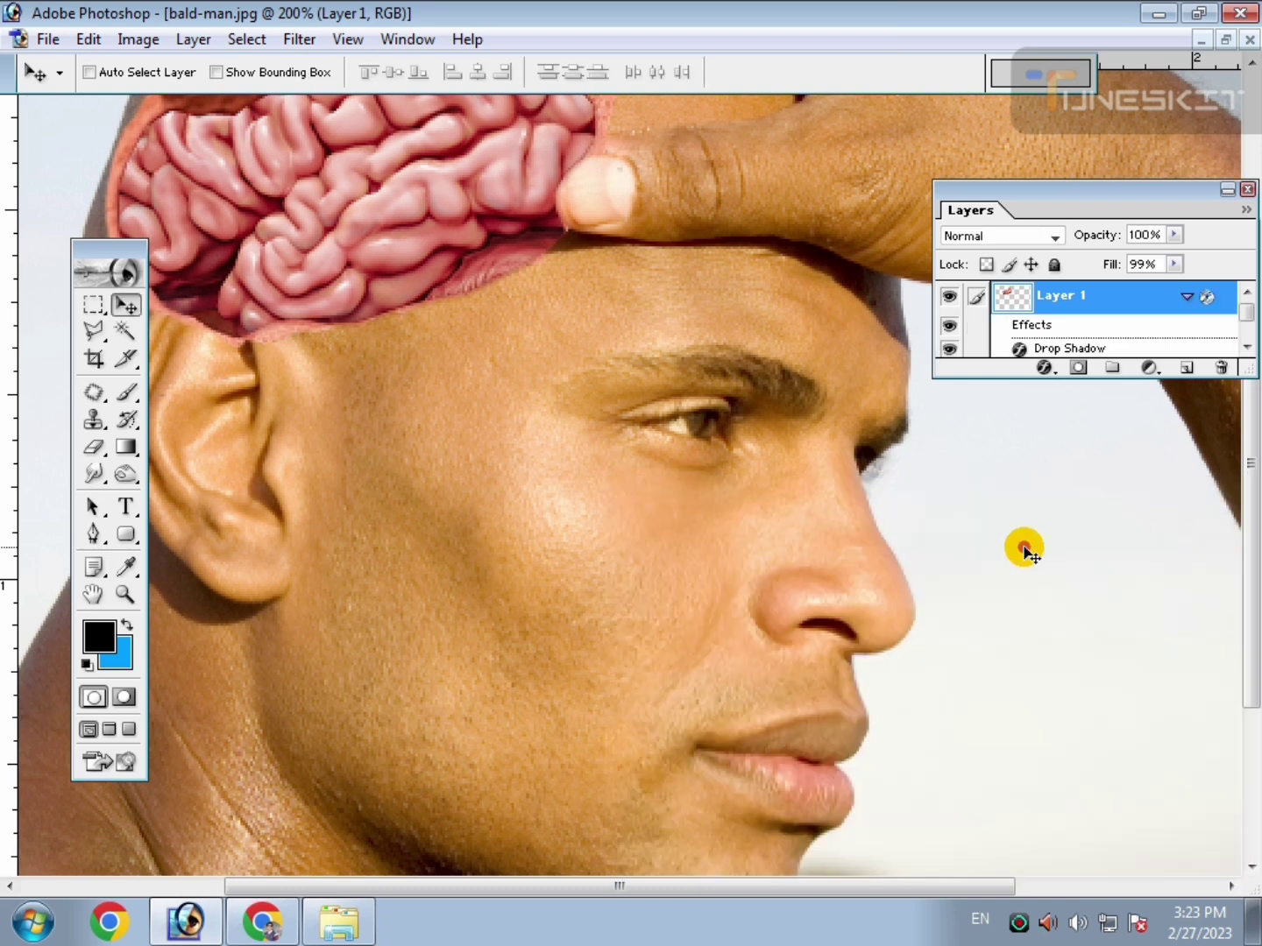
Reopen the brain layer's drop shadow settings and darken the shadow colour to a near-black red.
key(ctrl+minus)
key(ctrl+plus)
drag(563, 431, 659, 645)
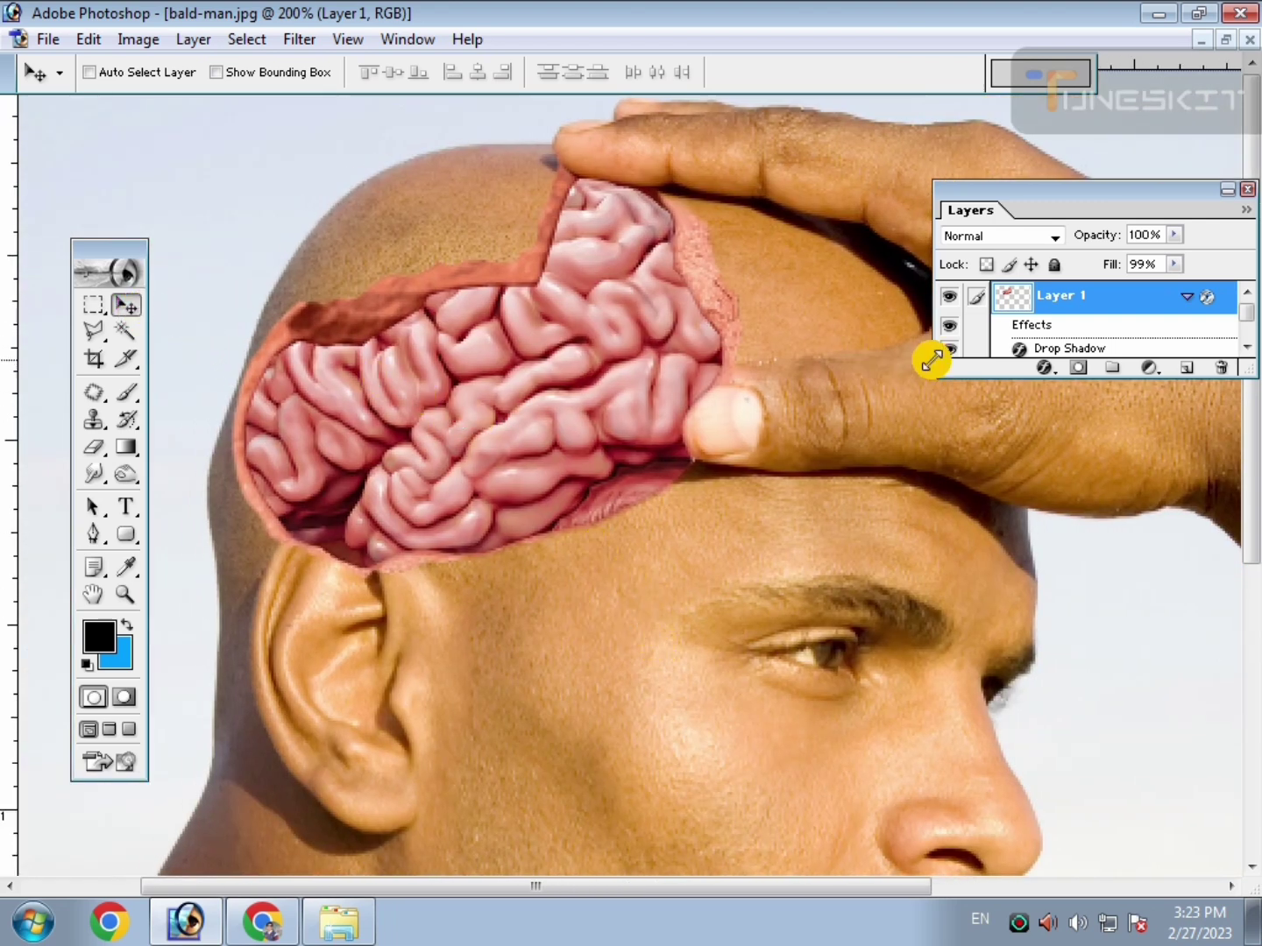
click(1044, 367)
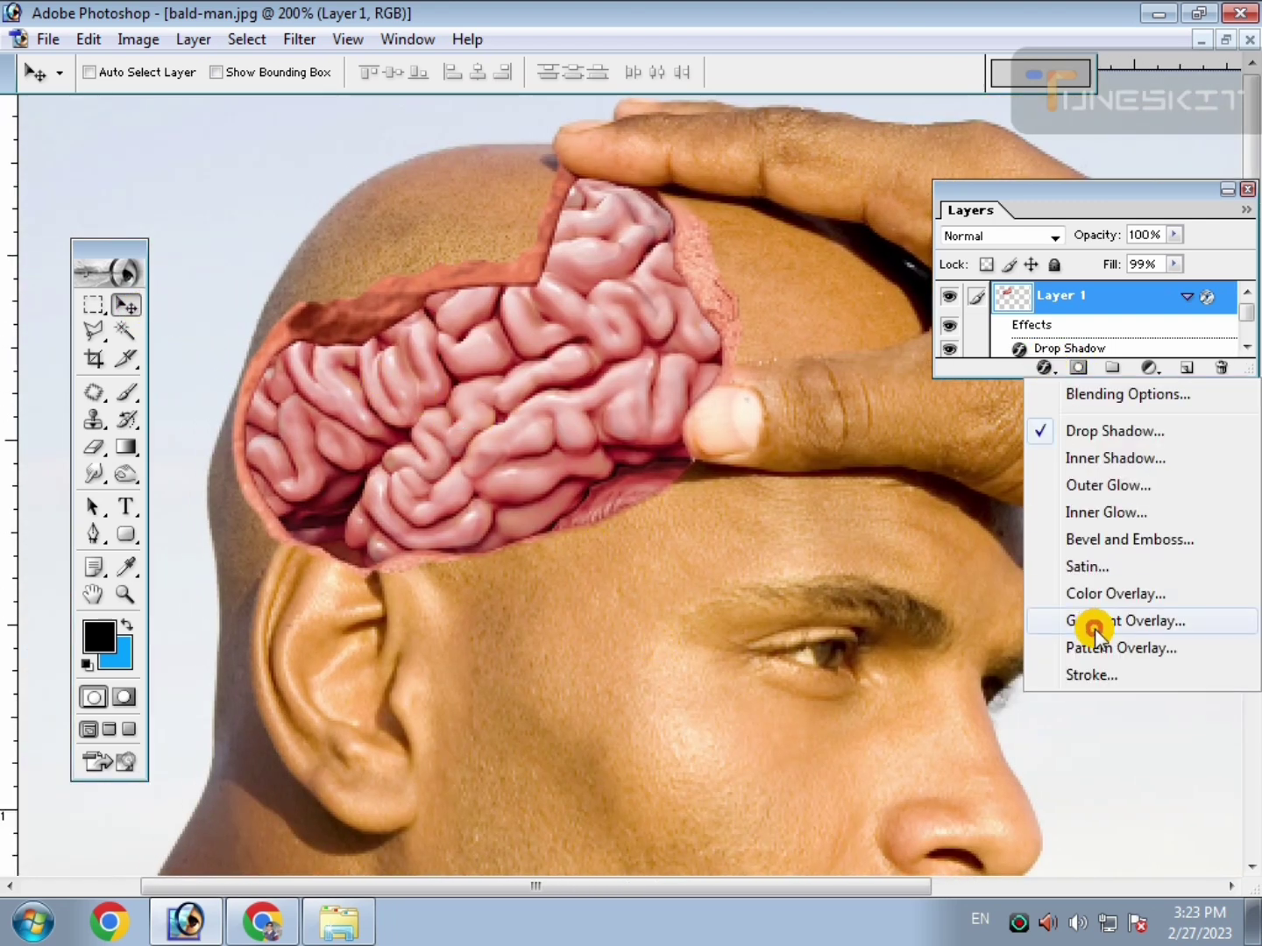
click(1105, 432)
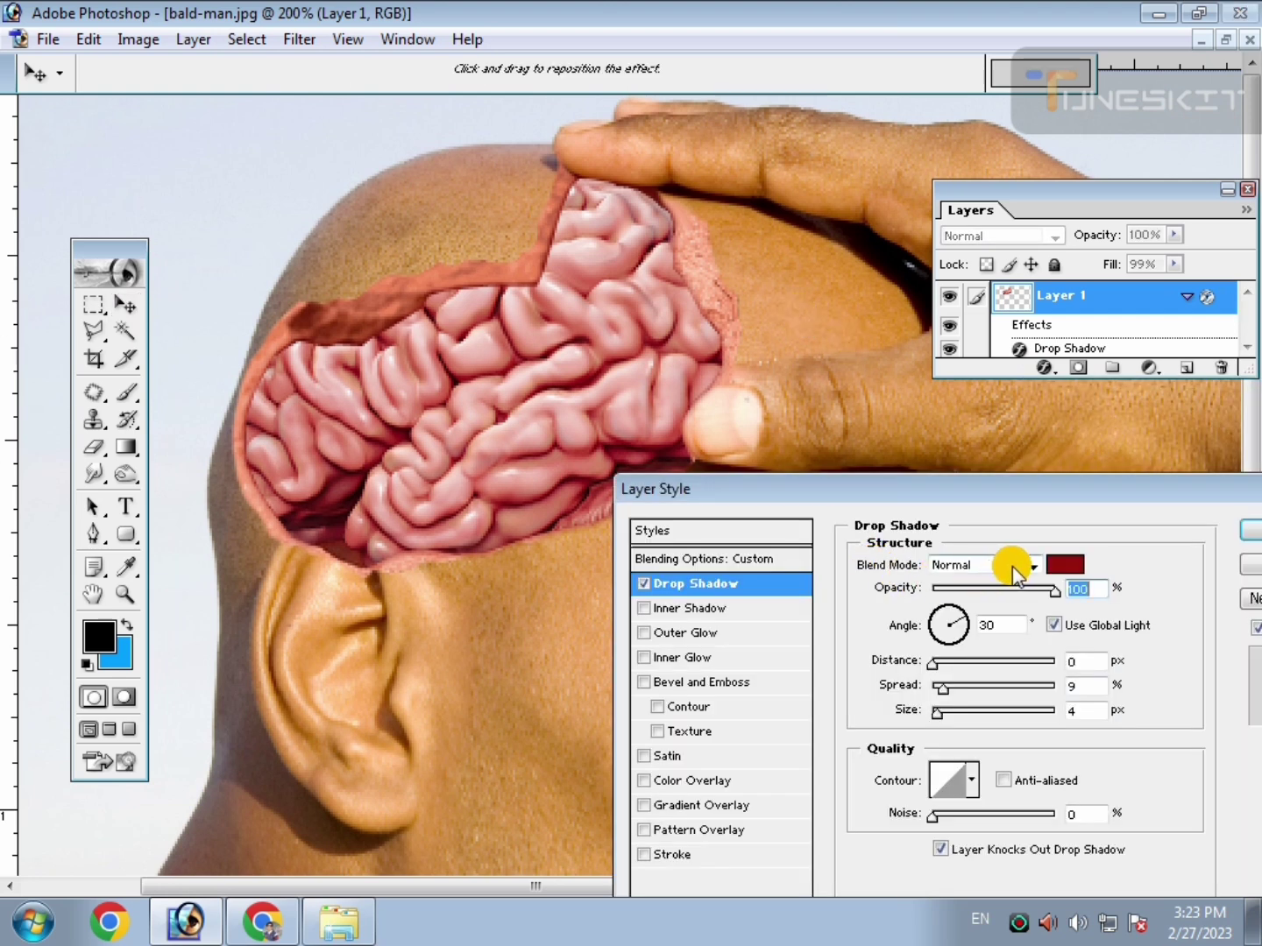
click(1061, 565)
mouse_move(675, 592)
mouse_down()
mouse_move(652, 612)
mouse_move(575, 606)
mouse_move(543, 697)
mouse_up()
mouse_move(611, 728)
mouse_down()
mouse_move(679, 667)
mouse_move(661, 629)
mouse_move(764, 793)
mouse_move(777, 771)
mouse_up()
click(1016, 550)
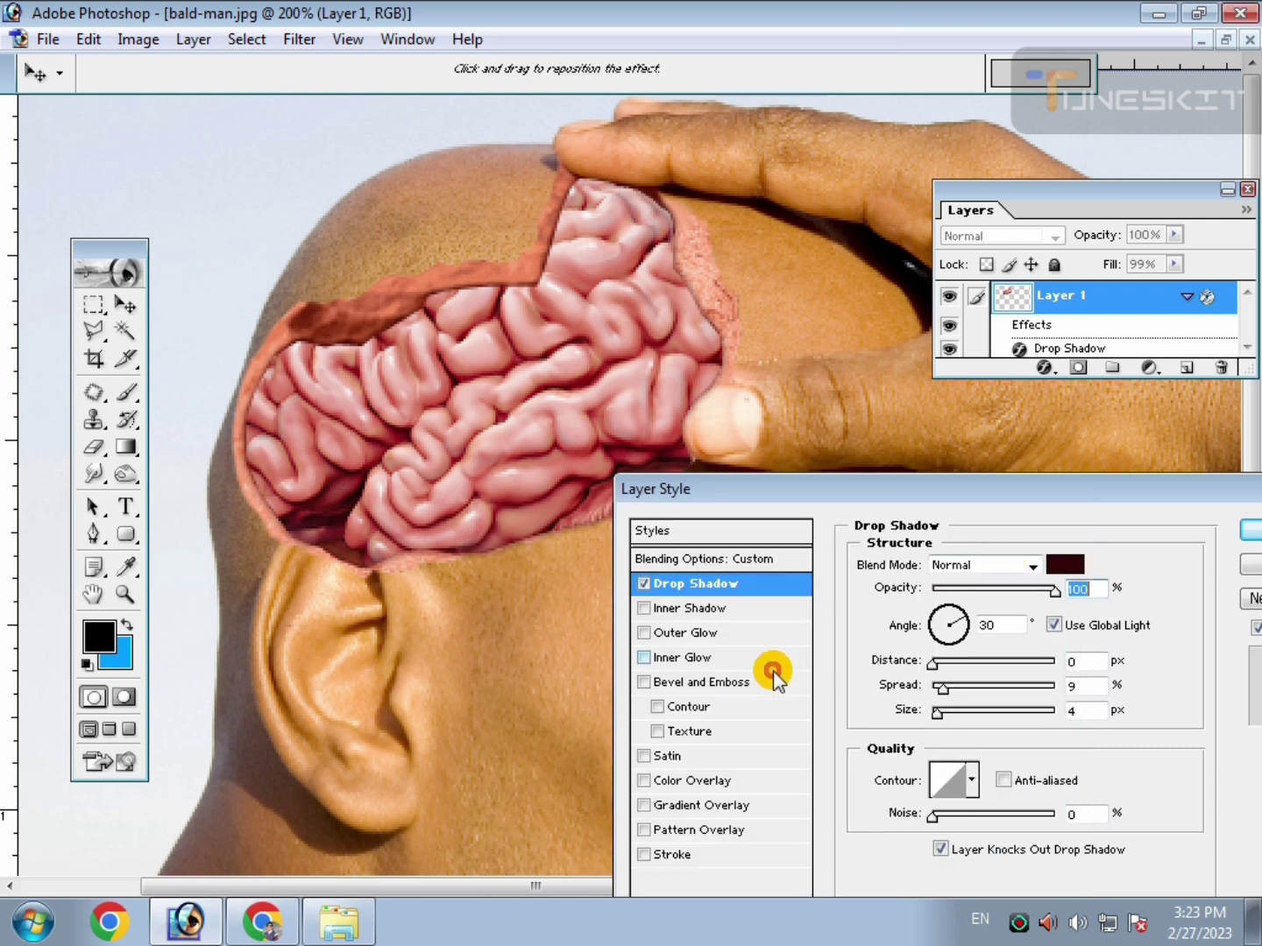
Set the drop shadow's spread to 7% and size to 5 px, and apply the style.
drag(942, 691, 957, 690)
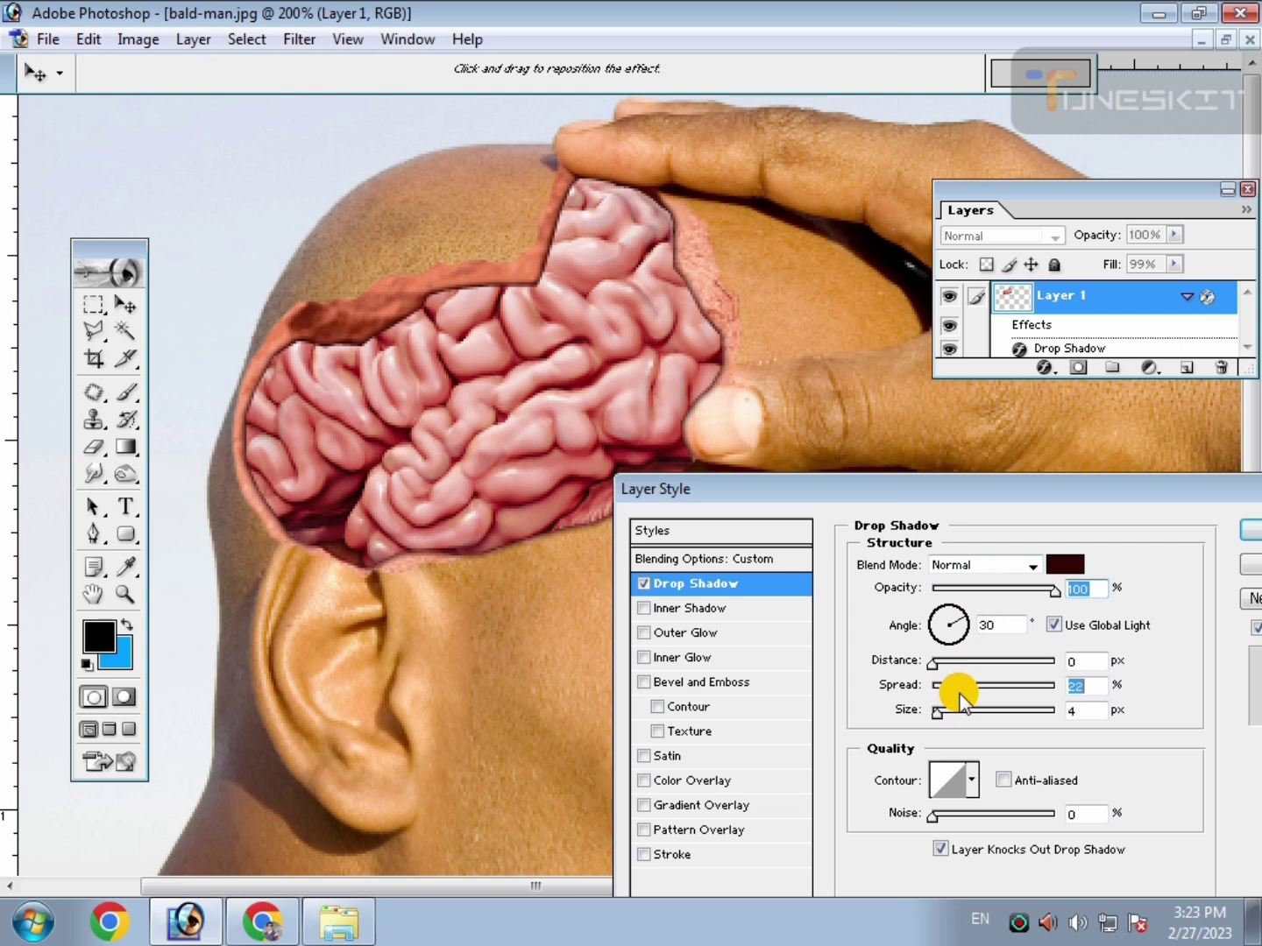
drag(936, 722, 941, 689)
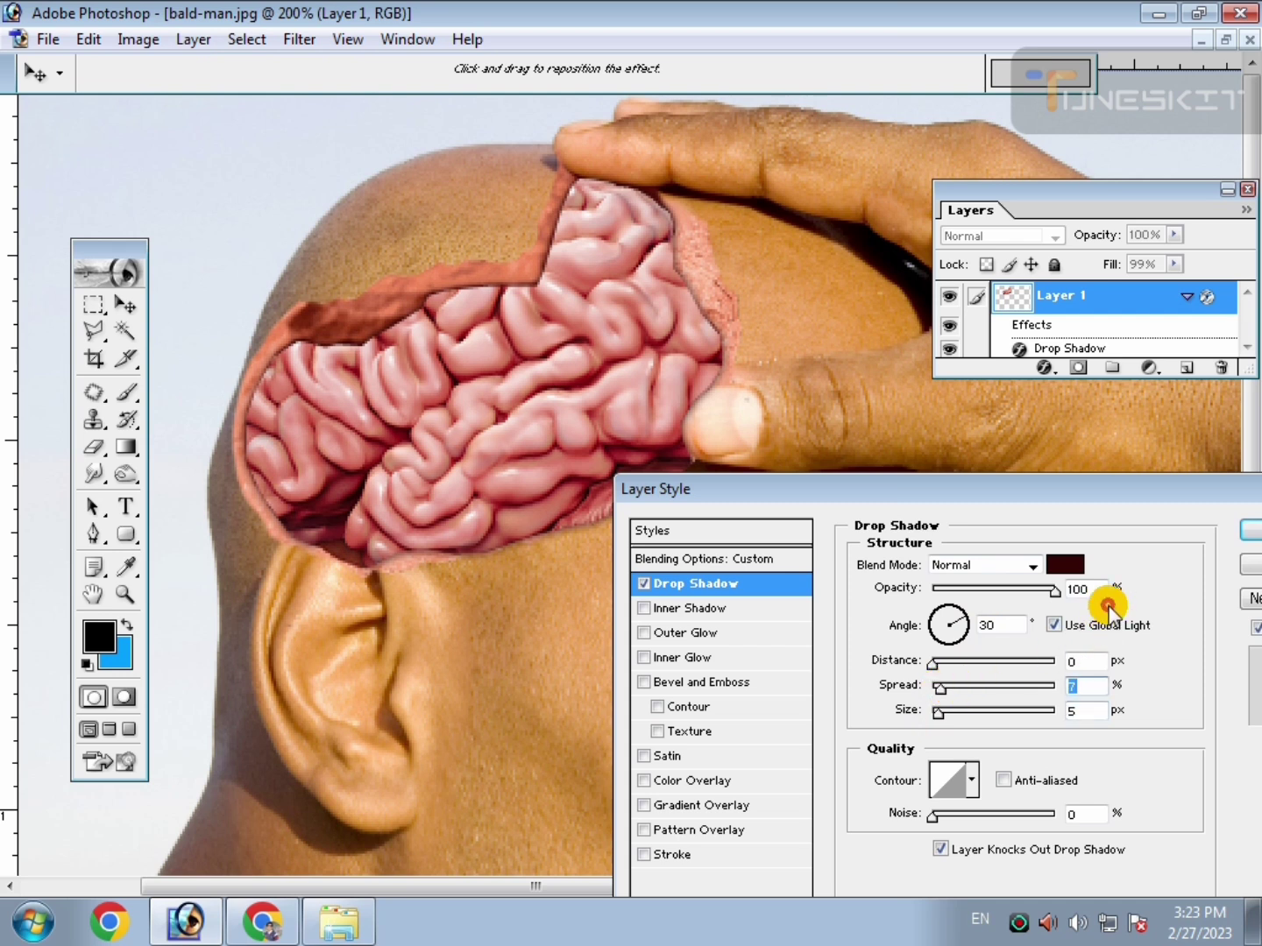
click(1251, 532)
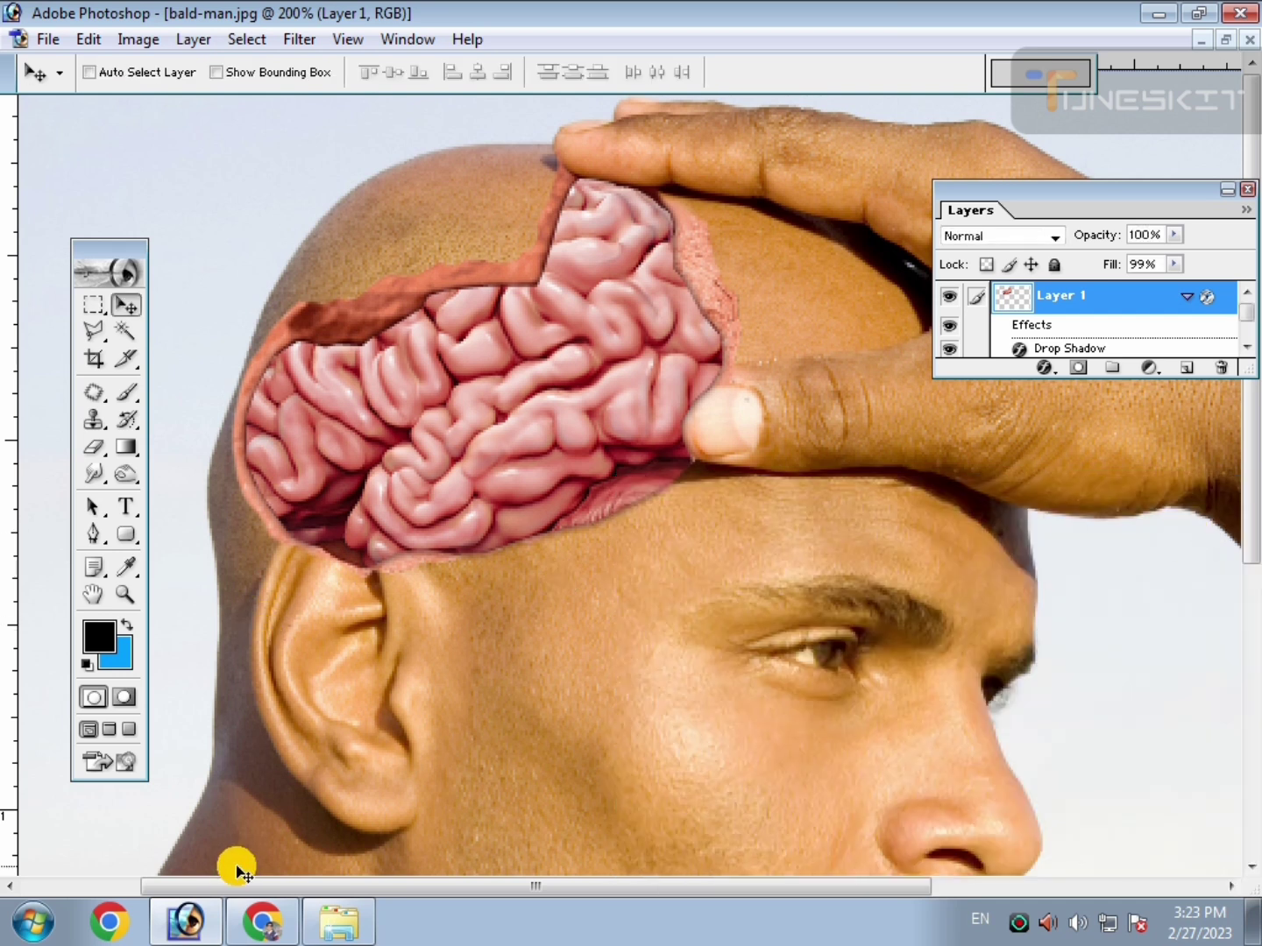
Switch to Chrome and search Google Images for "blood".
click(262, 921)
drag(329, 163, 116, 182)
text(blood)
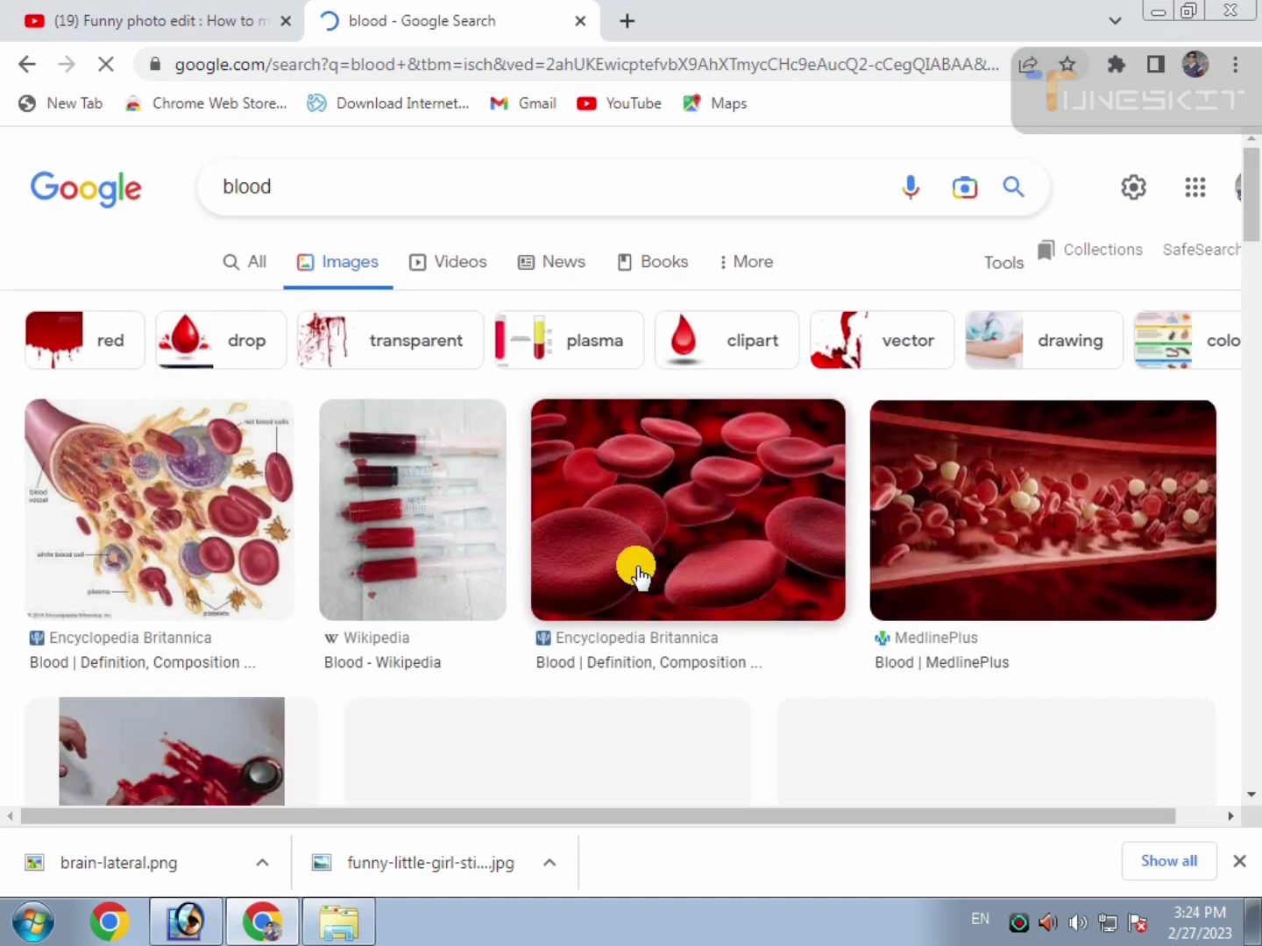
Browse the blood images and the related content of the Getty drip picture, and open the DeviantArt blood drip image.
scroll(636, 574, down, 10)
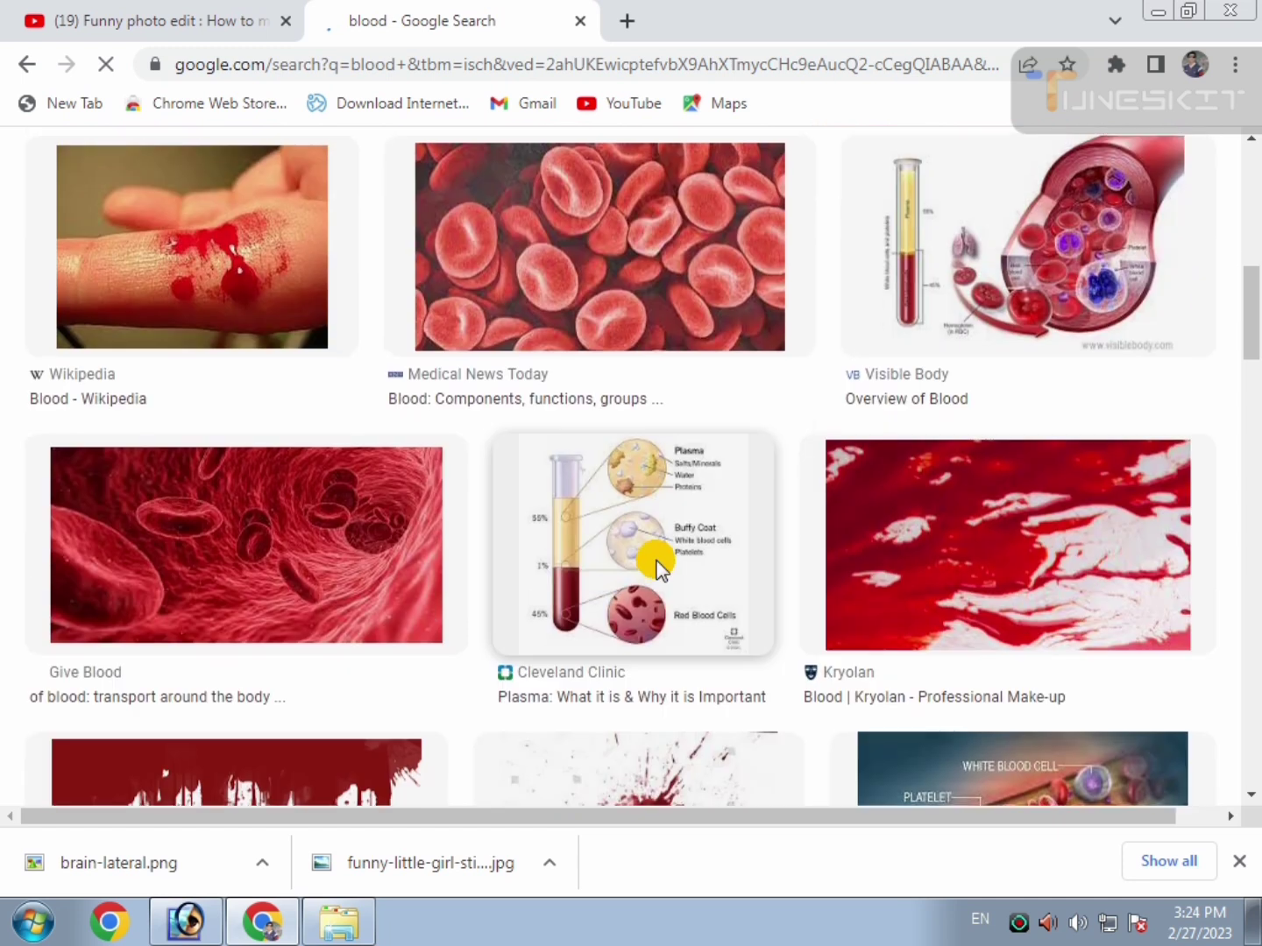
scroll(657, 565, down, 8)
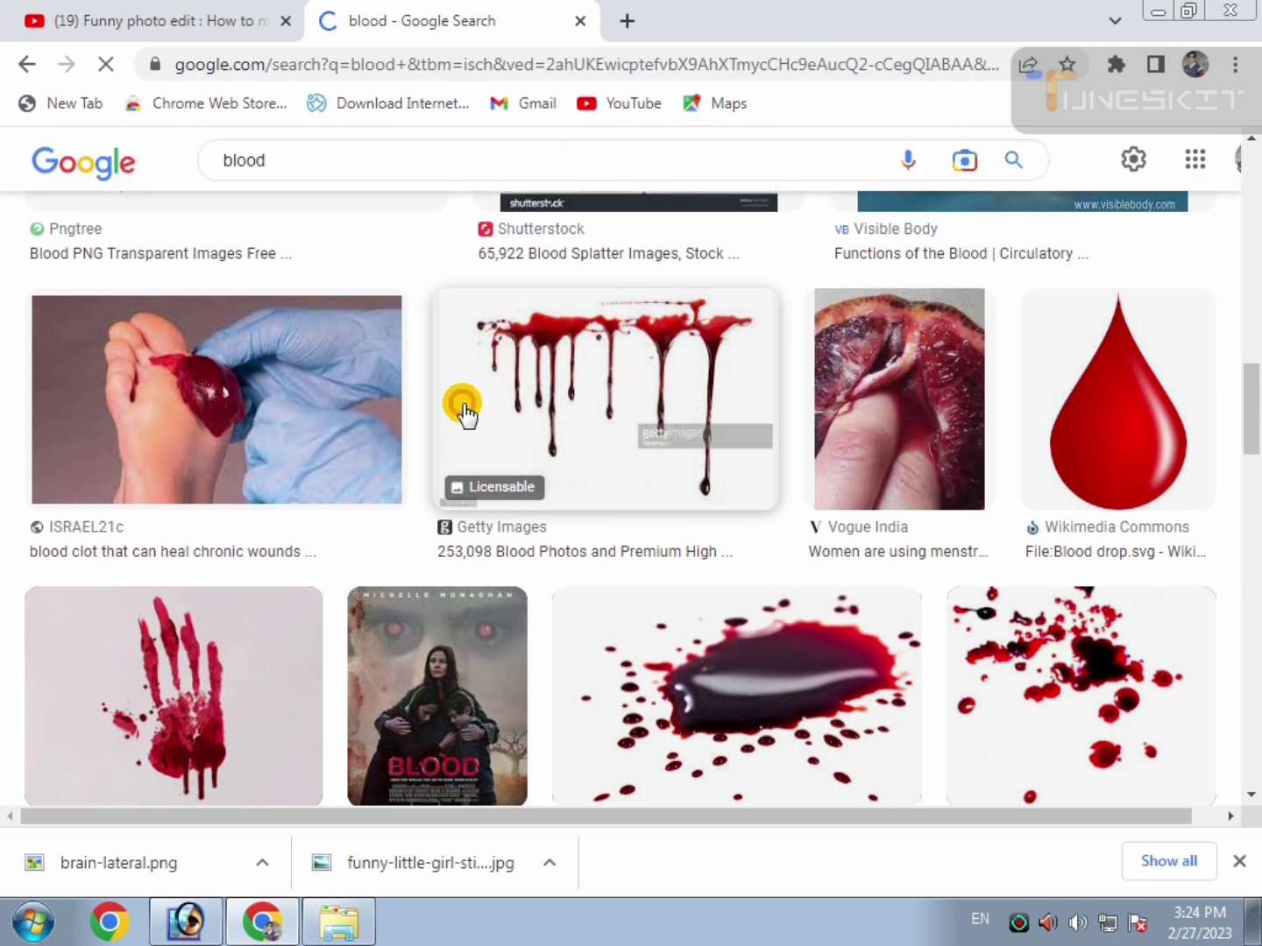
click(584, 493)
scroll(817, 473, down, 4)
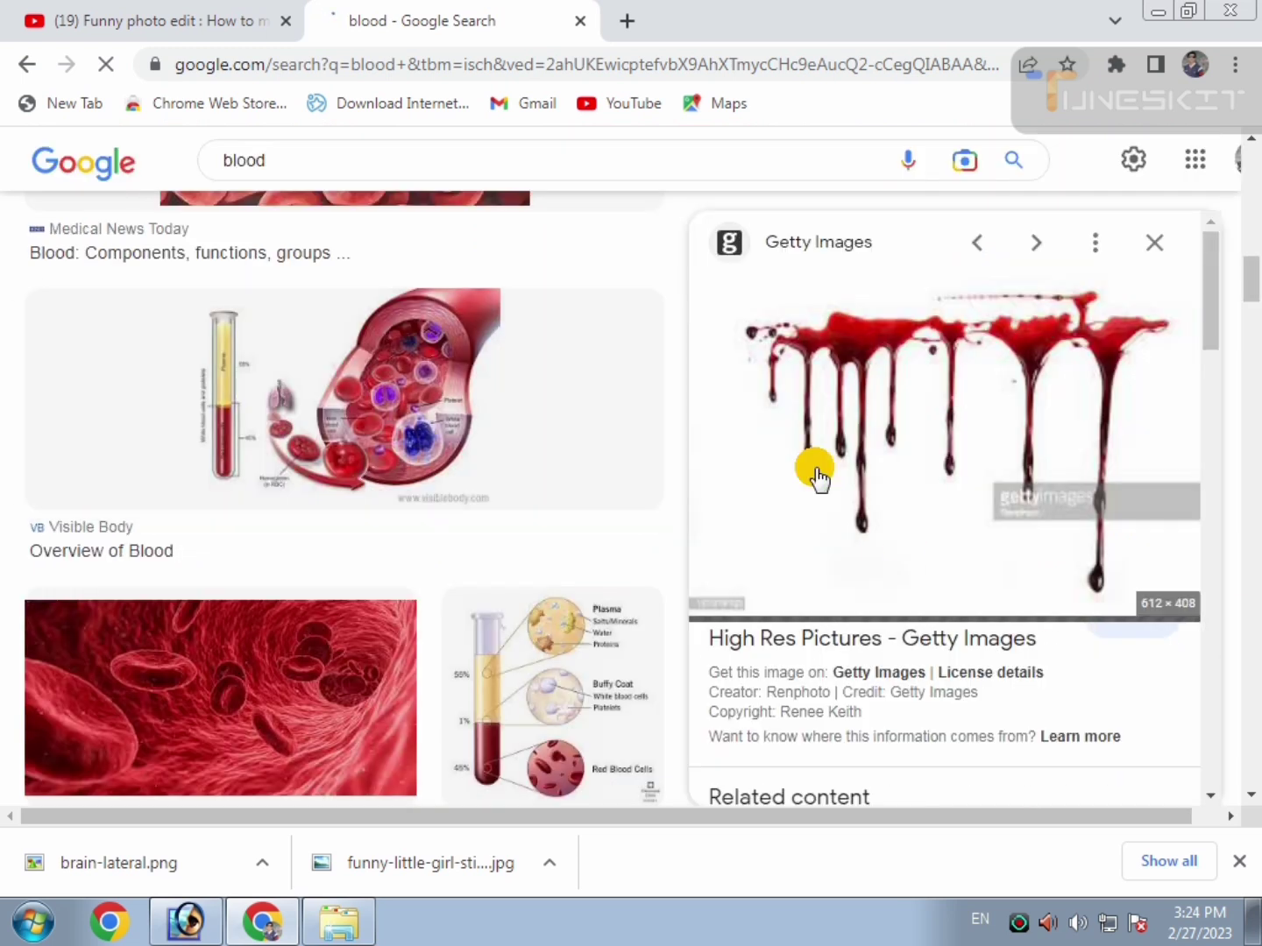
scroll(841, 552, down, 5)
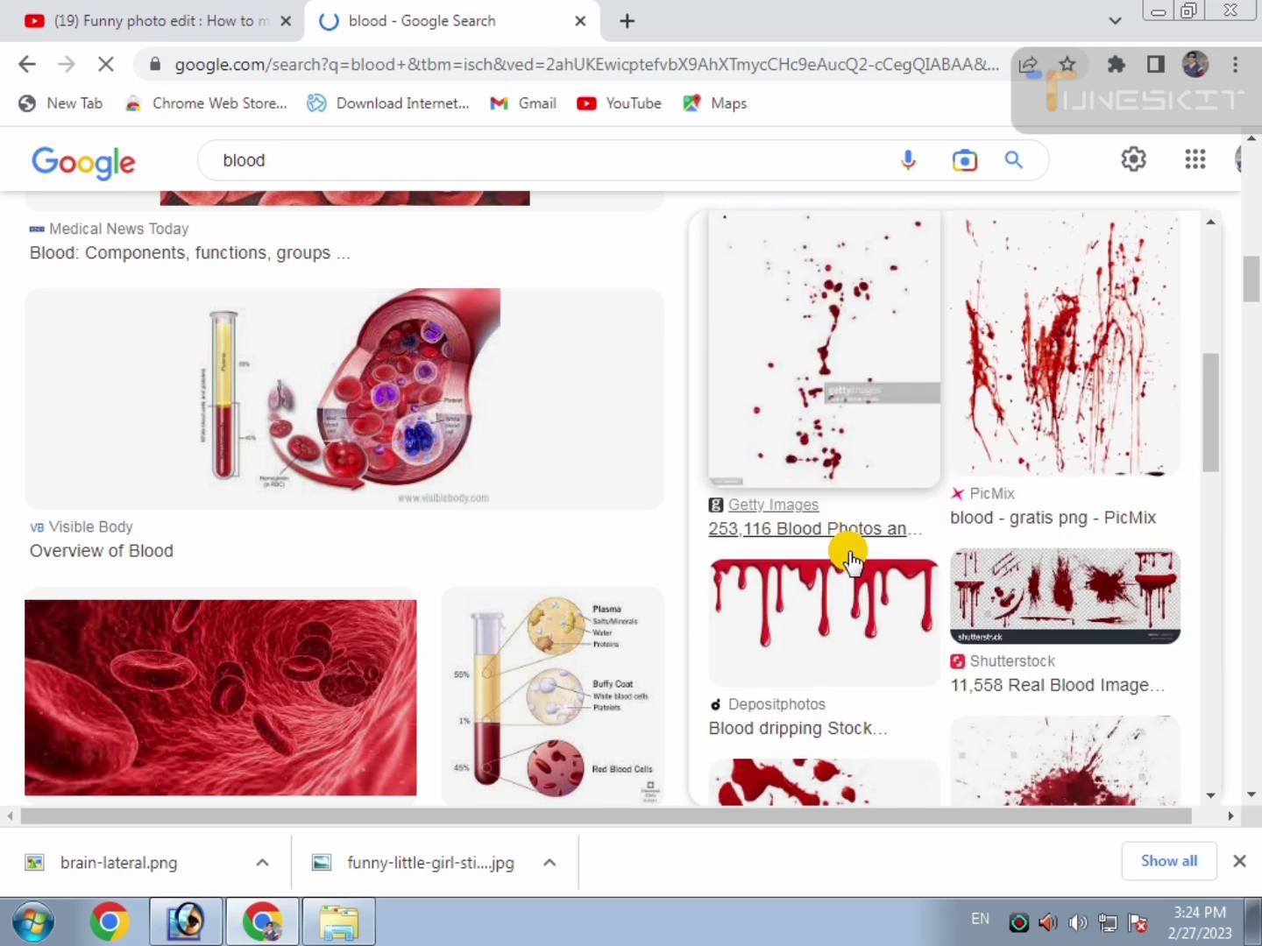
scroll(850, 552, down, 8)
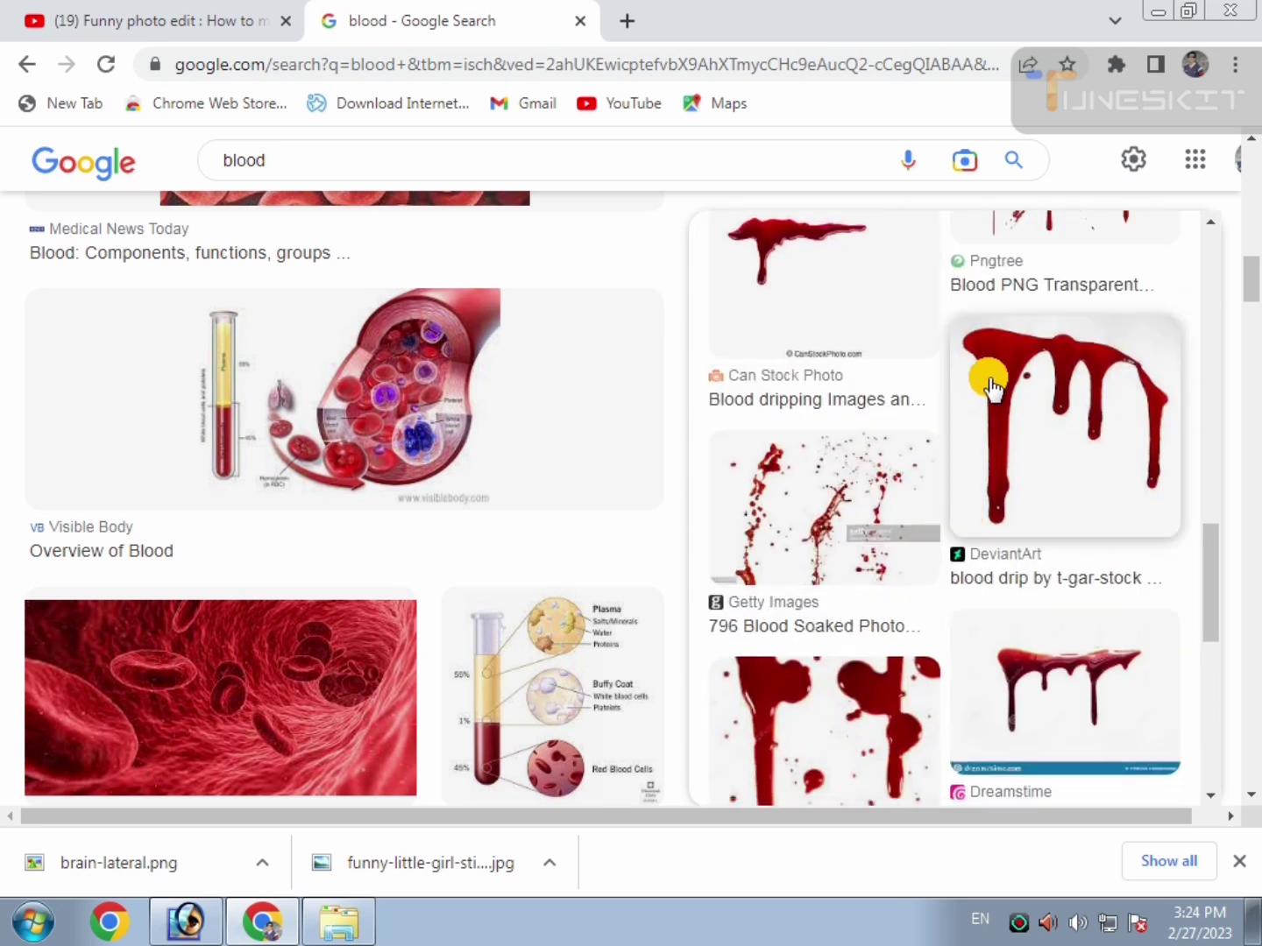
click(983, 383)
Look through the related drip images, return to the DeviantArt blood drip preview, and copy that image.
scroll(890, 563, down, 4)
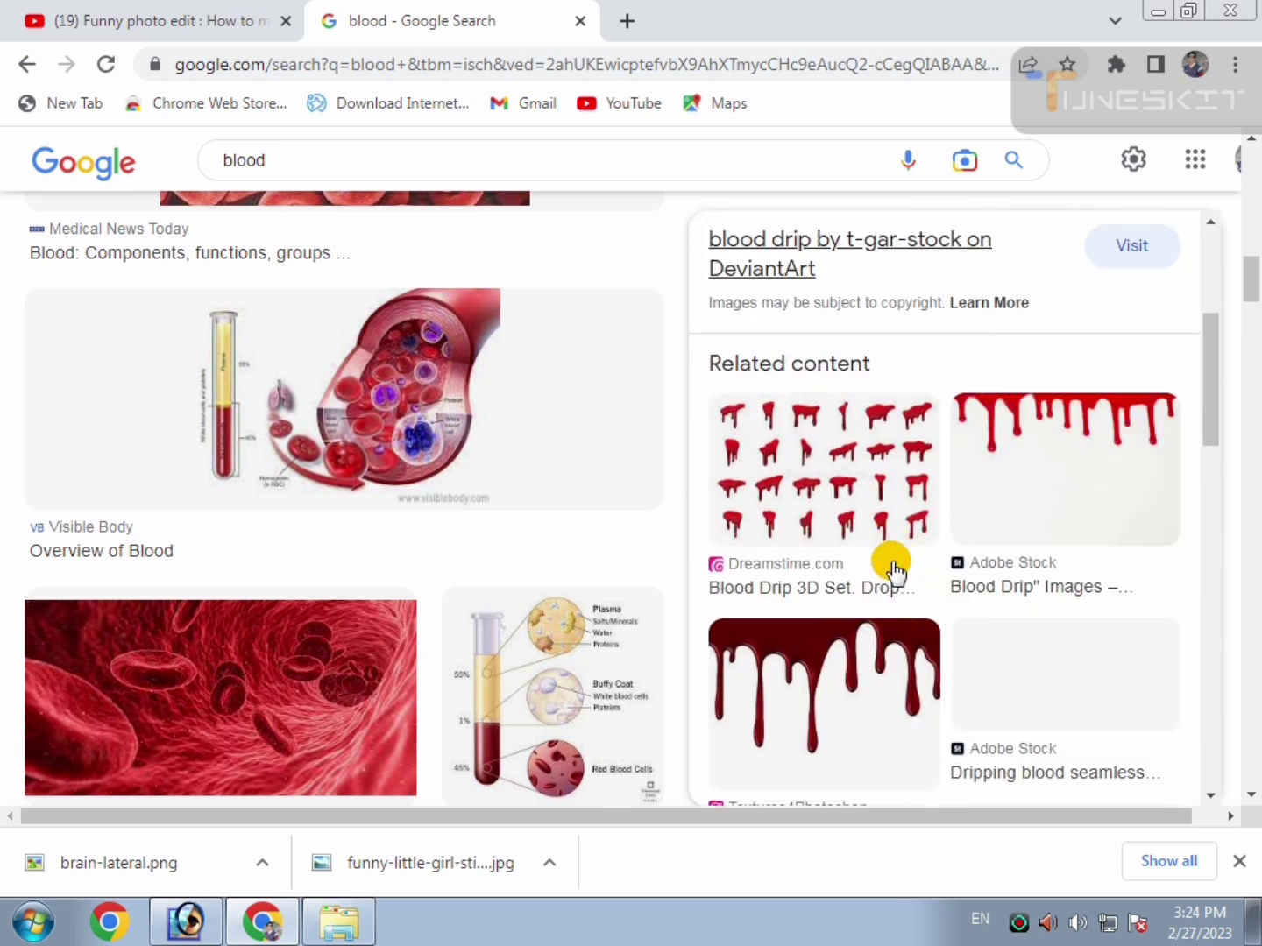
scroll(966, 631, down, 10)
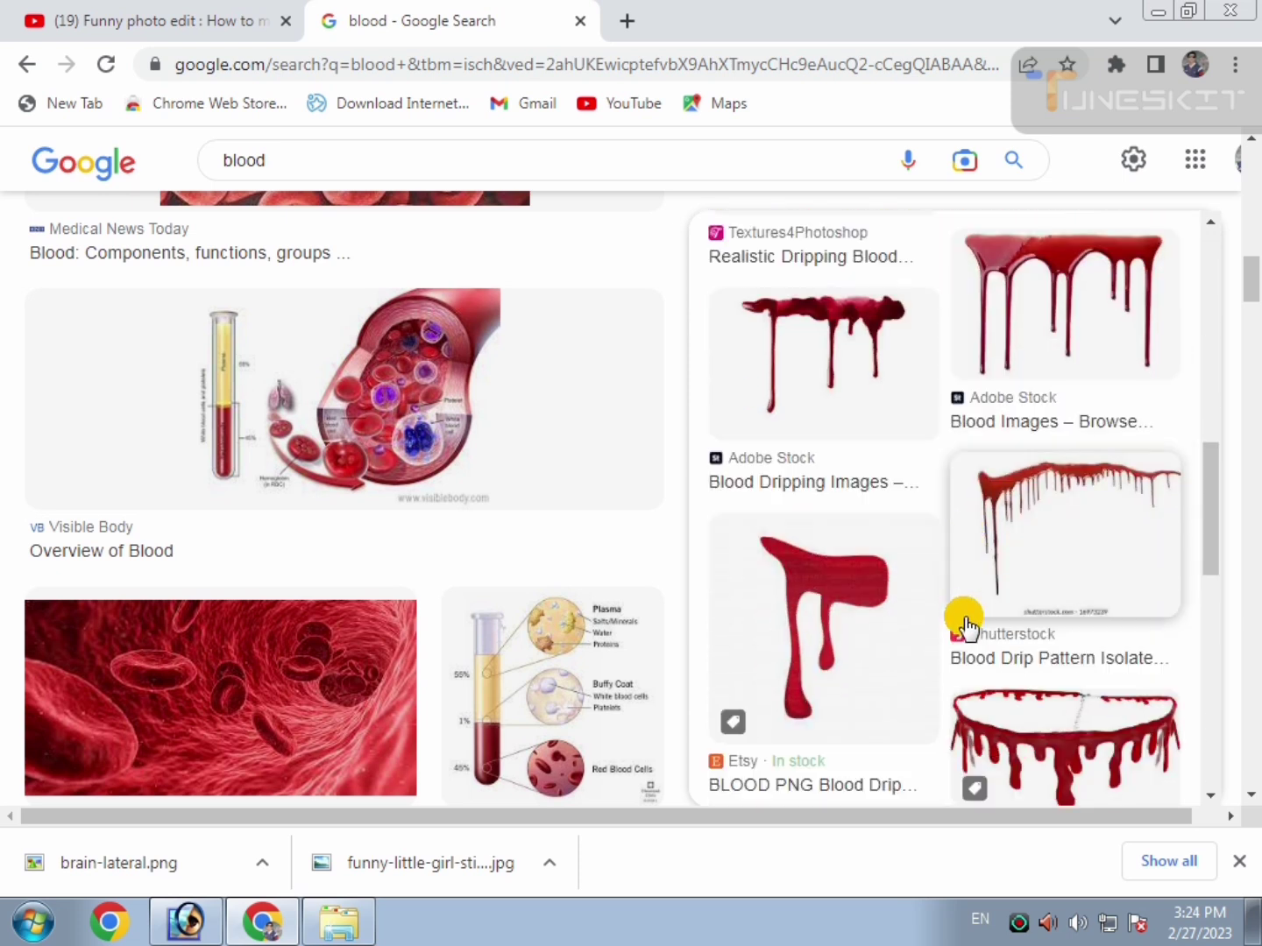
scroll(964, 618, down, 6)
scroll(935, 612, up, 12)
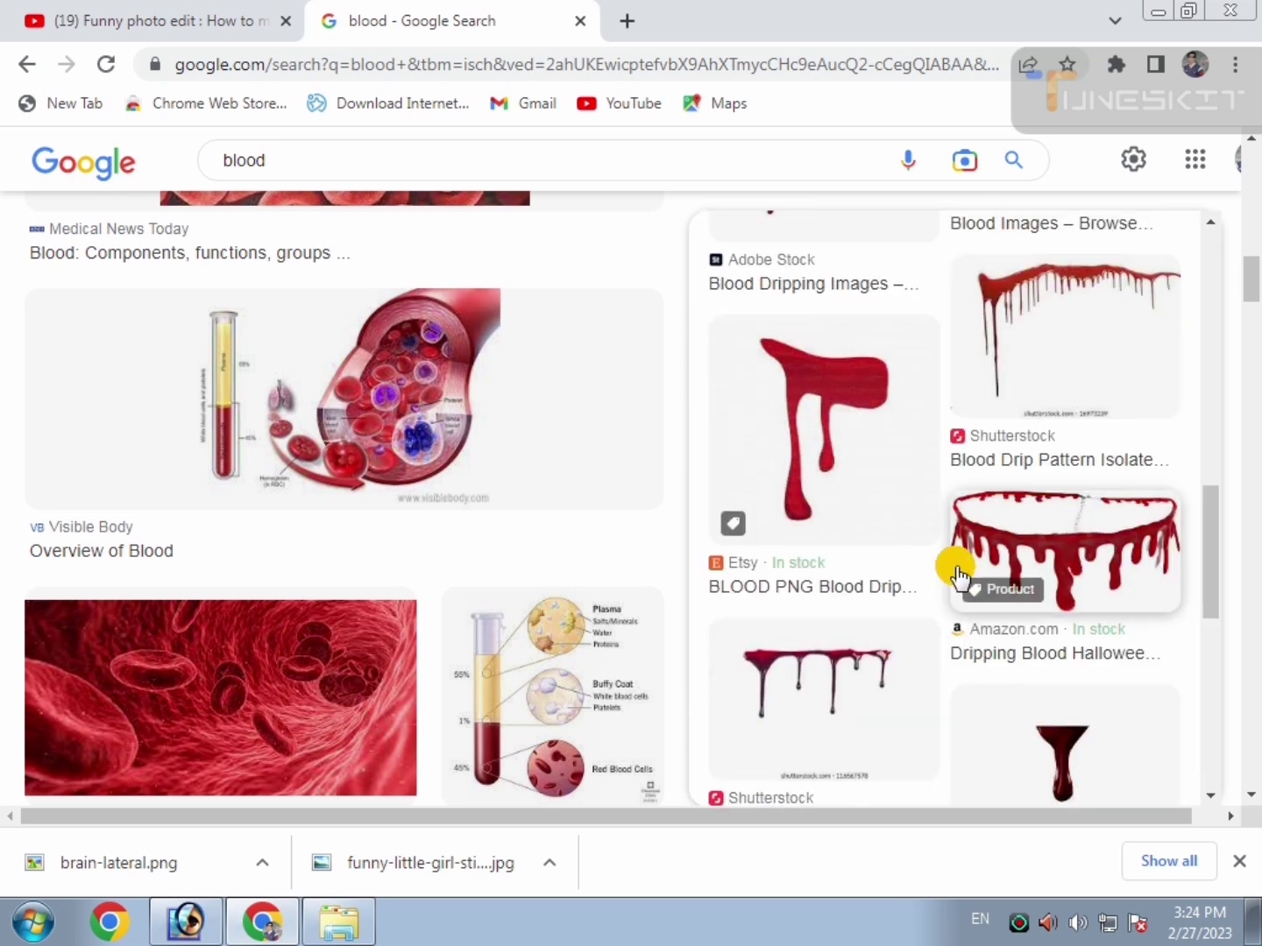
scroll(986, 553, up, 3)
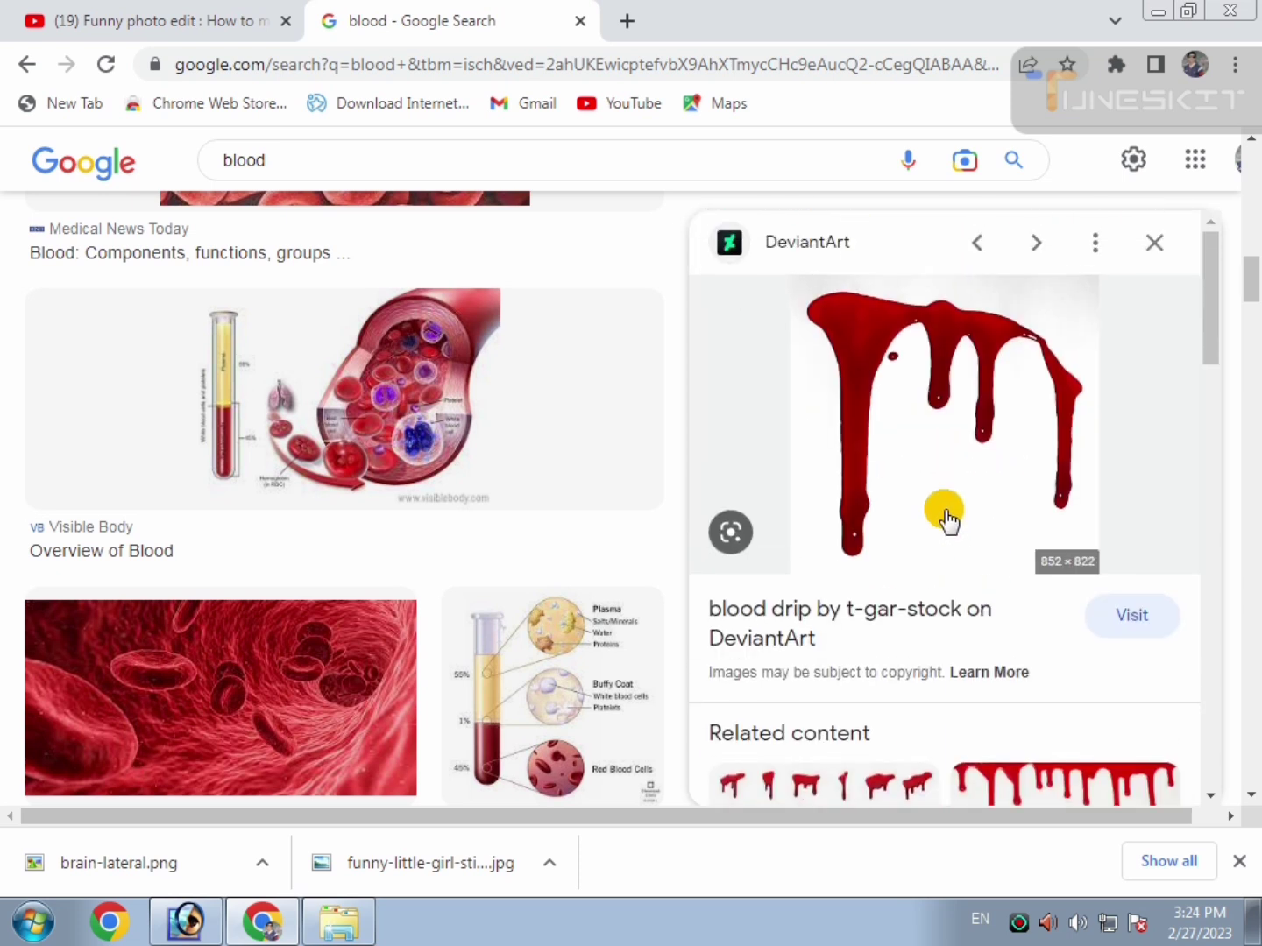
right_click(871, 338)
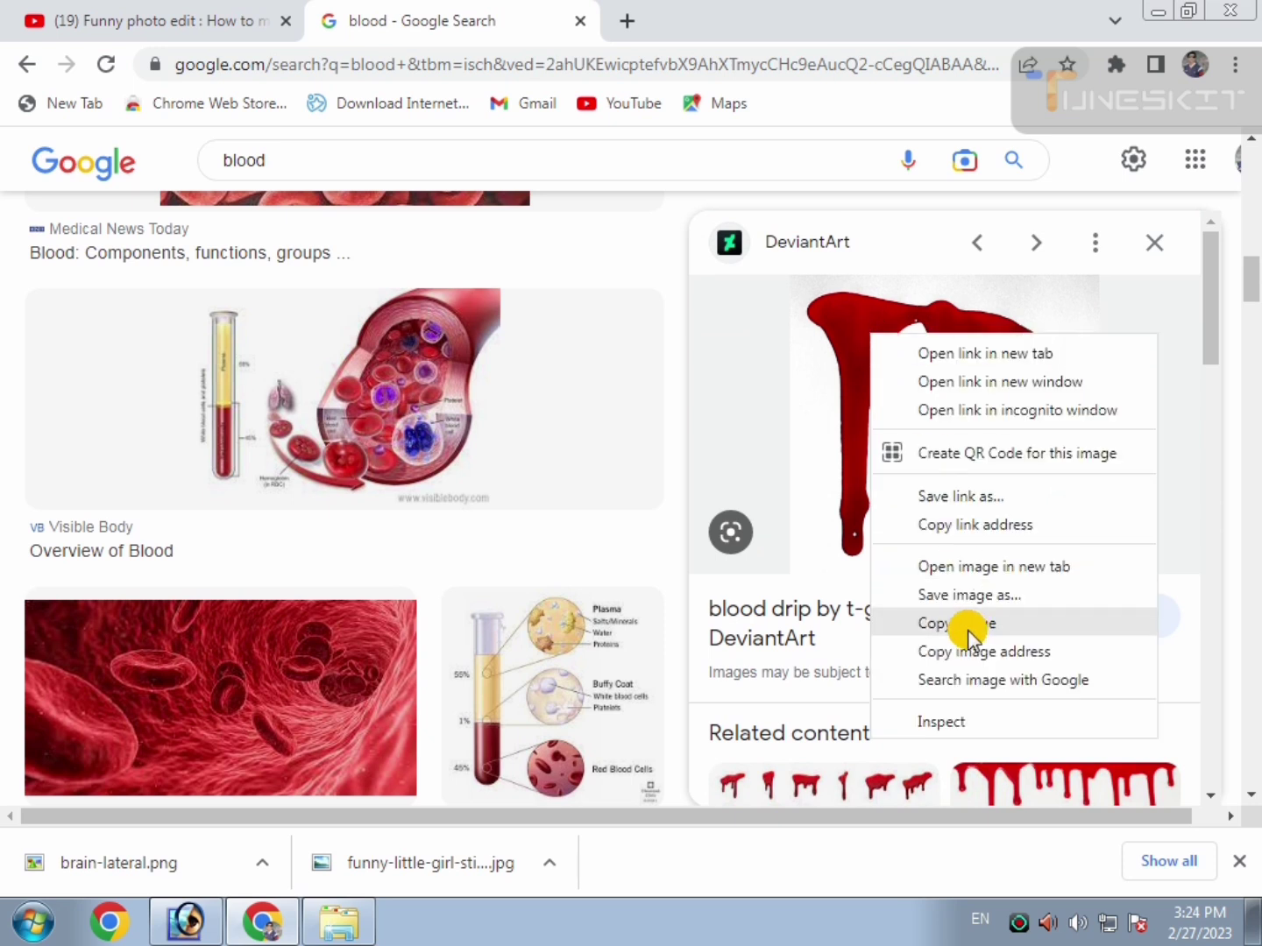
click(967, 624)
Switch to Photoshop, paste the copied blood drip image into bald-man.jpg, scale it to about 22% and place it over the man's temple and ear.
click(185, 922)
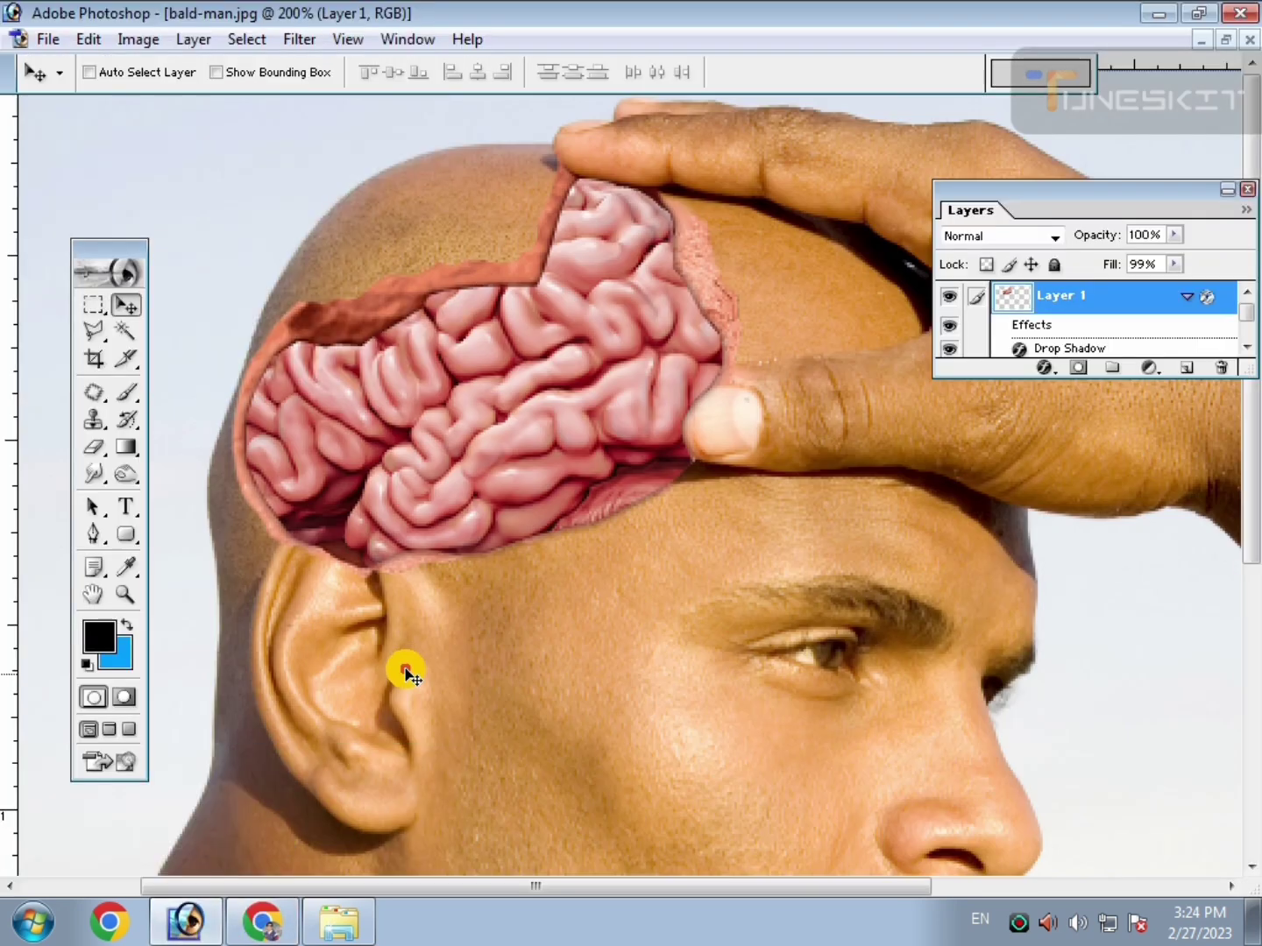
key(ctrl+v)
key(ctrl+t)
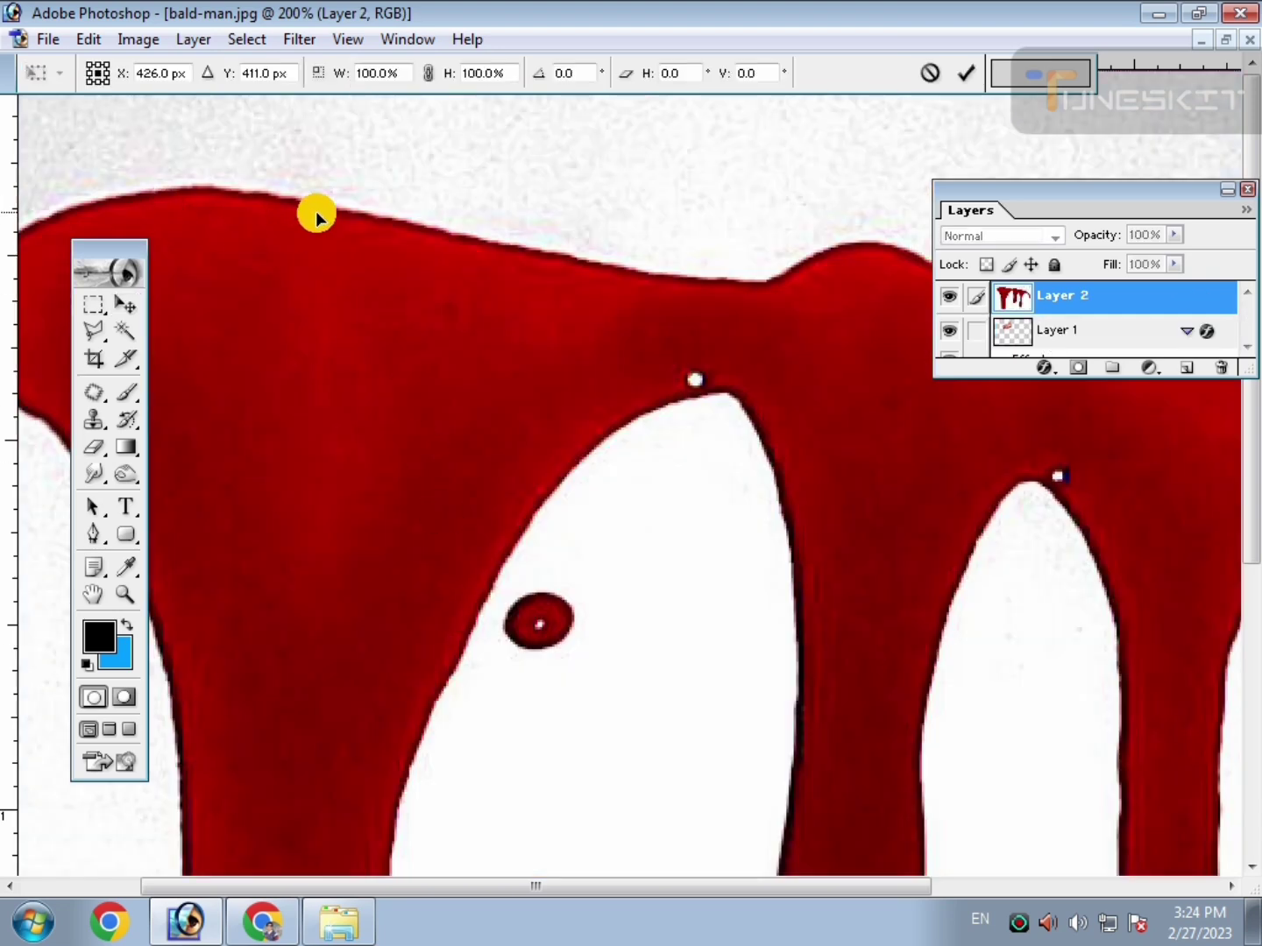
key(ctrl+minus)
key(ctrl+minus)
key(ctrl+minus)
drag(407, 330, 562, 509)
drag(653, 563, 594, 473)
drag(529, 426, 575, 426)
key(ctrl+plus)
key(ctrl+plus)
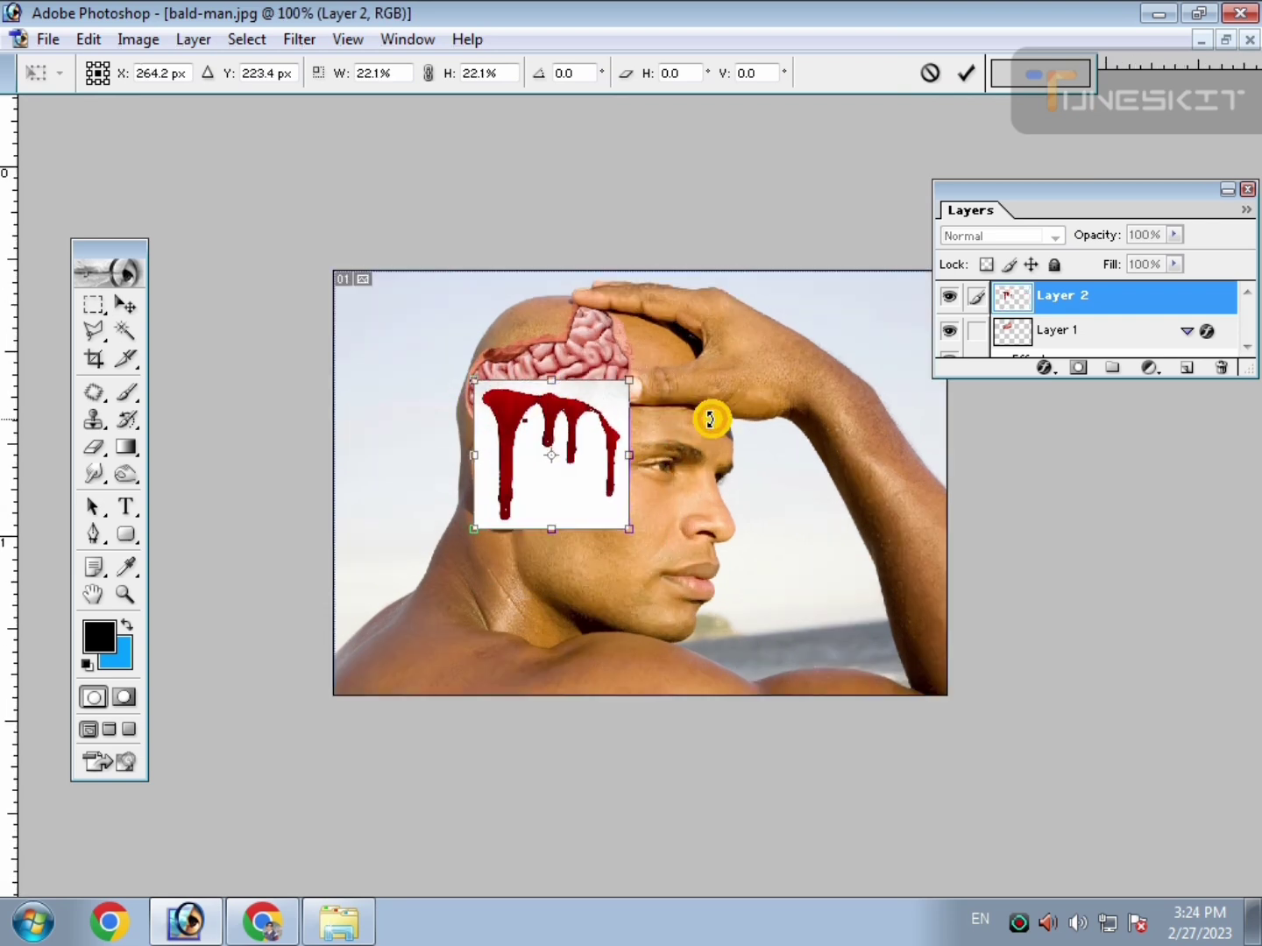
Flip the blood image horizontally, shrink it to about 19.6% height, move it onto the brain's lower edge, and apply the transform.
right_click(460, 315)
click(604, 605)
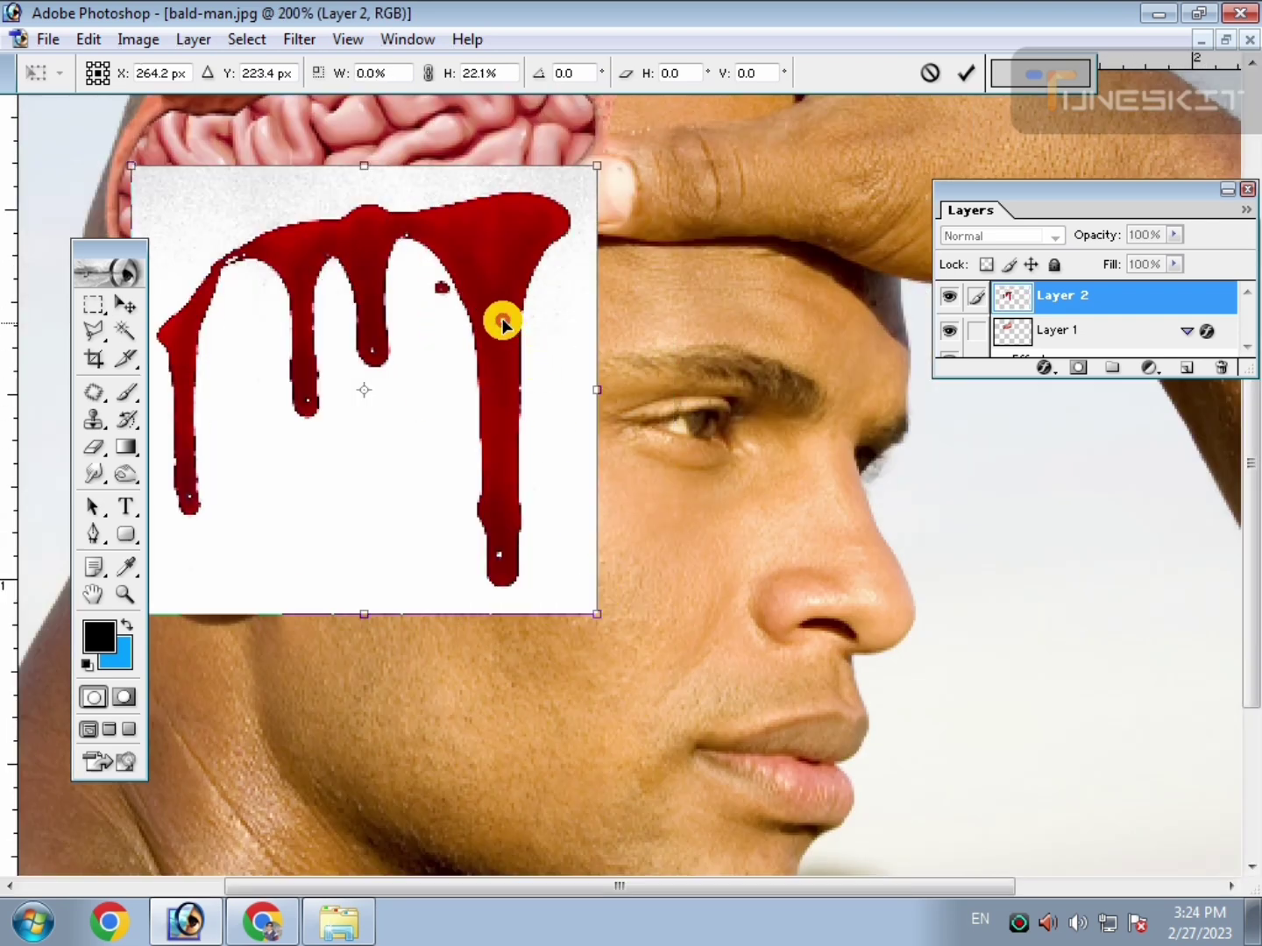
drag(600, 165, 580, 198)
drag(504, 245, 509, 210)
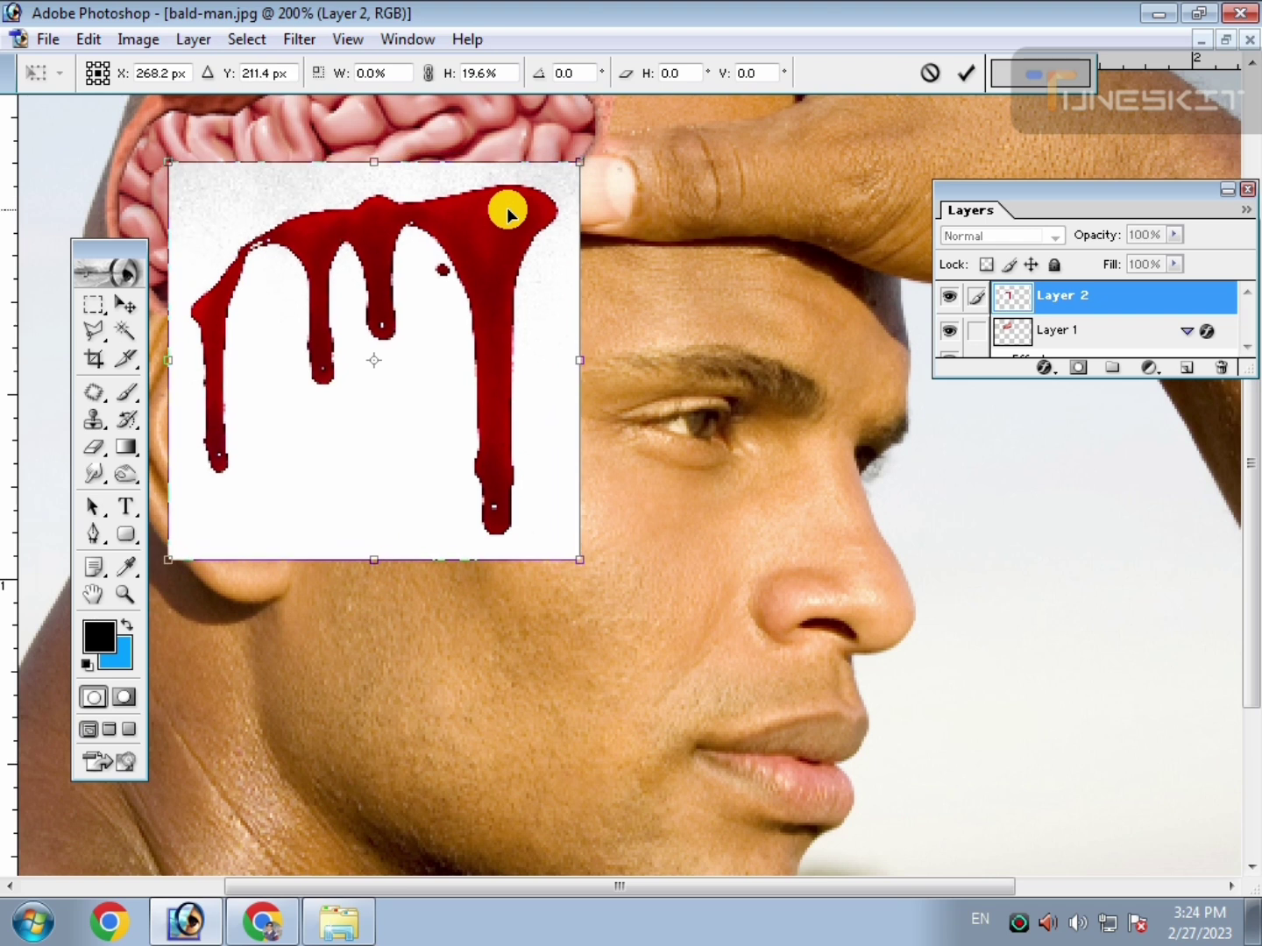
key(Return)
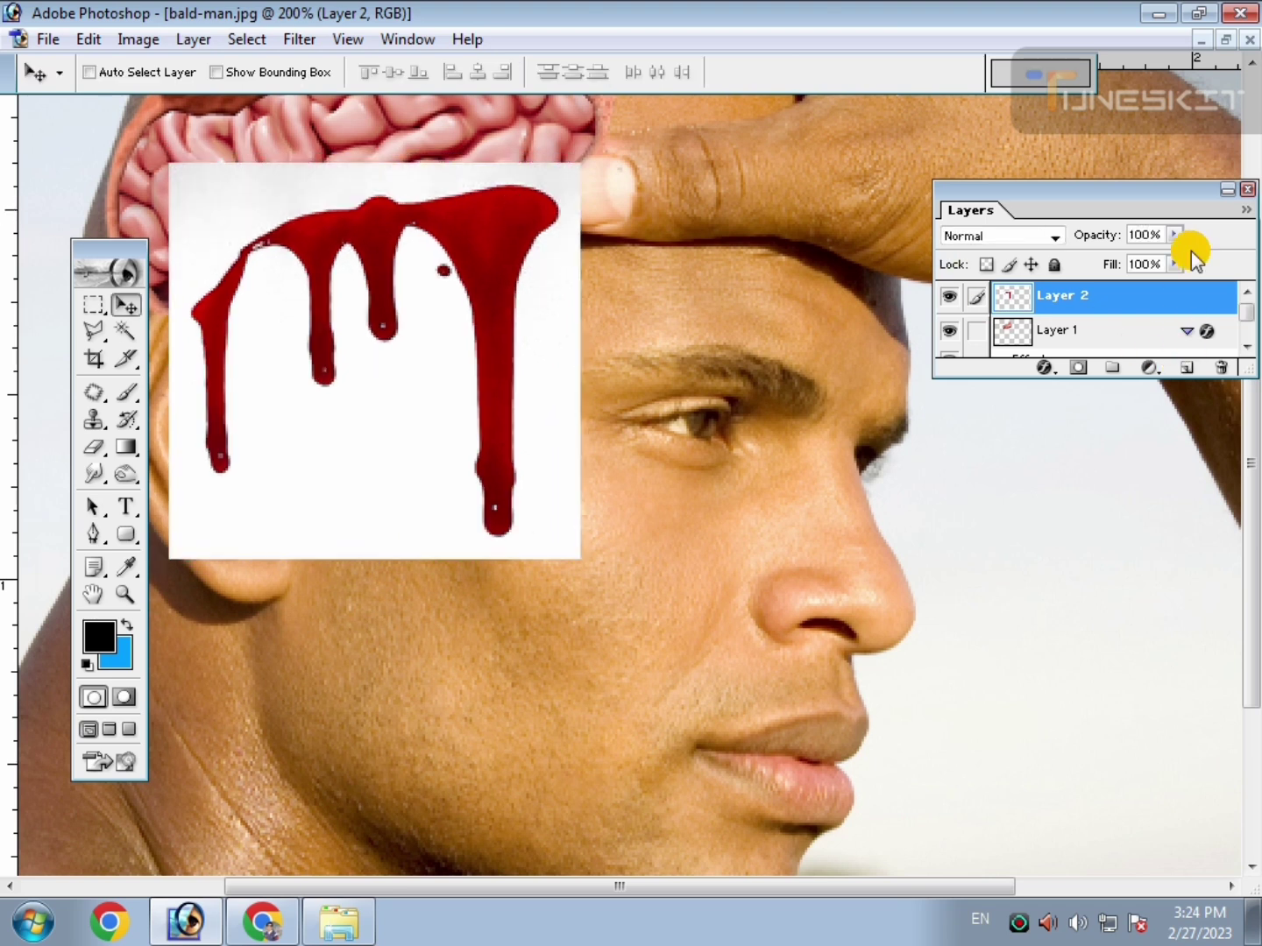
Select the blood image's white background with the Magic Wand, feather the selection, delete the background, and deselect.
click(133, 332)
click(355, 437)
key(ctrl+alt+d)
key(Return)
key(Delete)
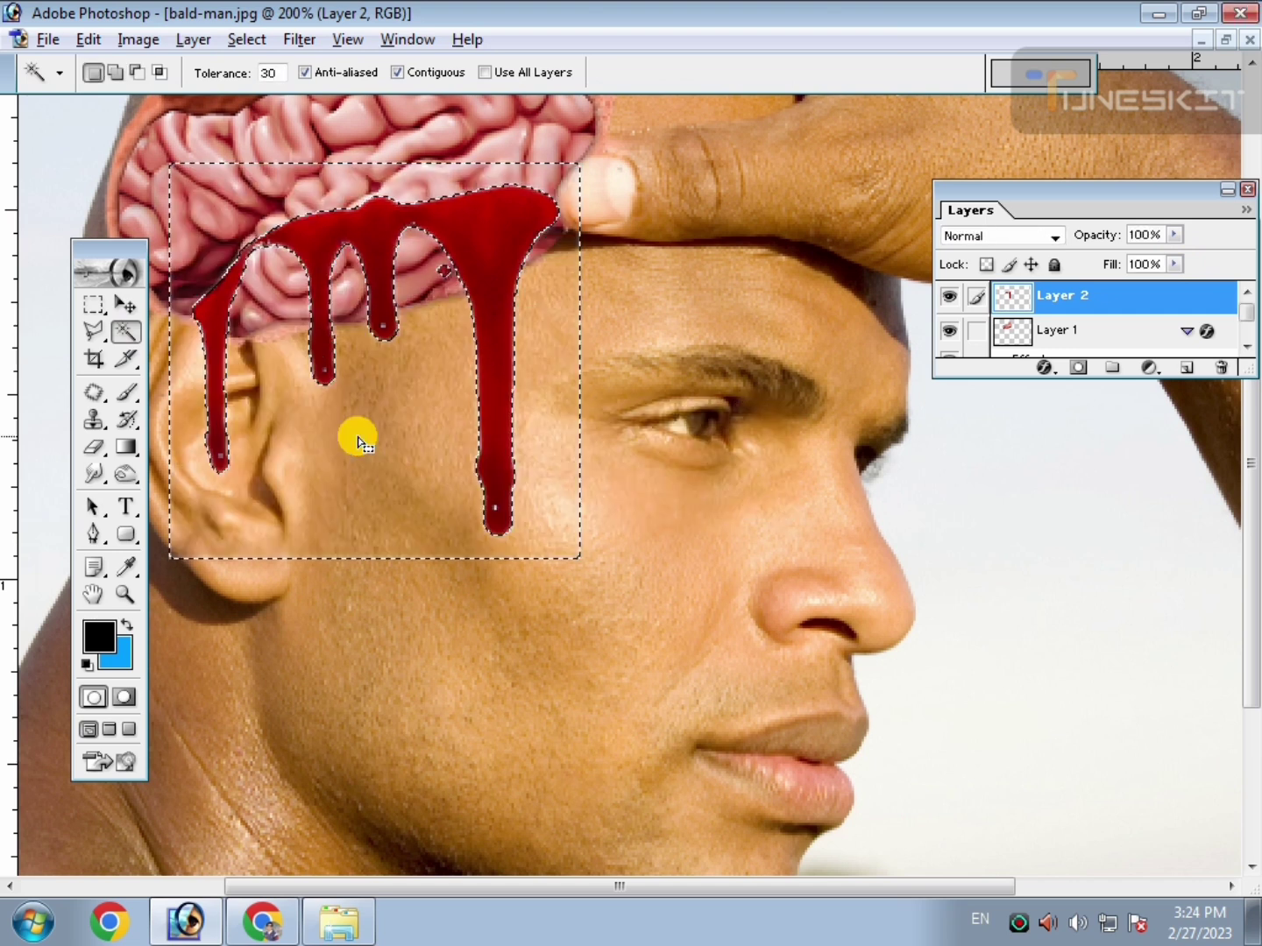
key(ctrl+d)
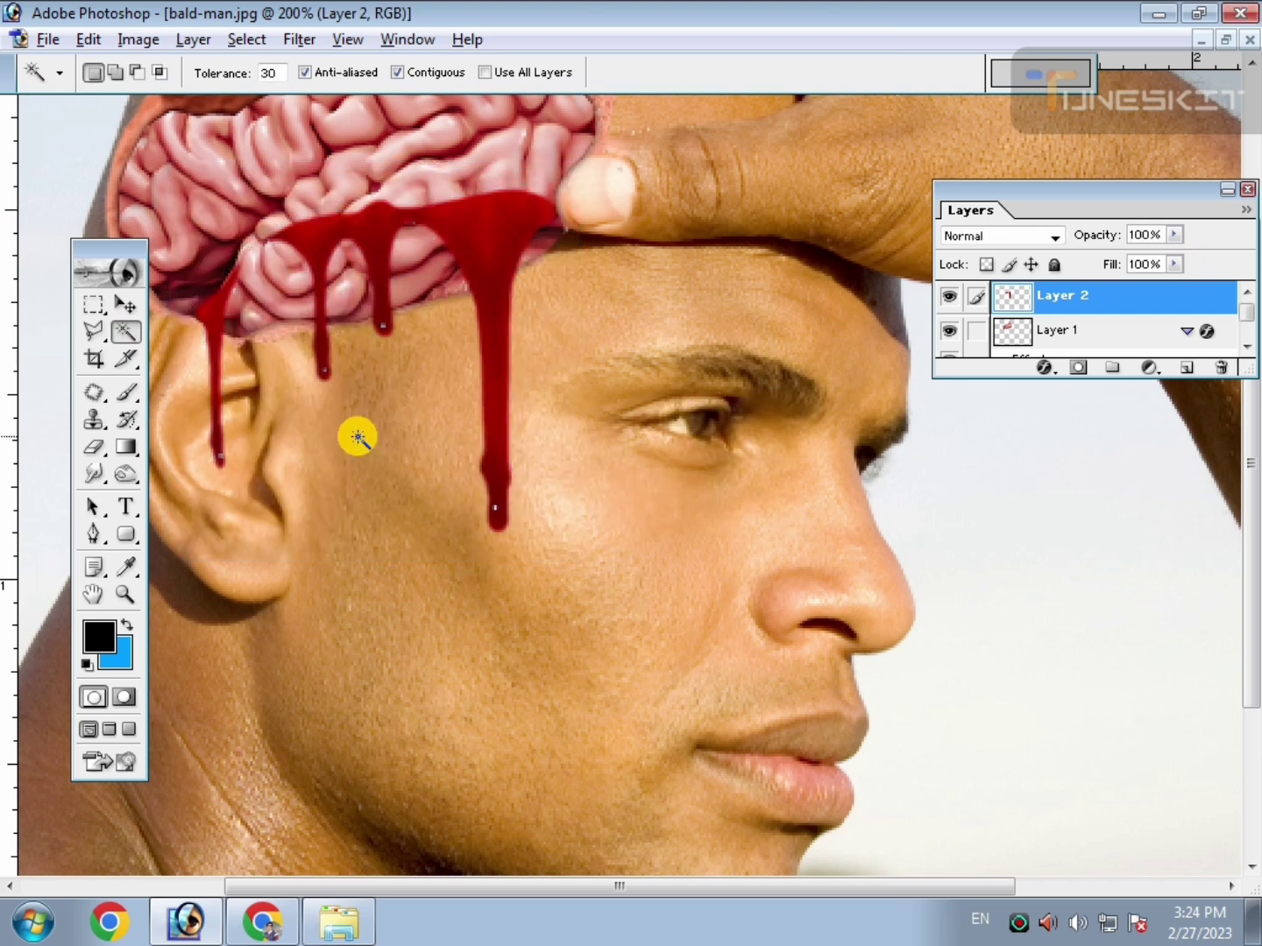
Move the blood drips down to the lower edge of the skull opening and rotate them about -3.4°.
click(125, 304)
drag(337, 240, 338, 306)
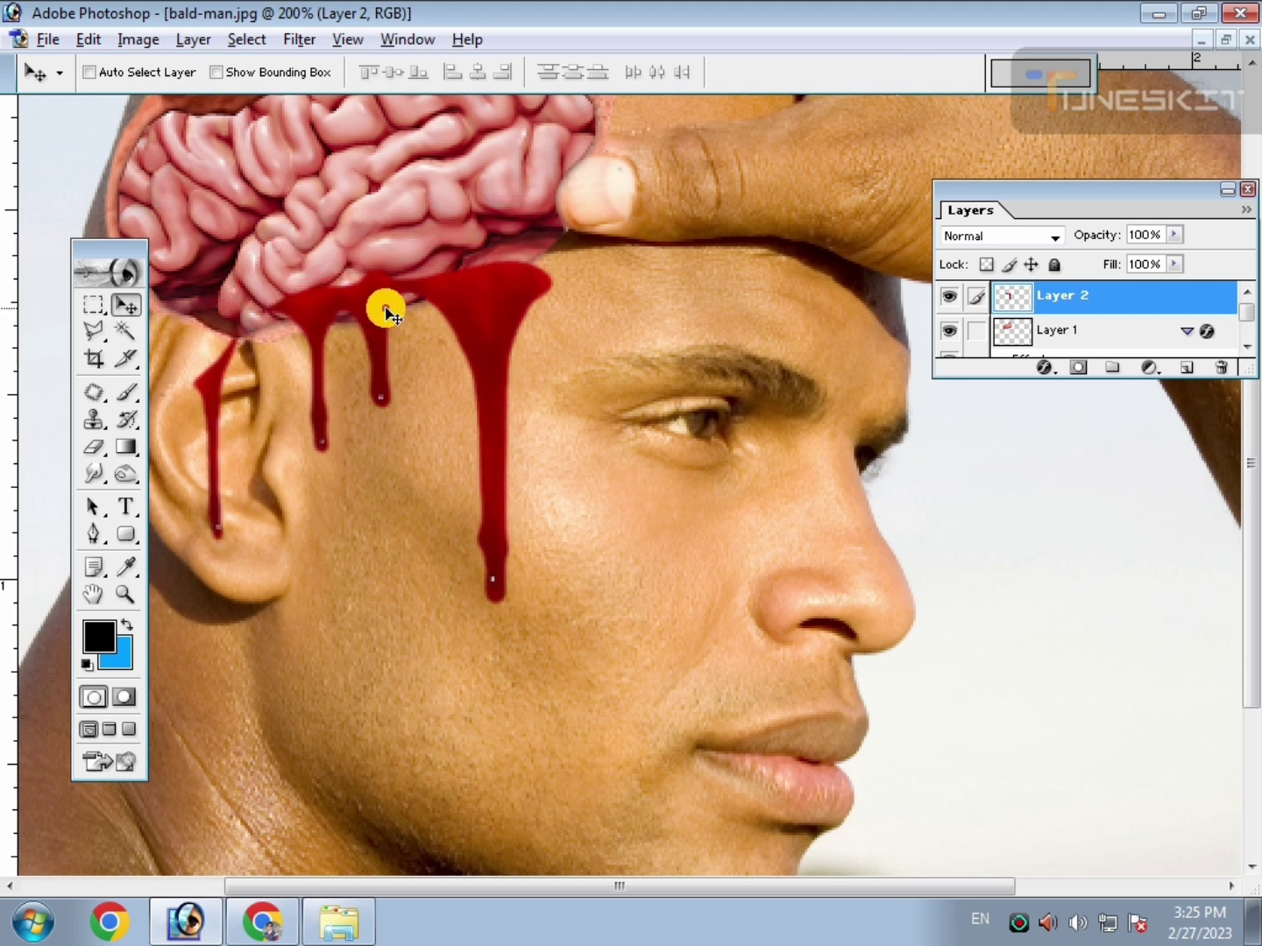
key(ctrl+t)
drag(569, 253, 592, 210)
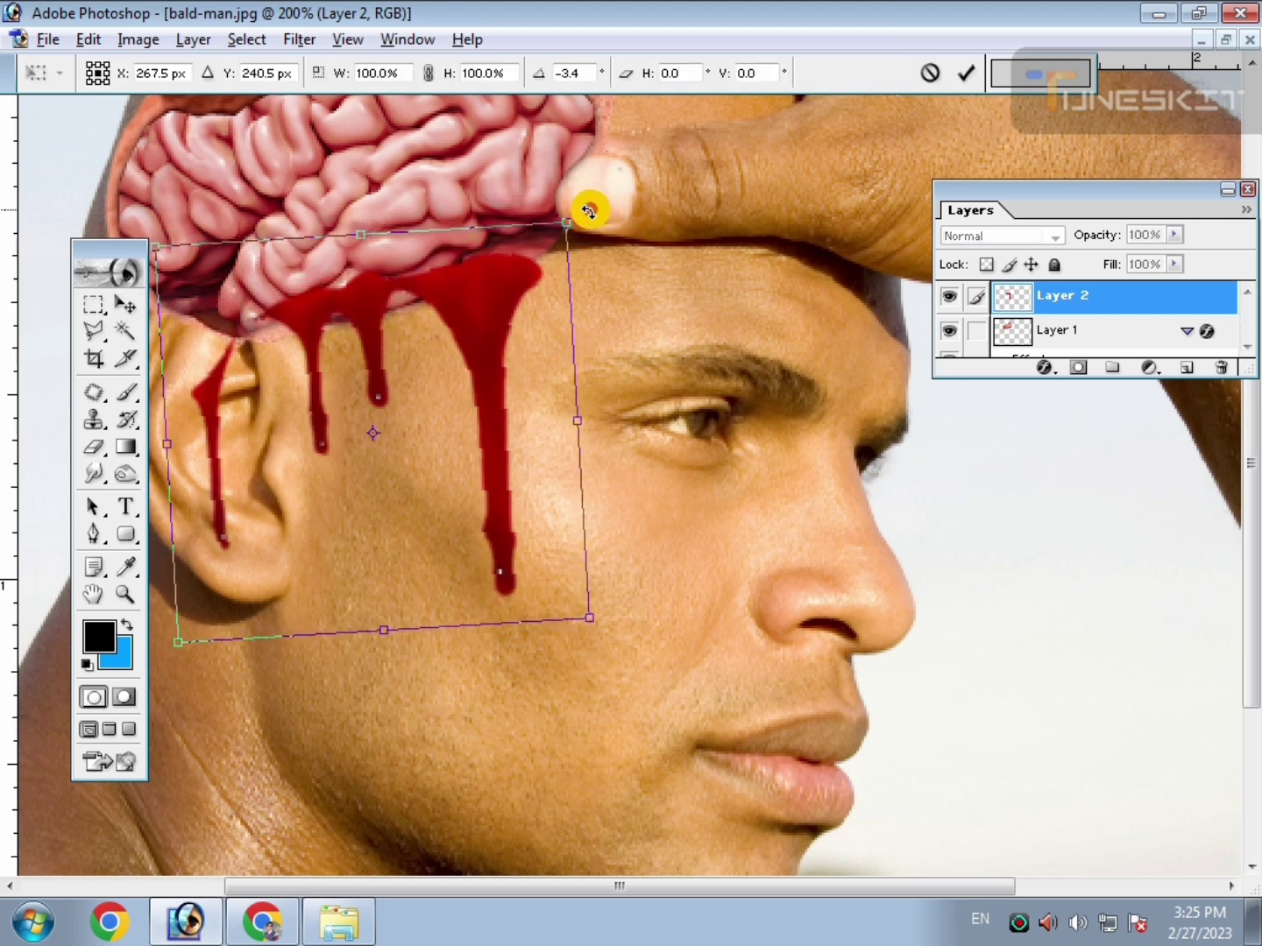
key(Return)
Raise the midpoint of the Red channel curve on the blood layer with Curves to brighten the red.
key(ctrl+m)
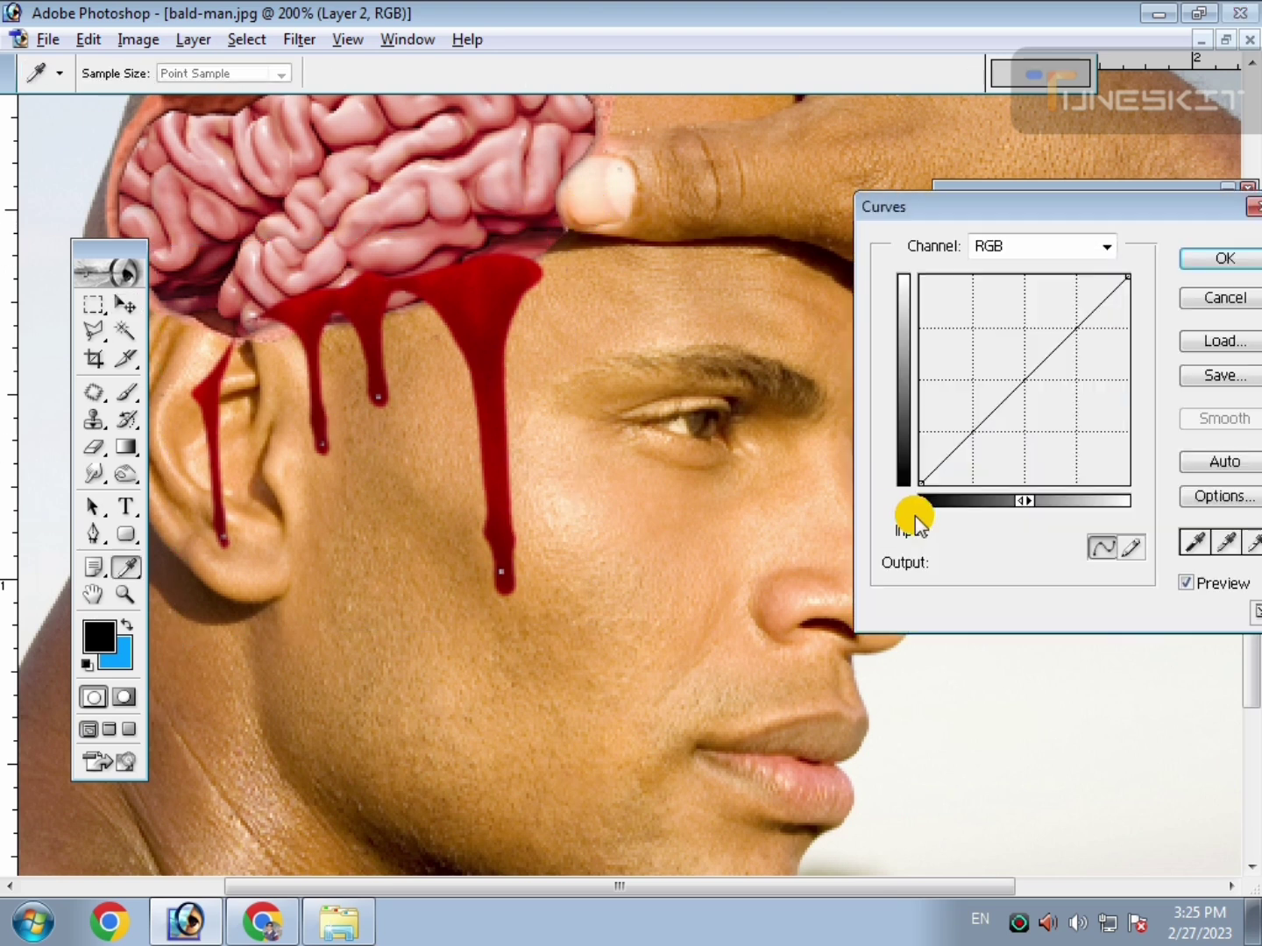
click(1000, 246)
click(1010, 289)
drag(1024, 380, 1011, 353)
click(1224, 258)
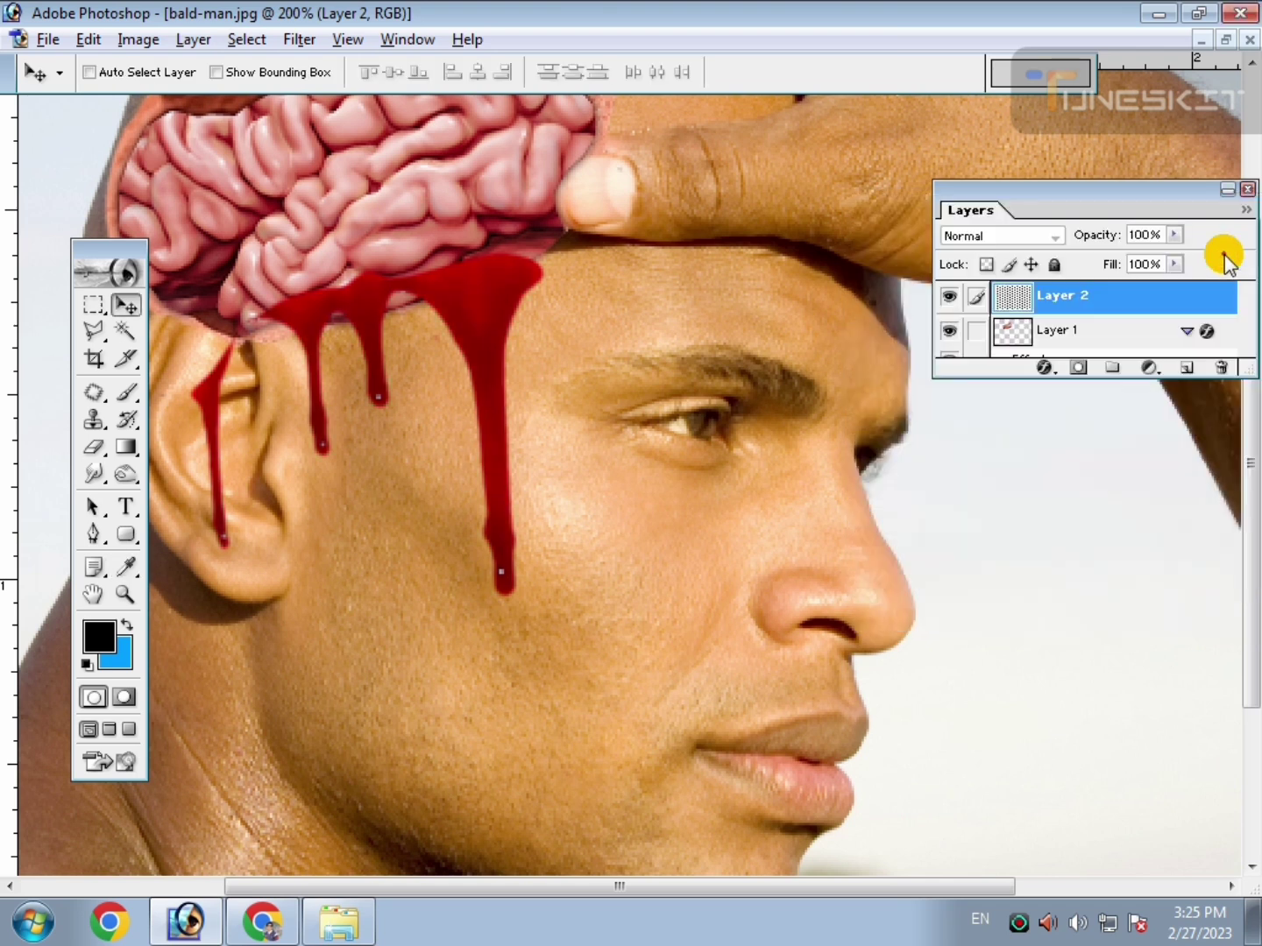
Nudge the blood layer a few pixels left and slightly down beneath the brain.
key(ctrl+minus)
key(ctrl+minus)
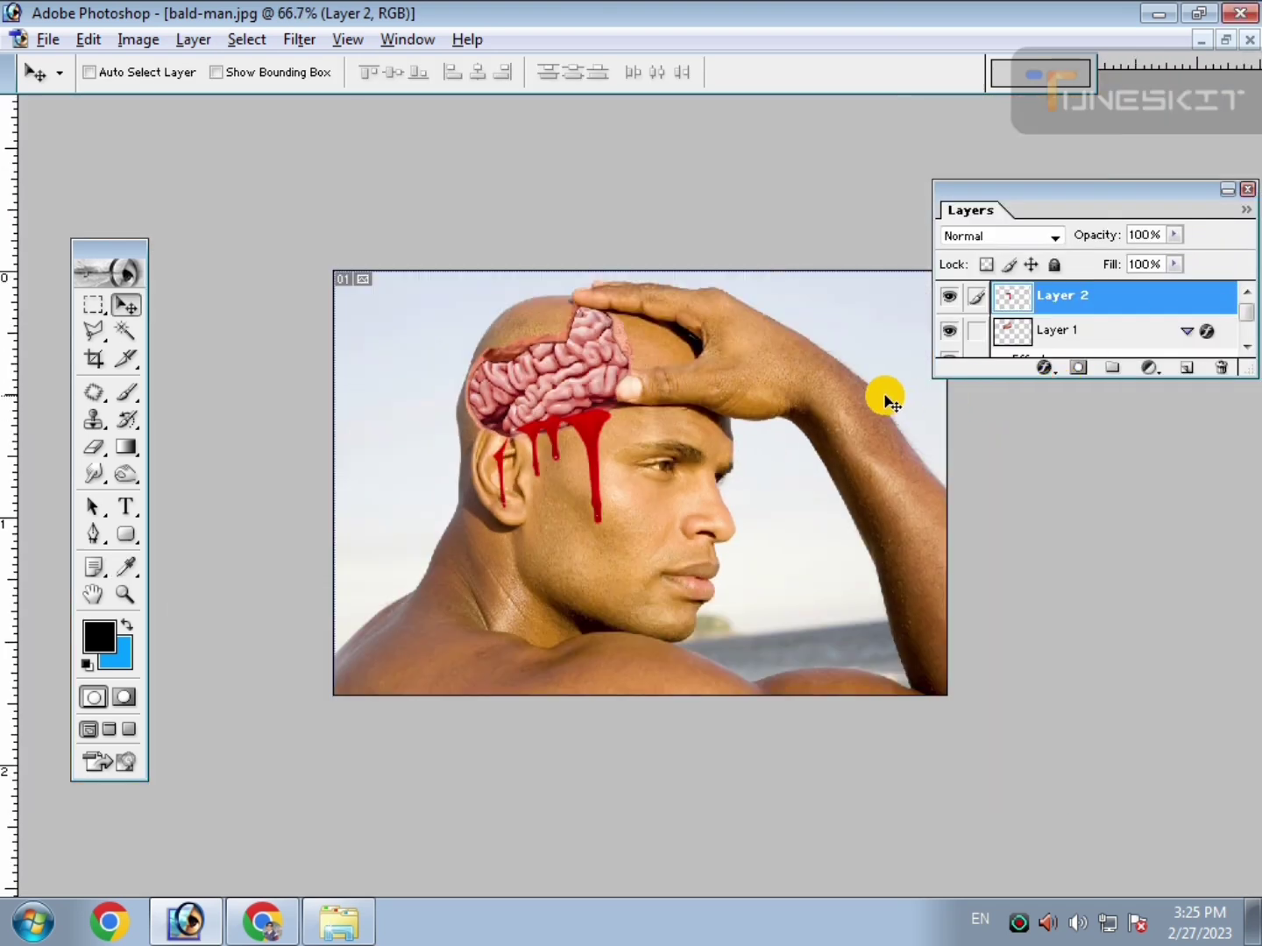
key(ctrl+plus)
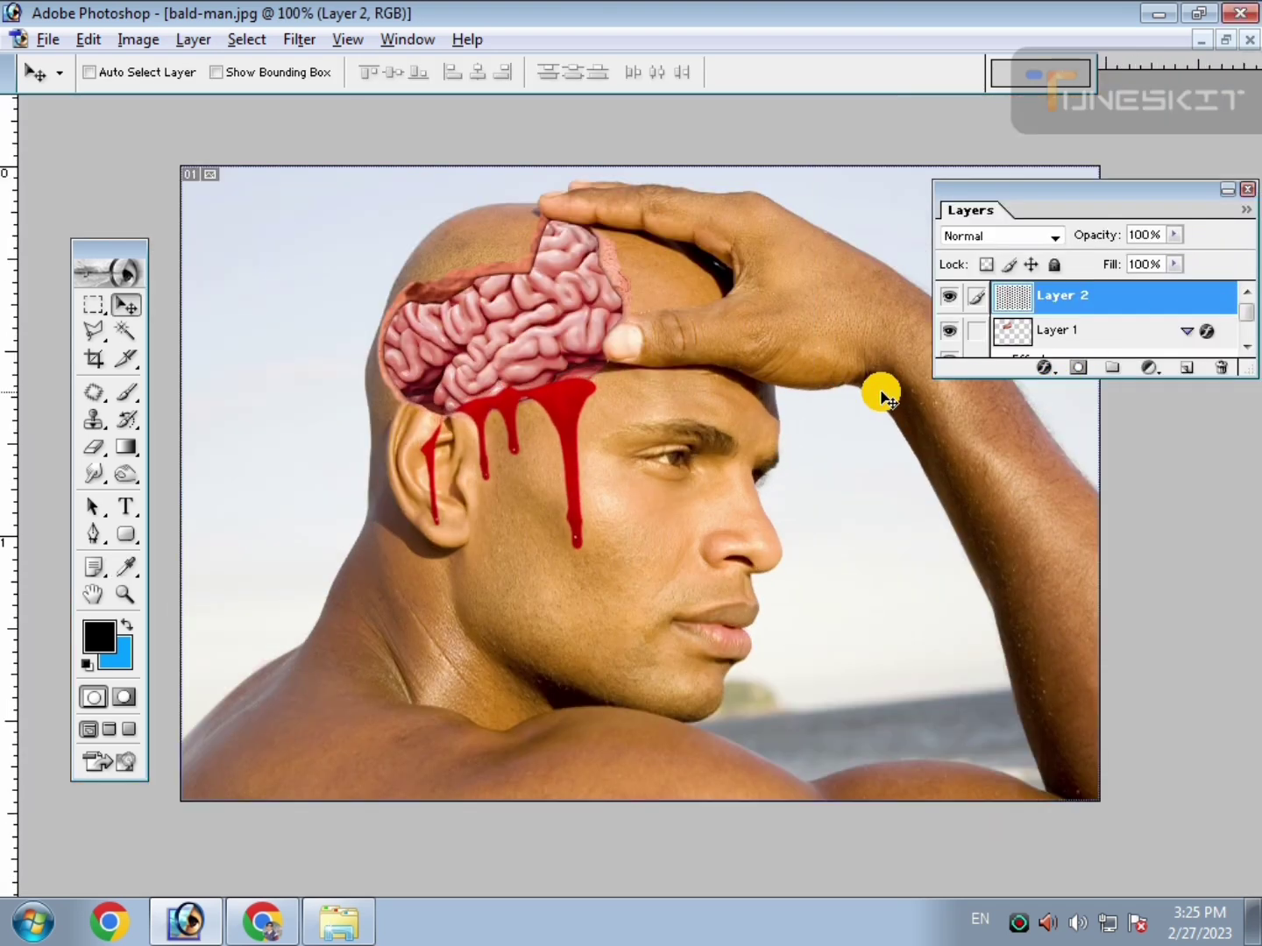
key(Down)
key(Left)
key(Left)
key(Left)
key(Left)
key(Left)
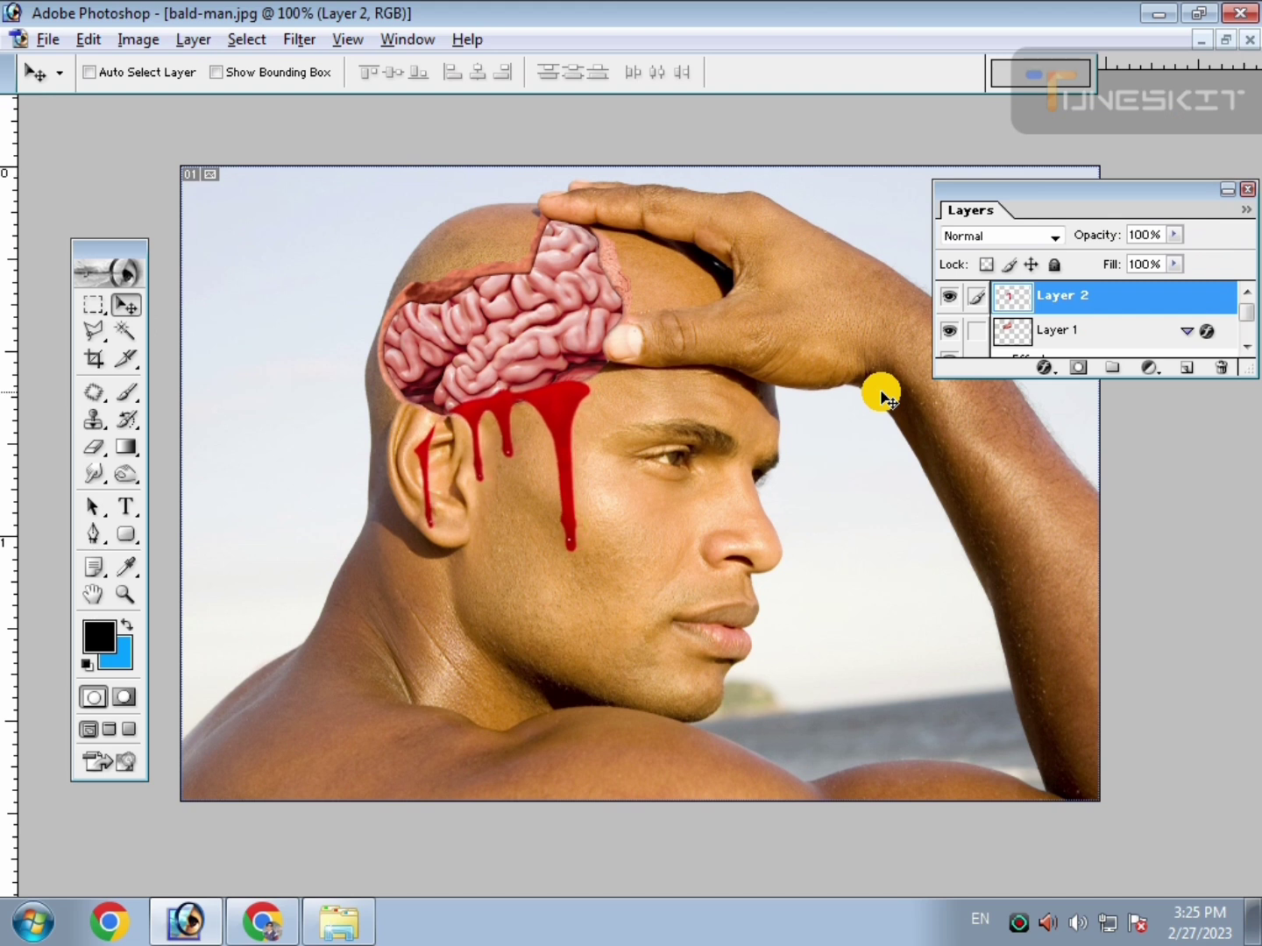
Lower the blood layer's fill to 18%, outline the blood overlapping the brain with the Polygonal Lasso, and delete it.
key(ctrl+plus)
key(ctrl+plus)
key(ctrl+plus)
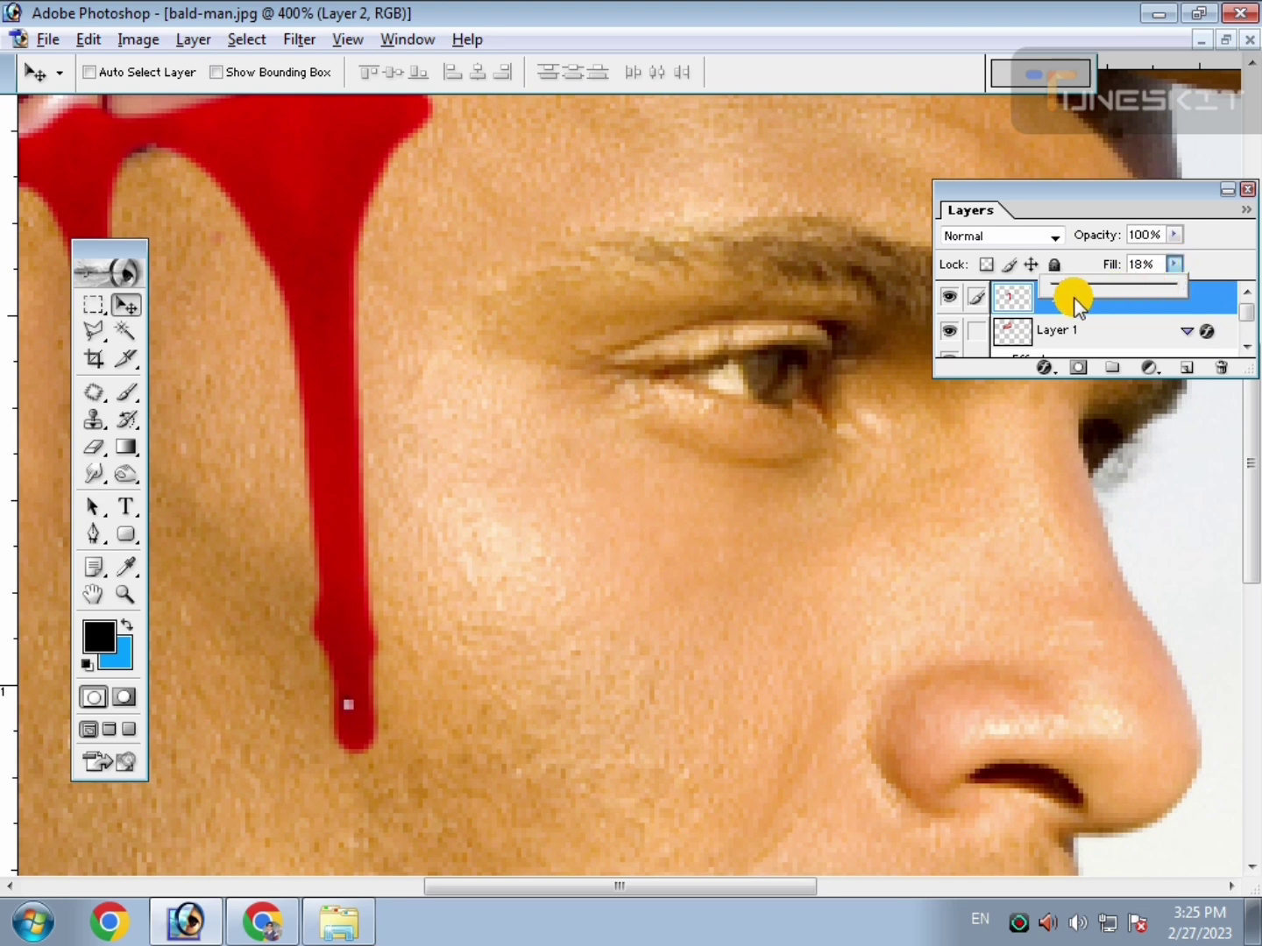
drag(205, 174, 631, 513)
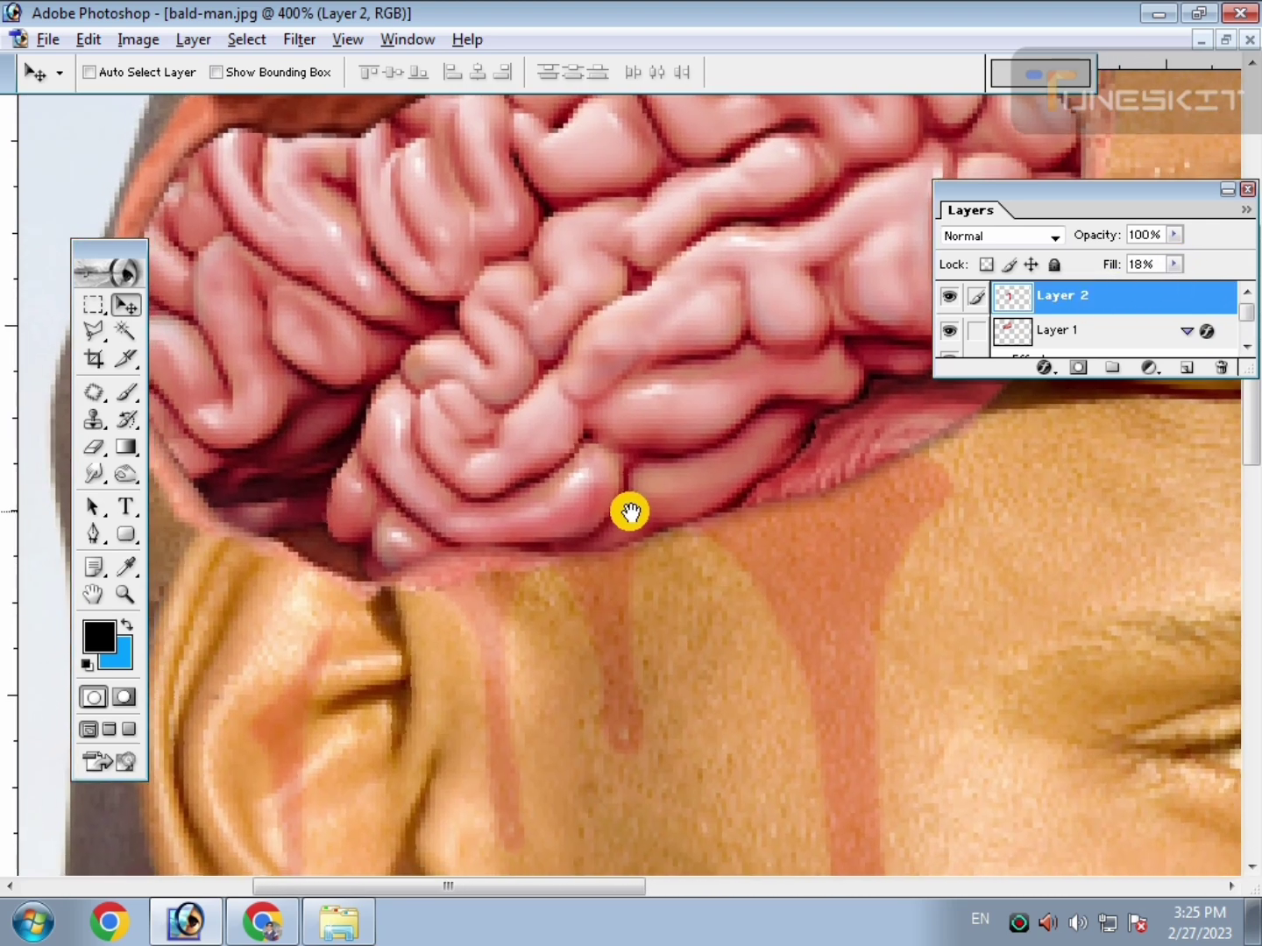
click(94, 332)
click(293, 481)
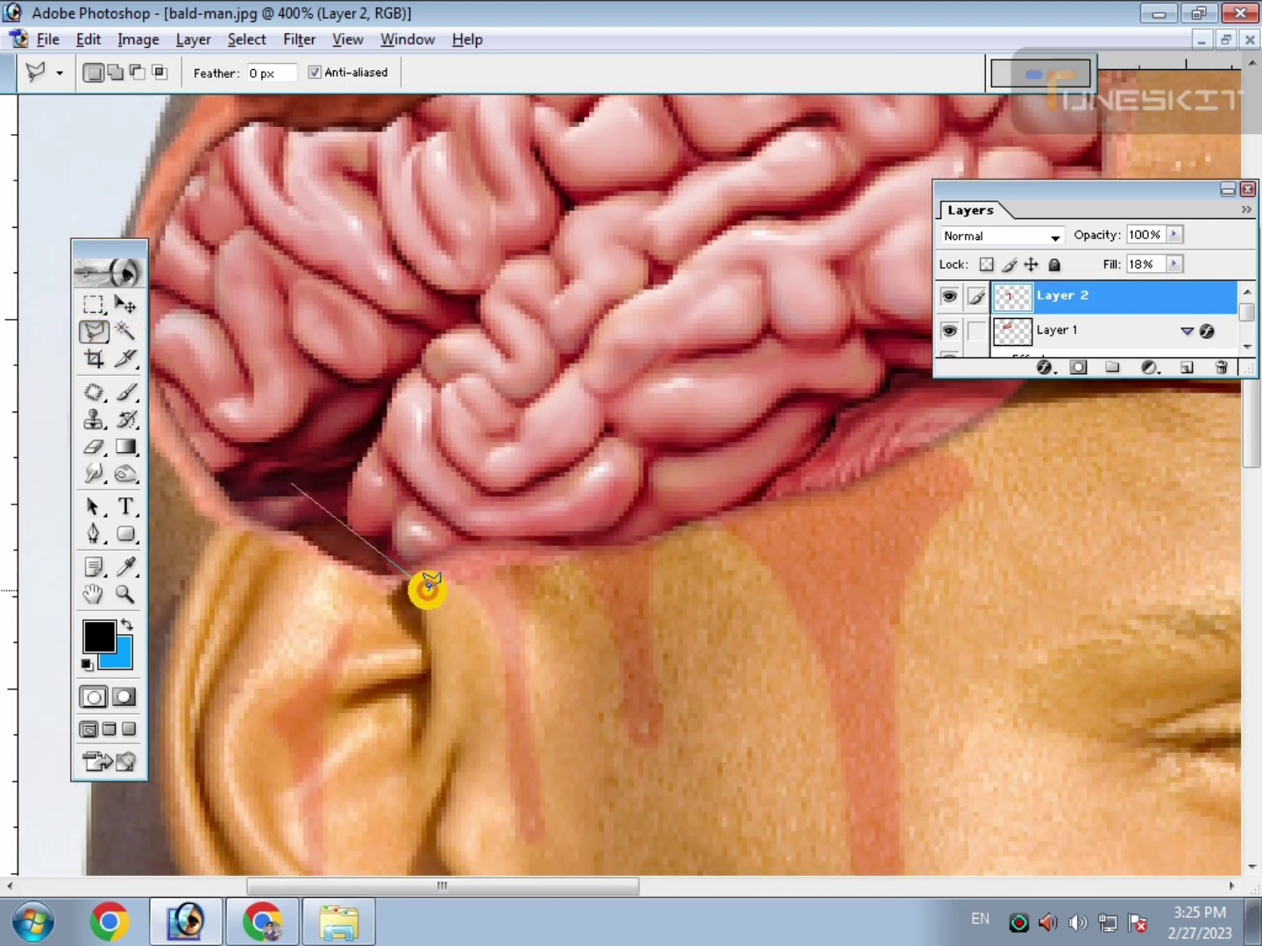
click(508, 568)
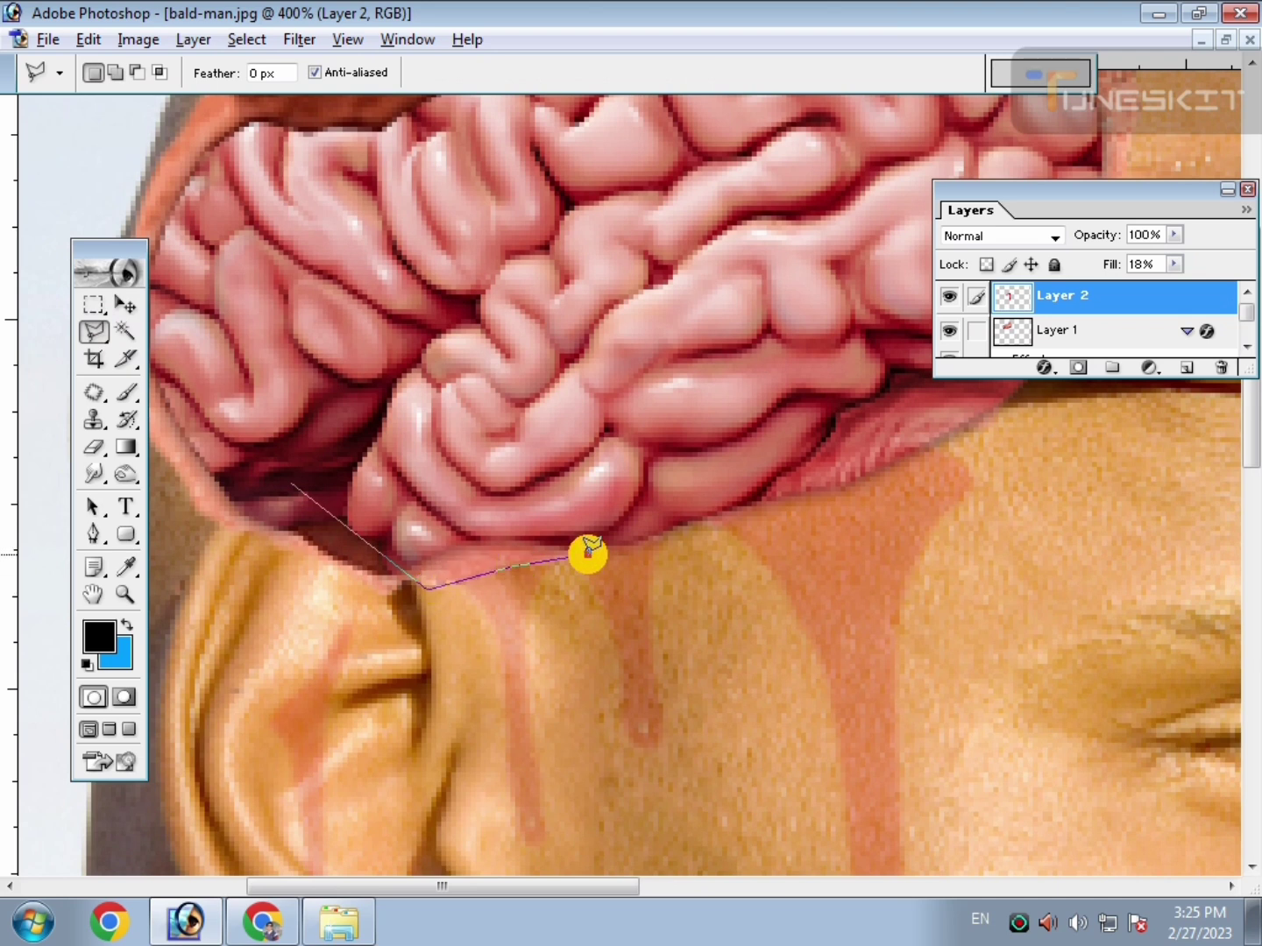
click(589, 549)
click(768, 505)
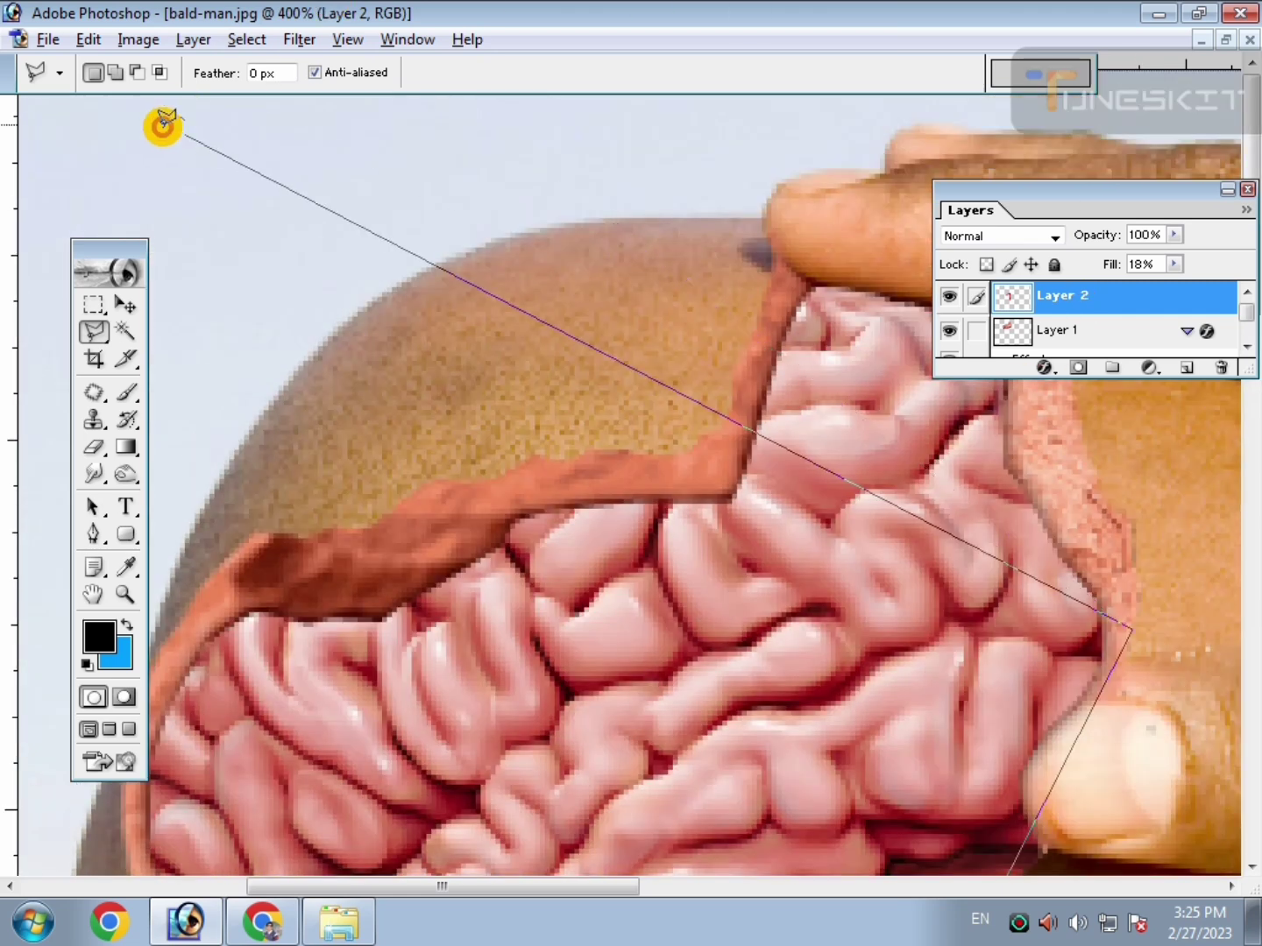
double_click(163, 133)
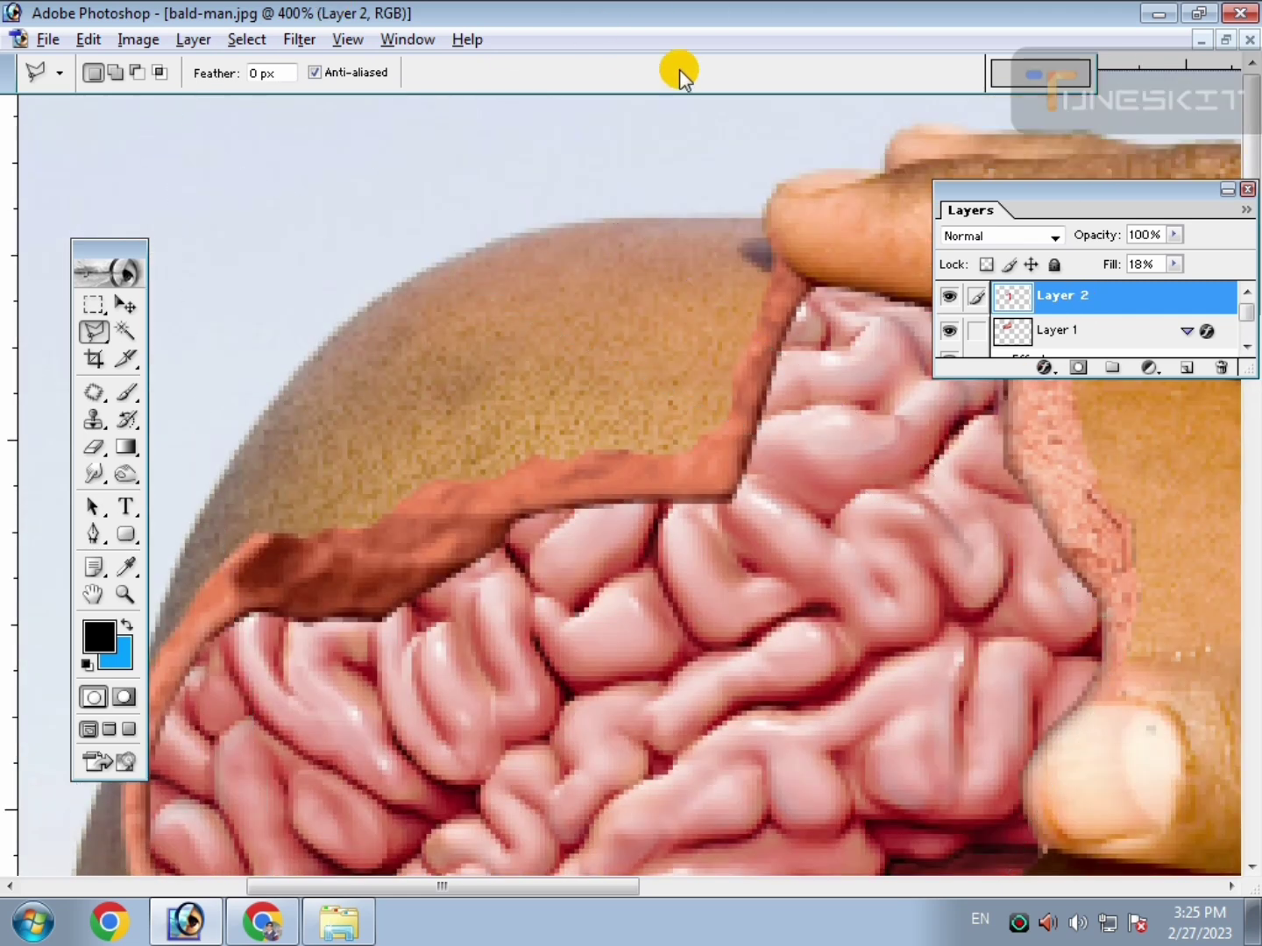
Restore the blood layer's fill to 100%.
key(ctrl+minus)
key(ctrl+minus)
click(1174, 235)
click(1177, 256)
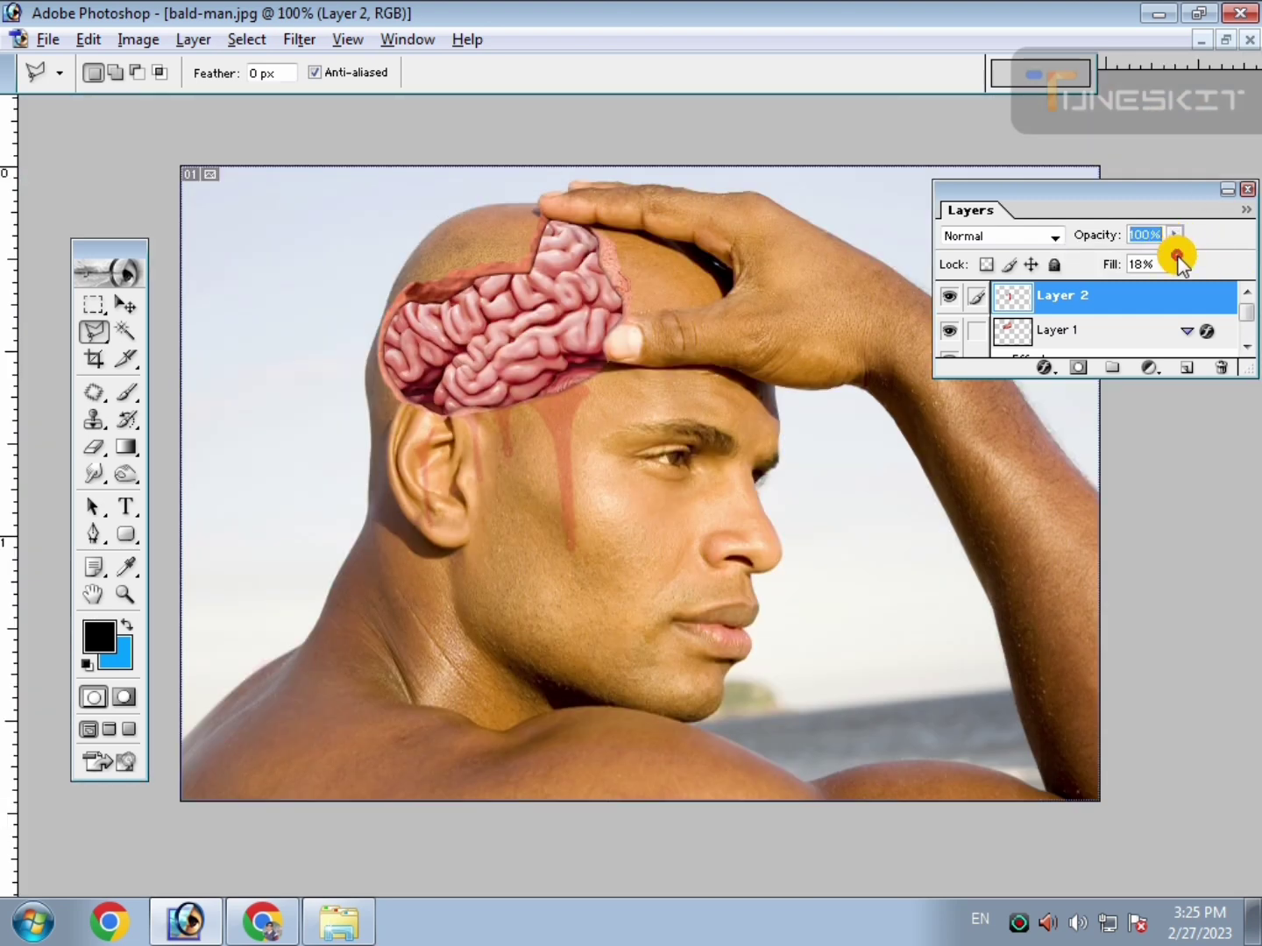
drag(1170, 279, 1248, 297)
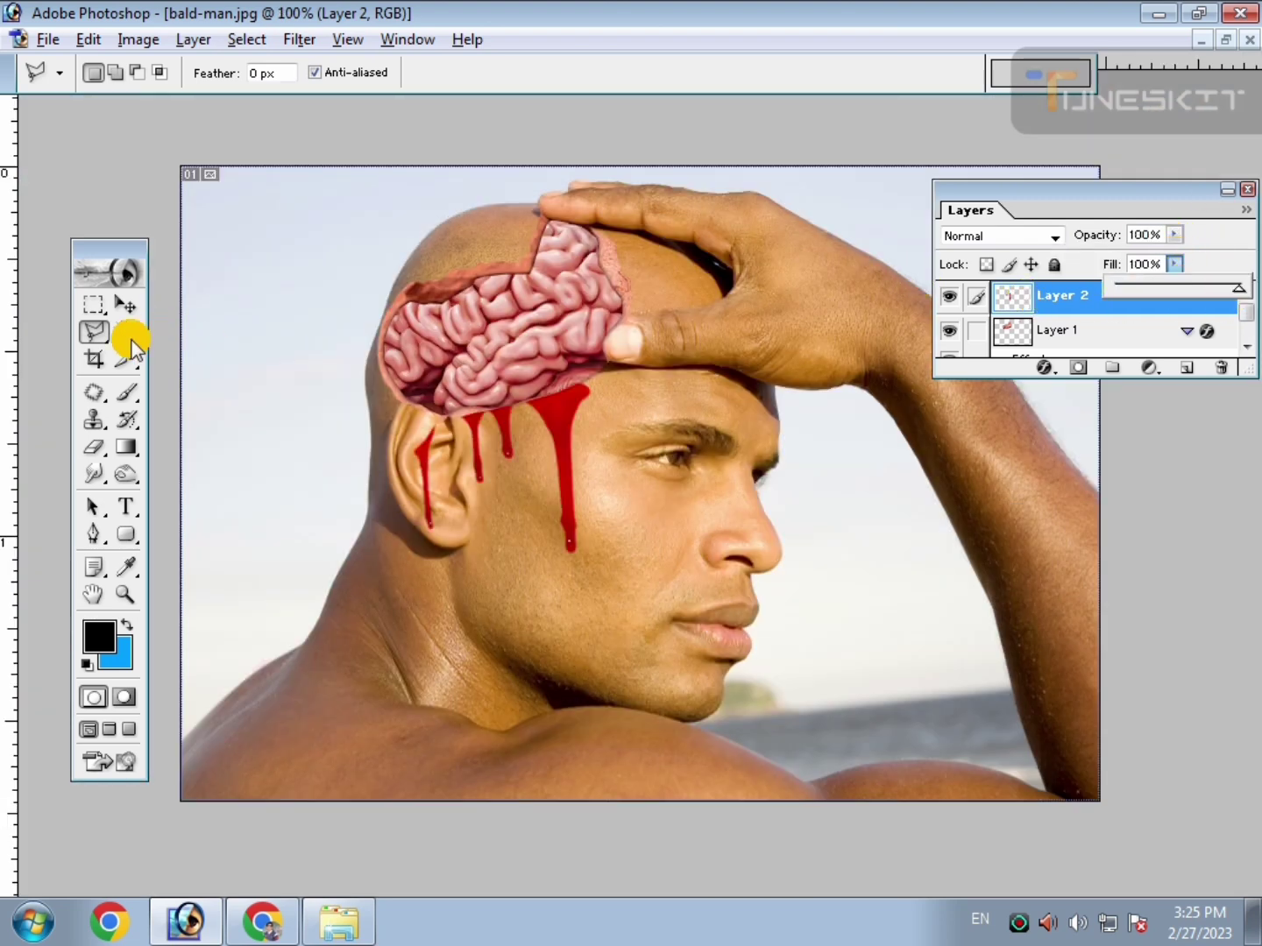
Nudge the blood drips slightly upward against the lower edge of the brain opening with the Move tool.
key(v)
key(ctrl+plus)
key(ctrl+plus)
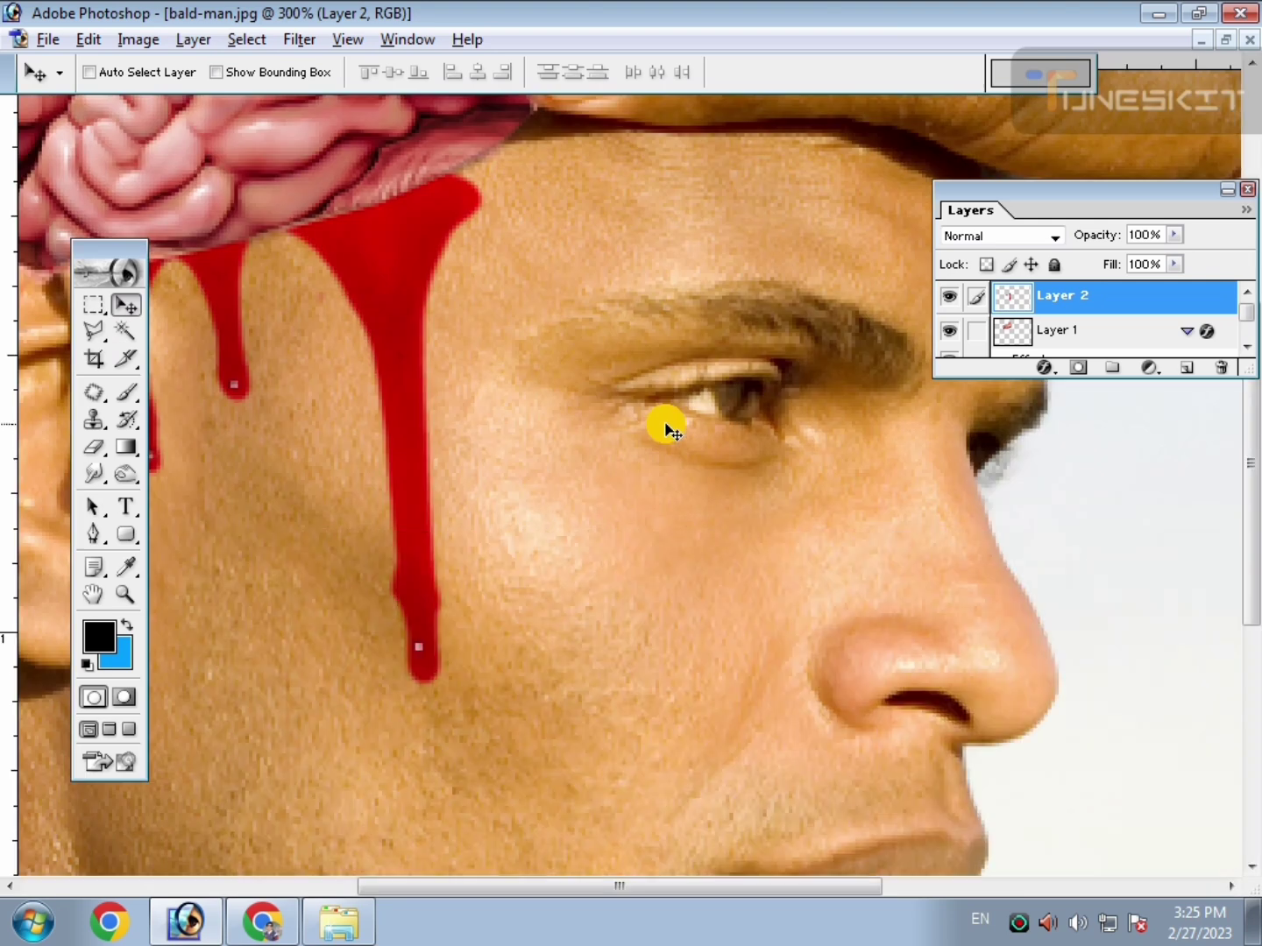
key(ctrl+minus)
key(ctrl+minus)
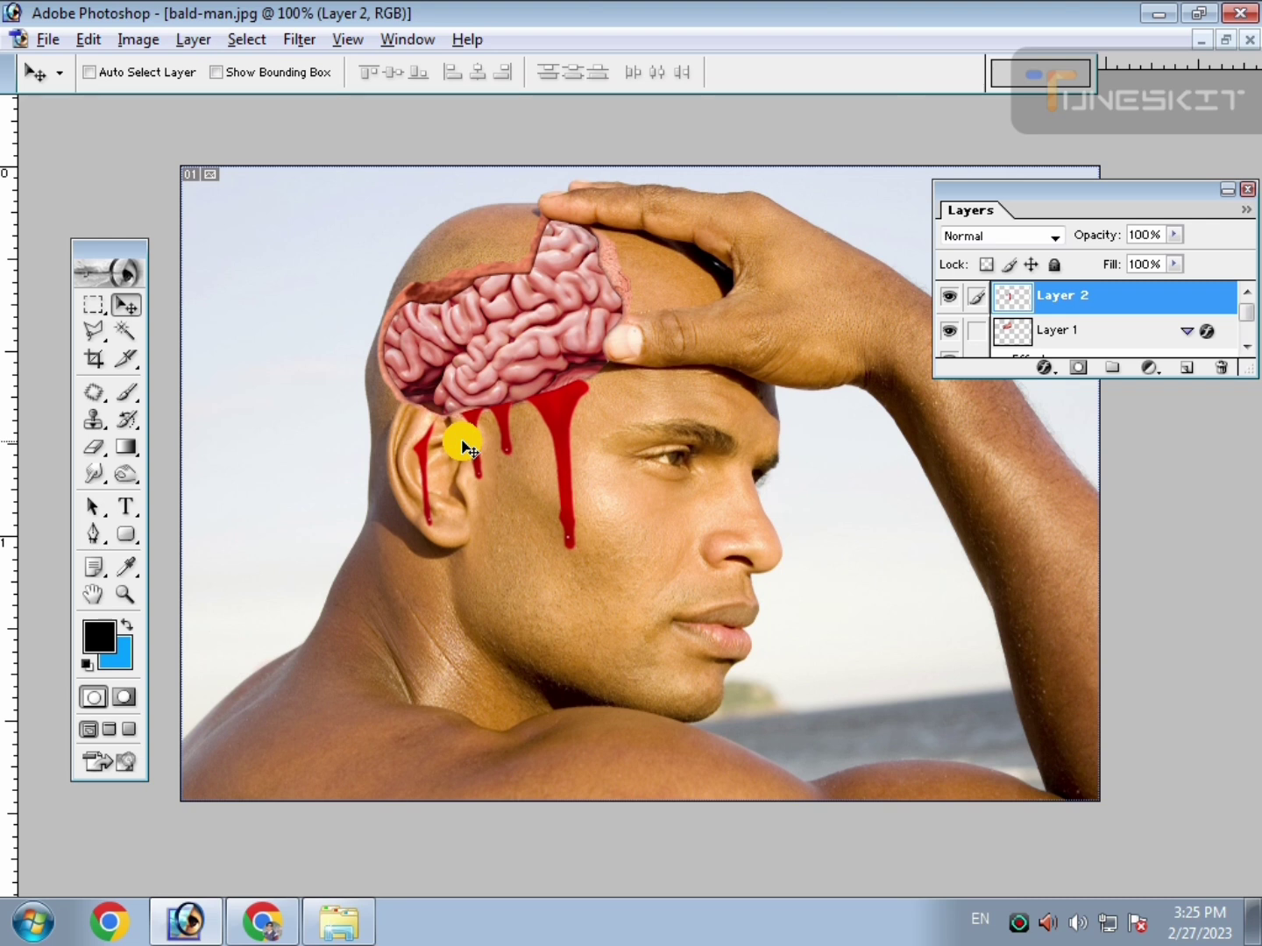
Examine the brain and blood composite close up and as a whole image.
key(ctrl+minus)
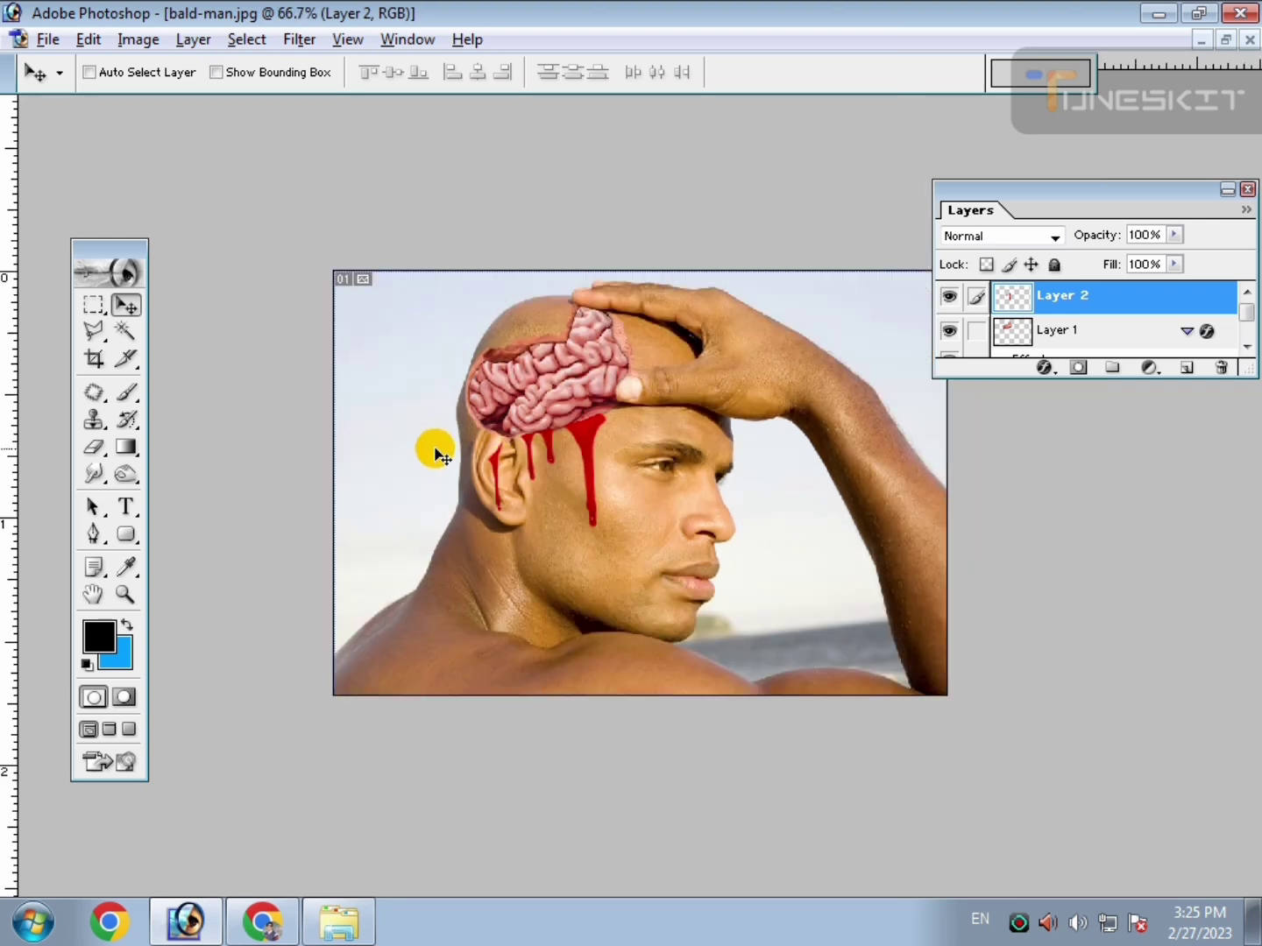
key(ctrl+plus)
key(ctrl+plus)
key(ctrl+minus)
key(ctrl+plus)
drag(571, 400, 670, 635)
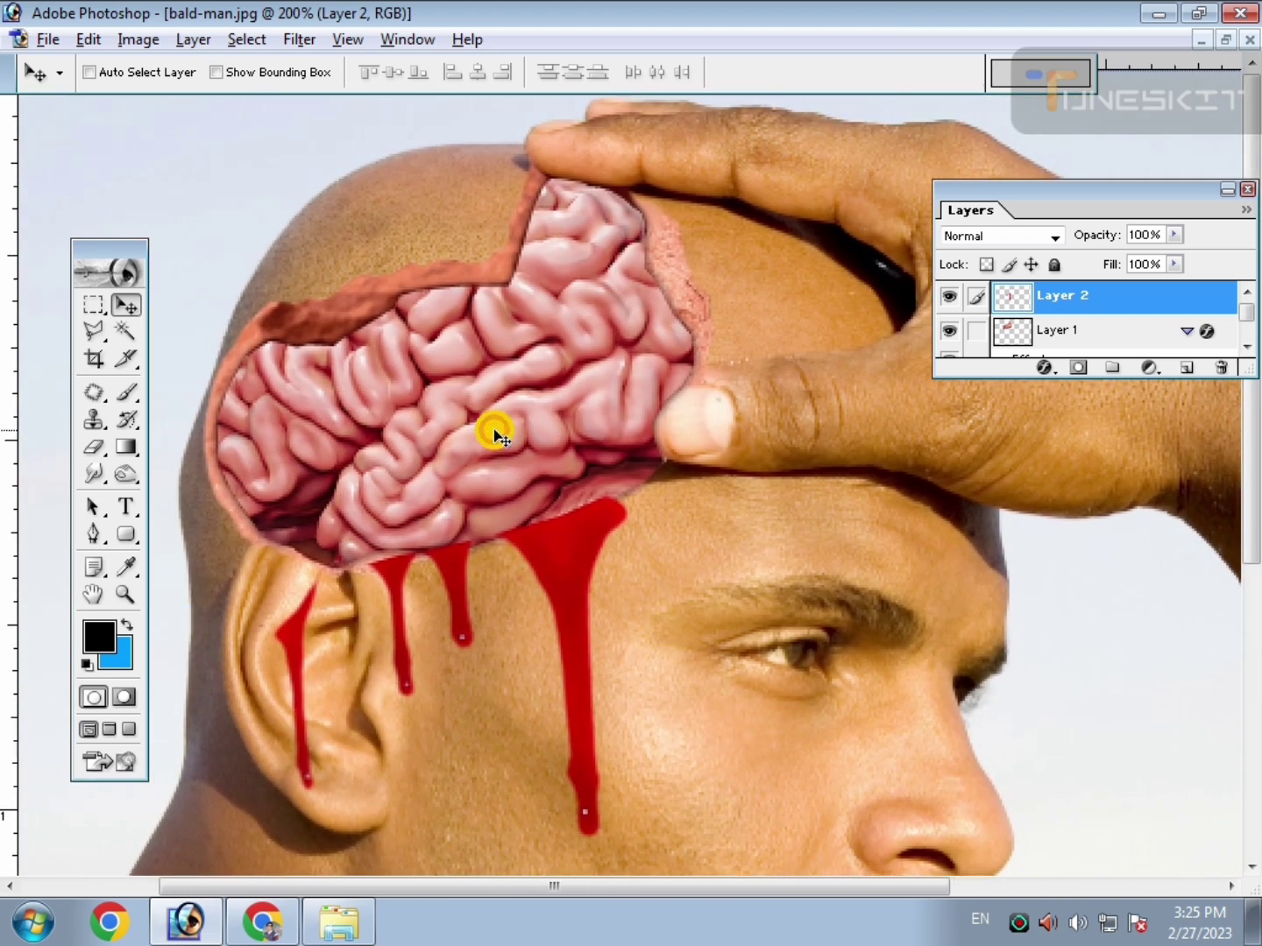
drag(722, 477, 668, 513)
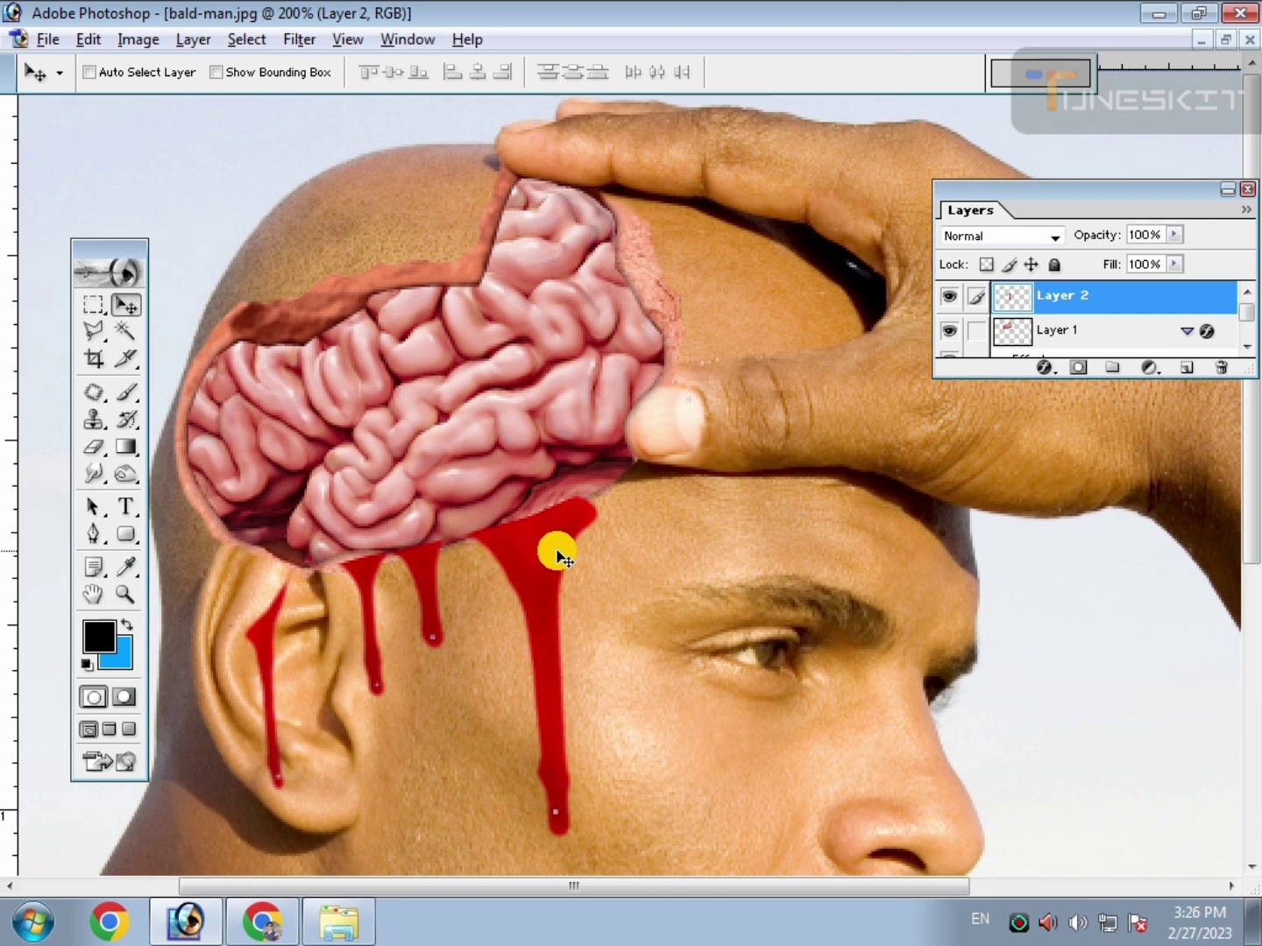
key(ctrl+minus)
key(ctrl+minus)
key(ctrl+minus)
key(ctrl+plus)
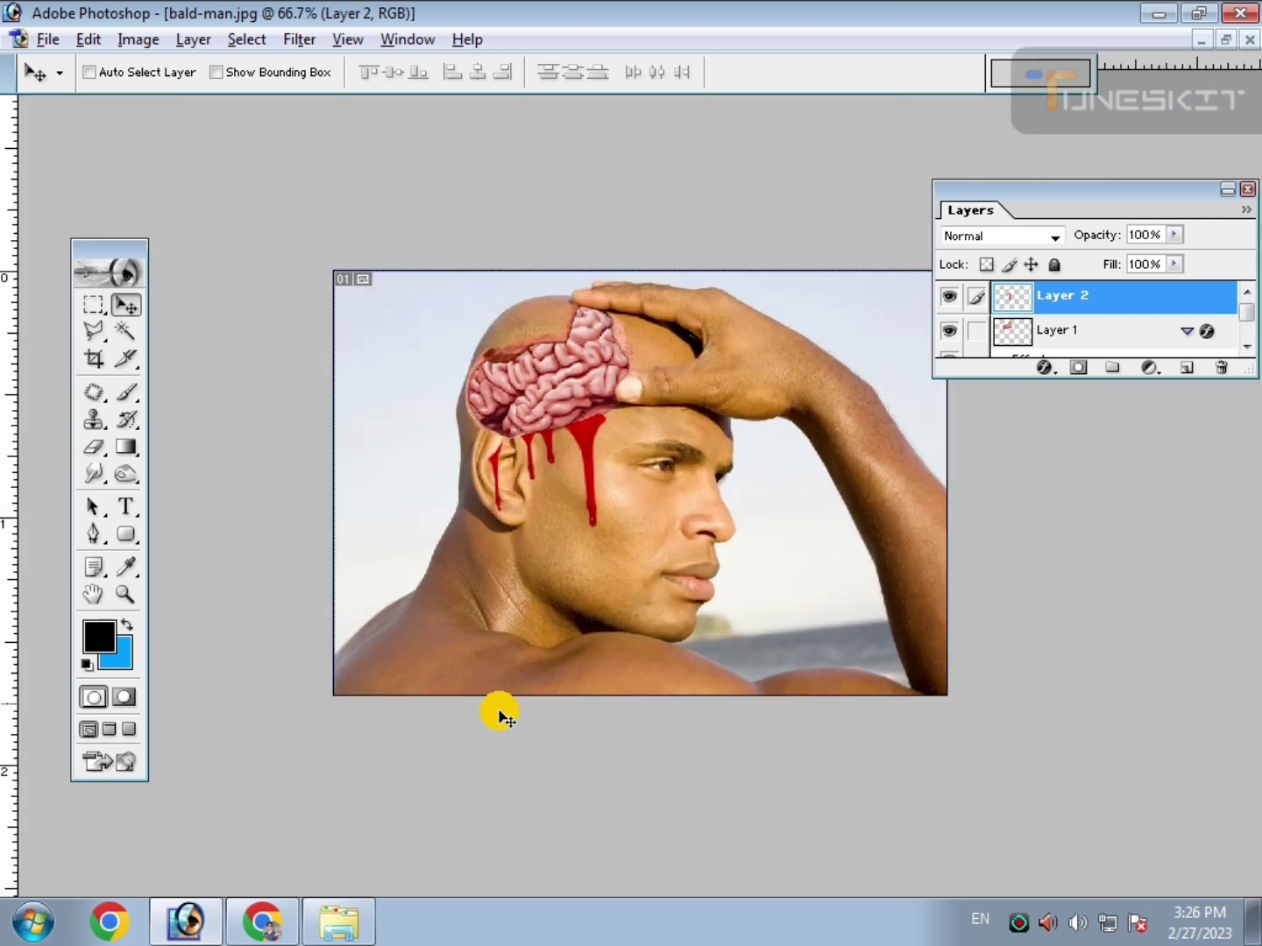
Switch to Chrome and open the DeviantArt "Drip blood on a transparent background" image from the blood image results.
click(244, 919)
scroll(830, 572, down, 5)
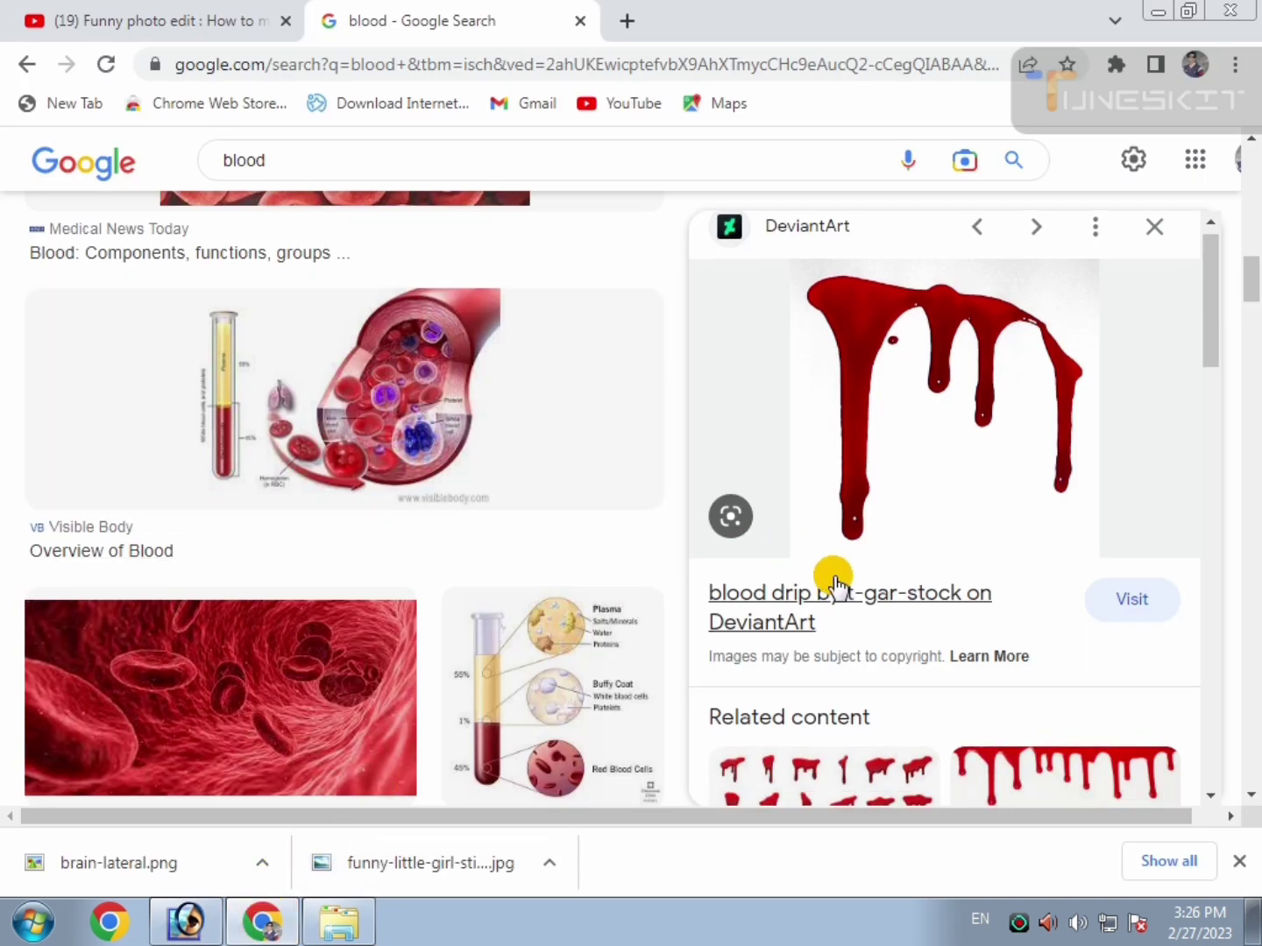
scroll(876, 587, down, 5)
scroll(864, 588, up, 4)
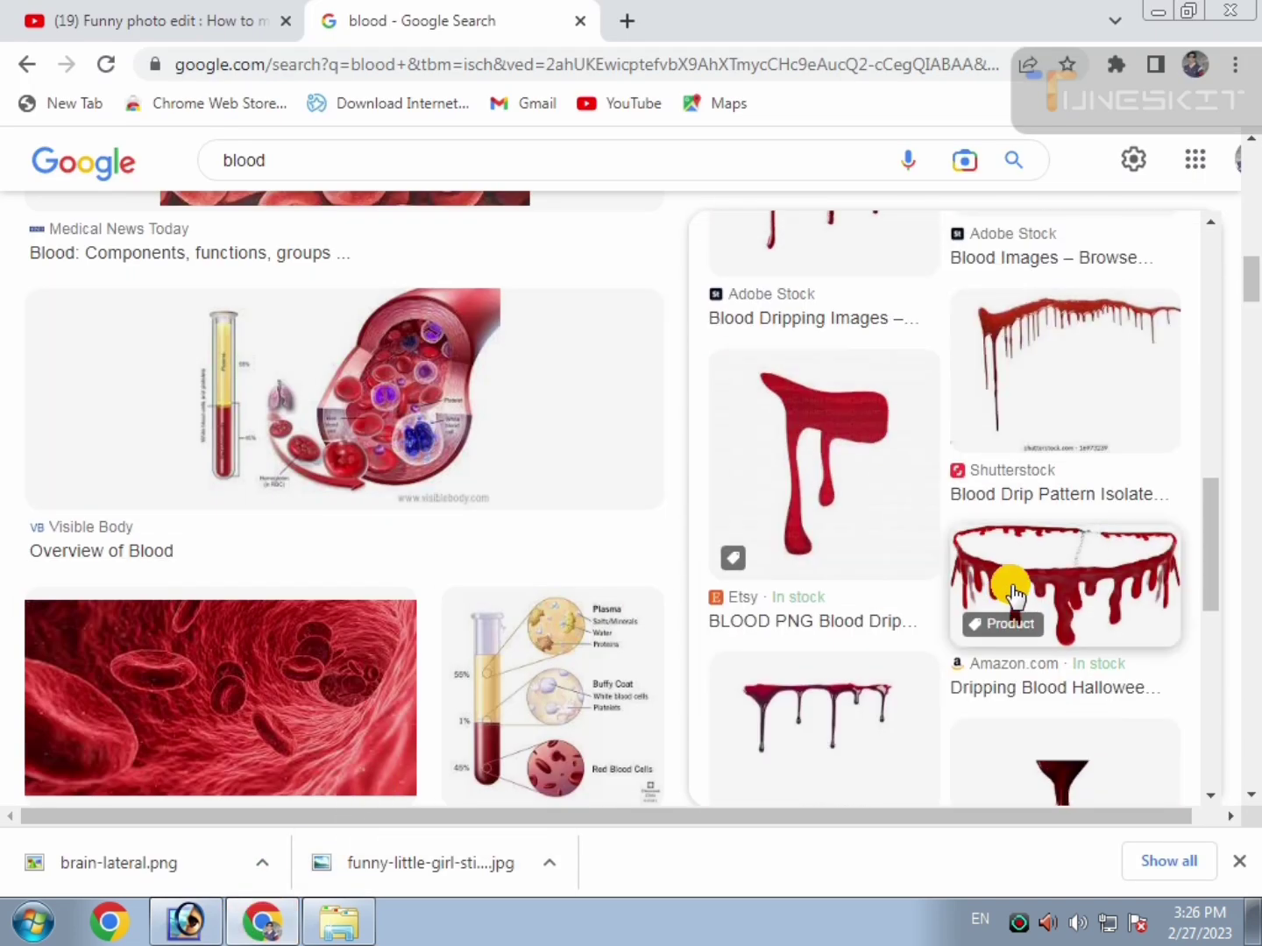
scroll(1042, 568, down, 8)
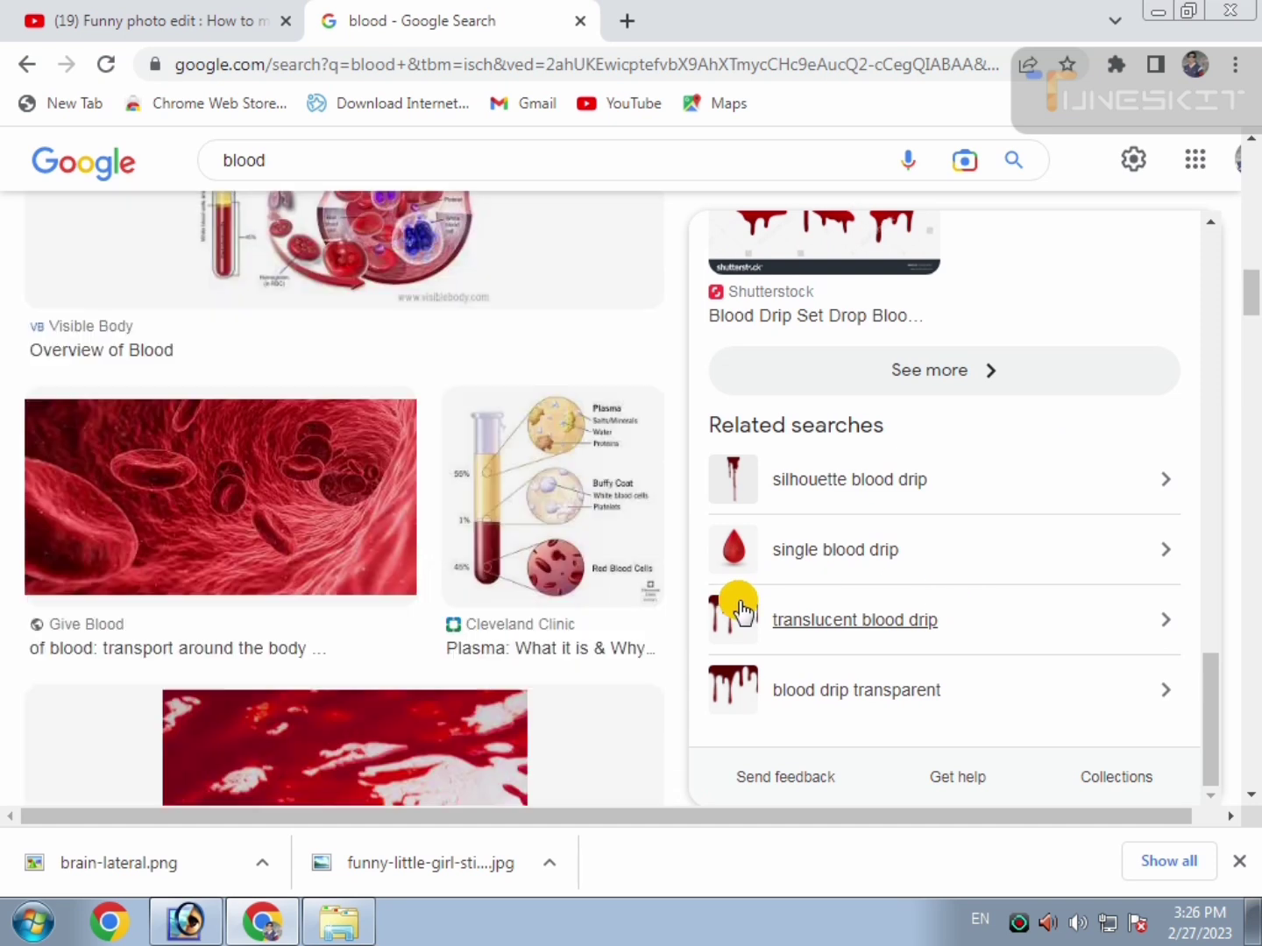
scroll(645, 604, down, 5)
scroll(570, 606, down, 10)
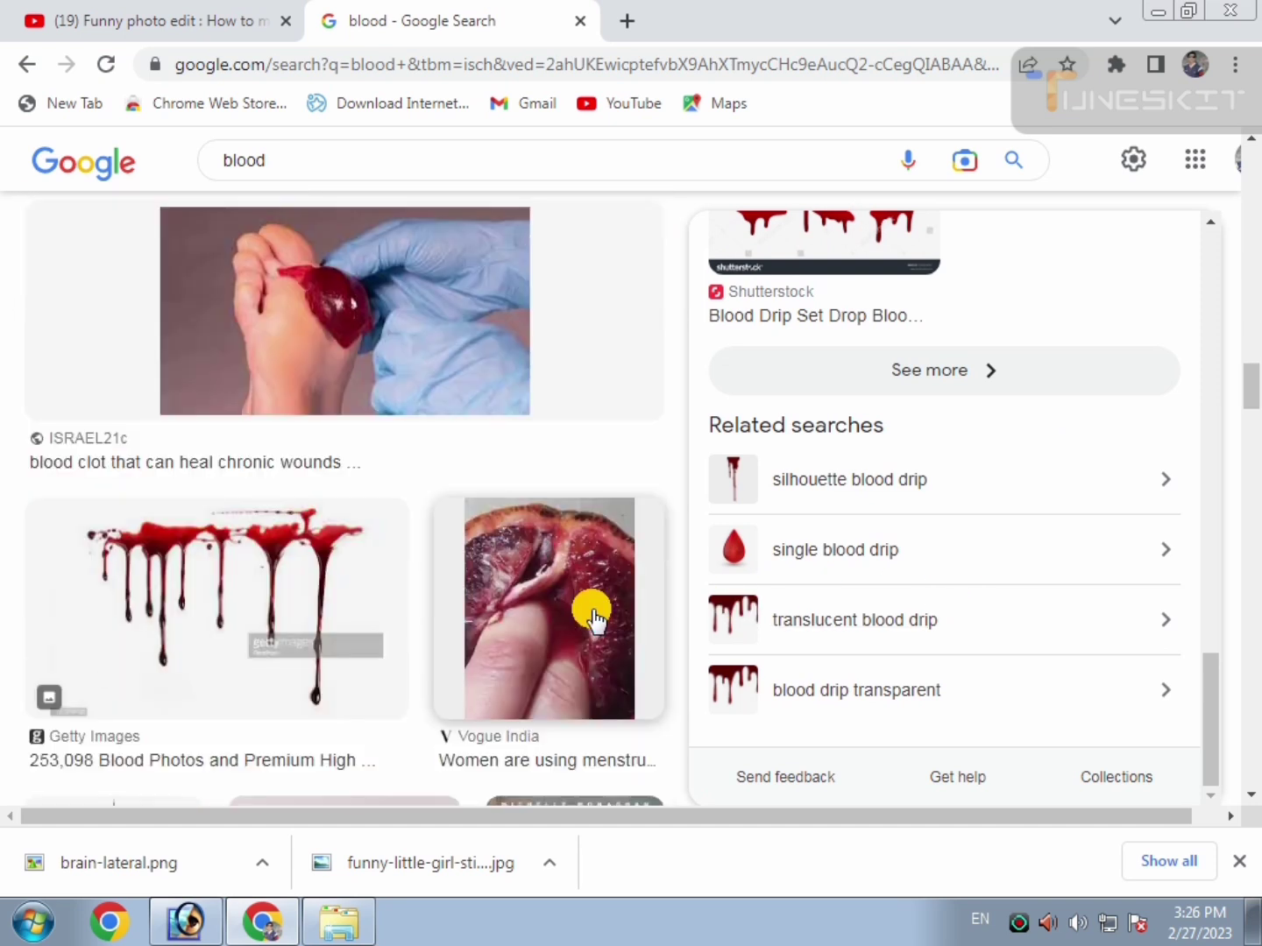
scroll(600, 618, down, 10)
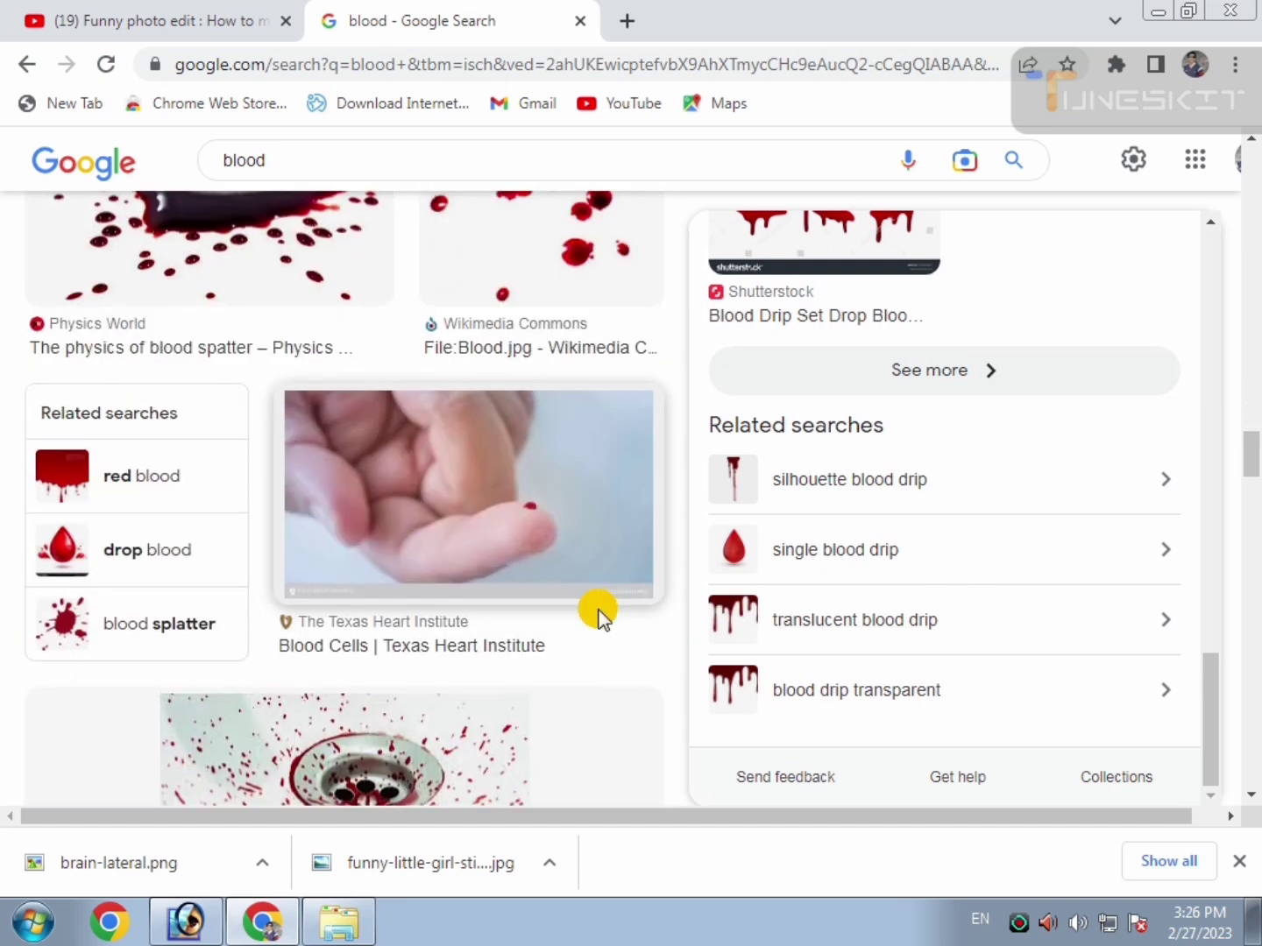
scroll(605, 618, down, 4)
scroll(603, 619, down, 5)
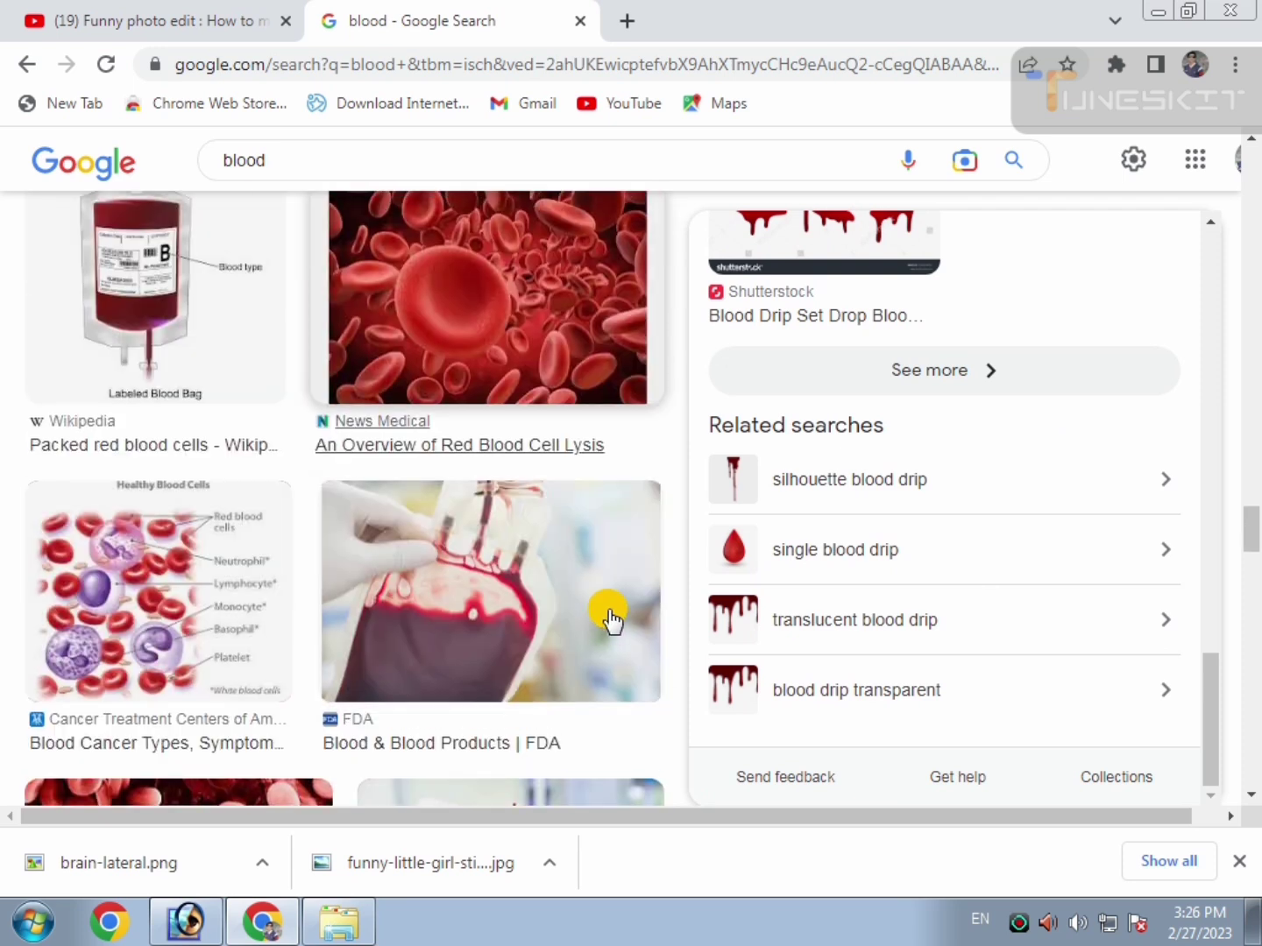
scroll(603, 618, up, 5)
scroll(605, 617, down, 10)
scroll(611, 618, down, 10)
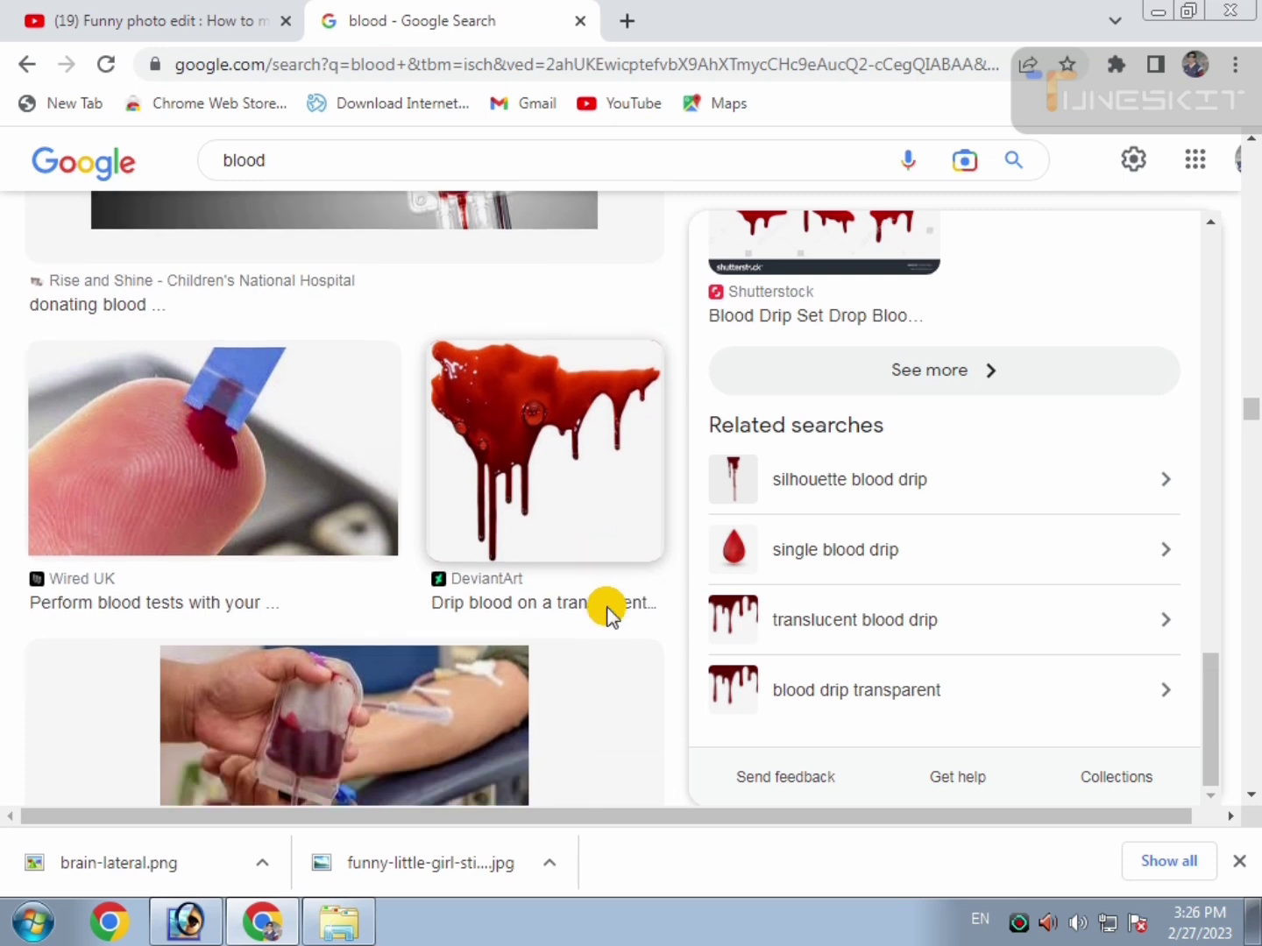
scroll(609, 612, down, 3)
scroll(609, 612, up, 3)
click(553, 466)
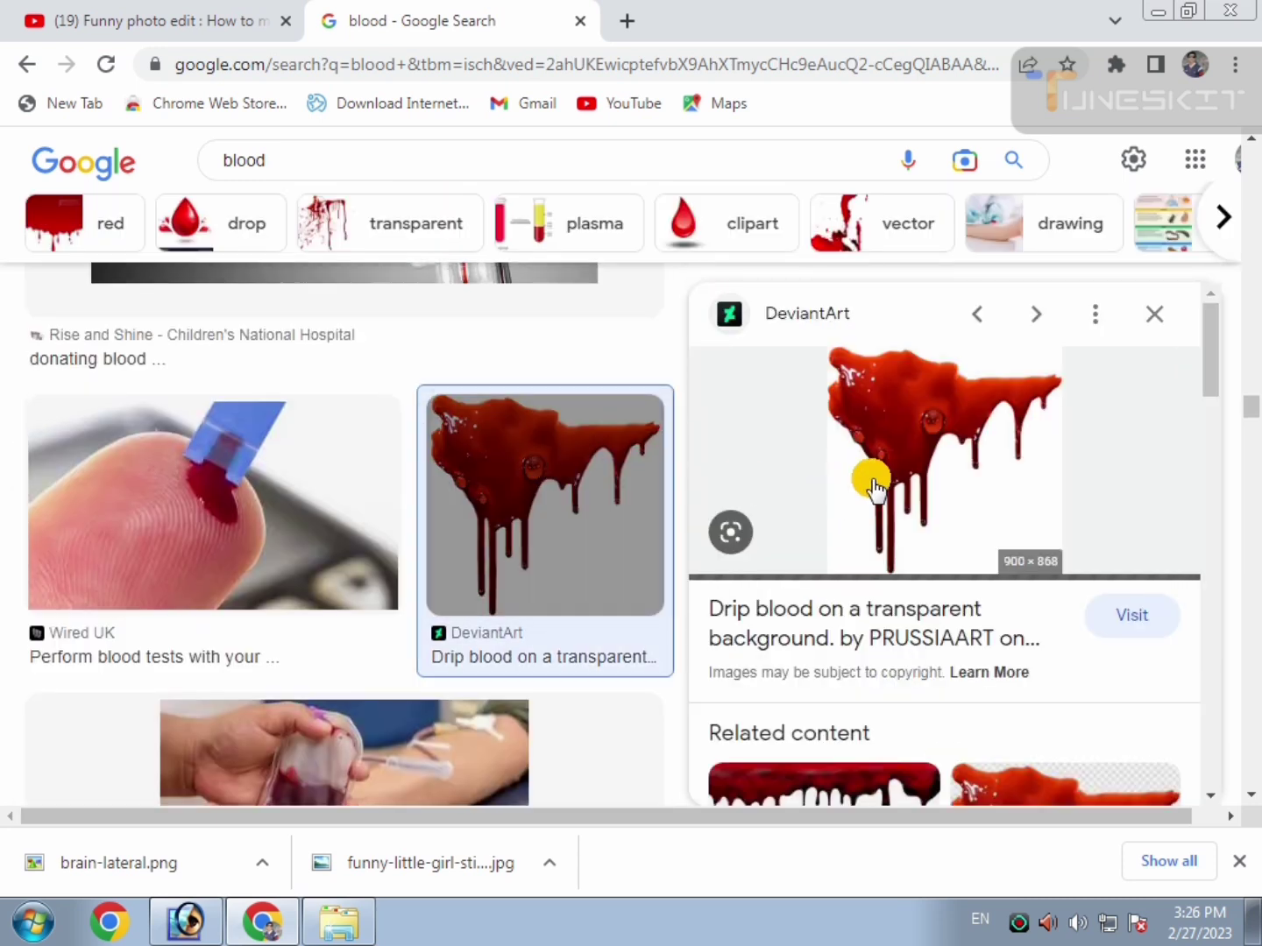
Look over the related blood images and save the DeviantArt drip blood image to disk as a PNG.
scroll(872, 486, down, 3)
scroll(896, 496, up, 3)
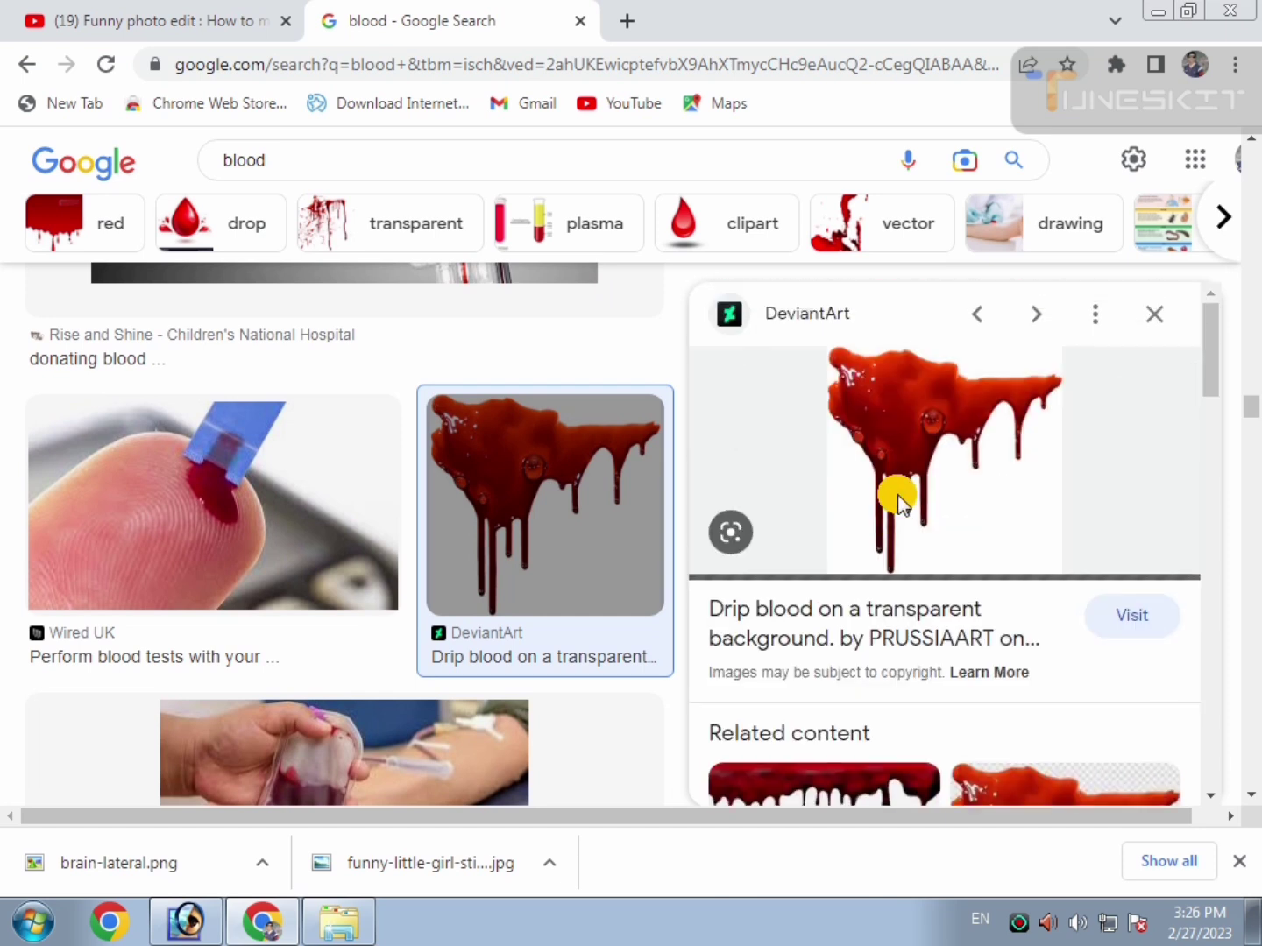
scroll(897, 502, down, 4)
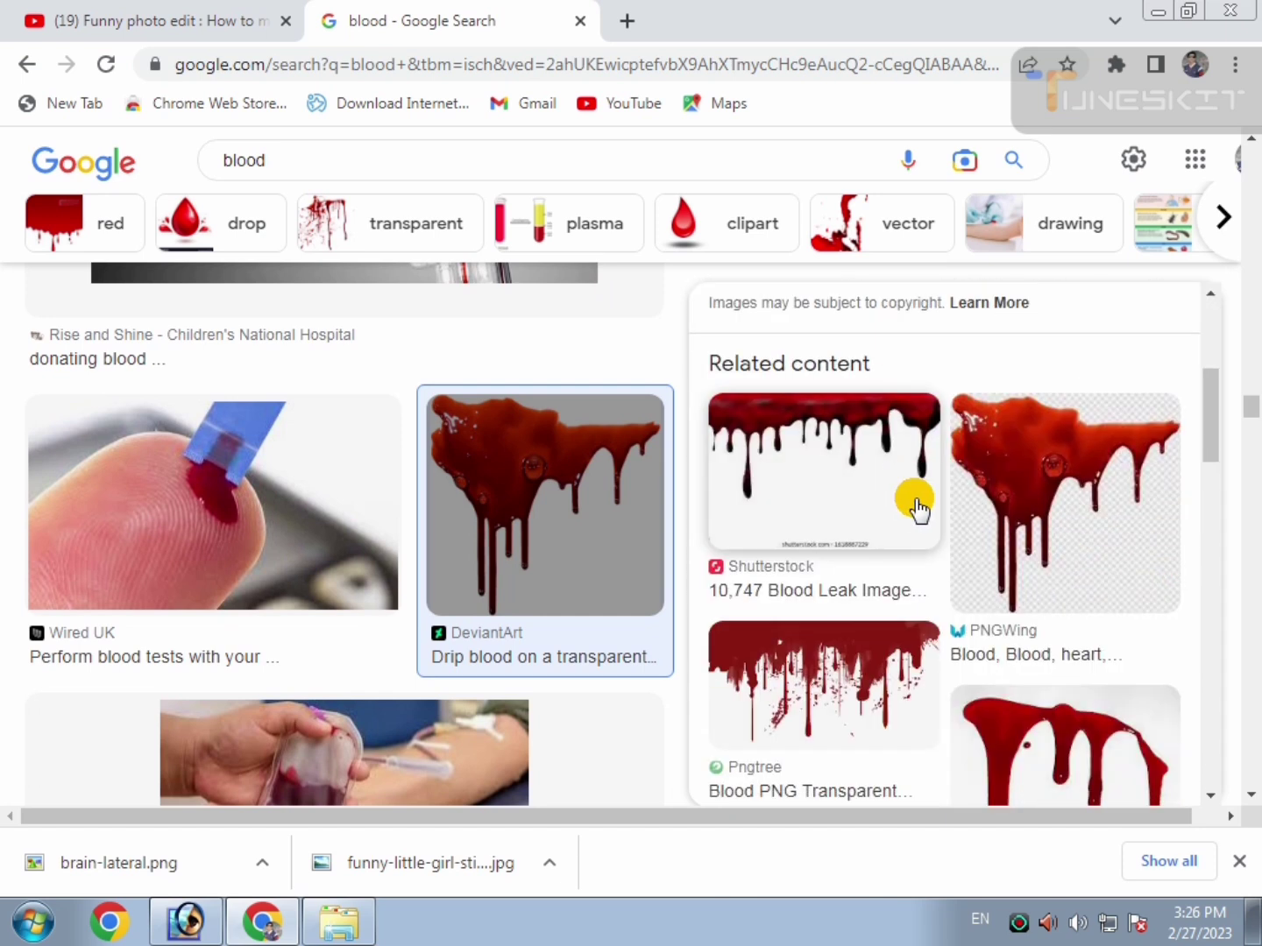
scroll(917, 507, down, 3)
scroll(916, 506, up, 7)
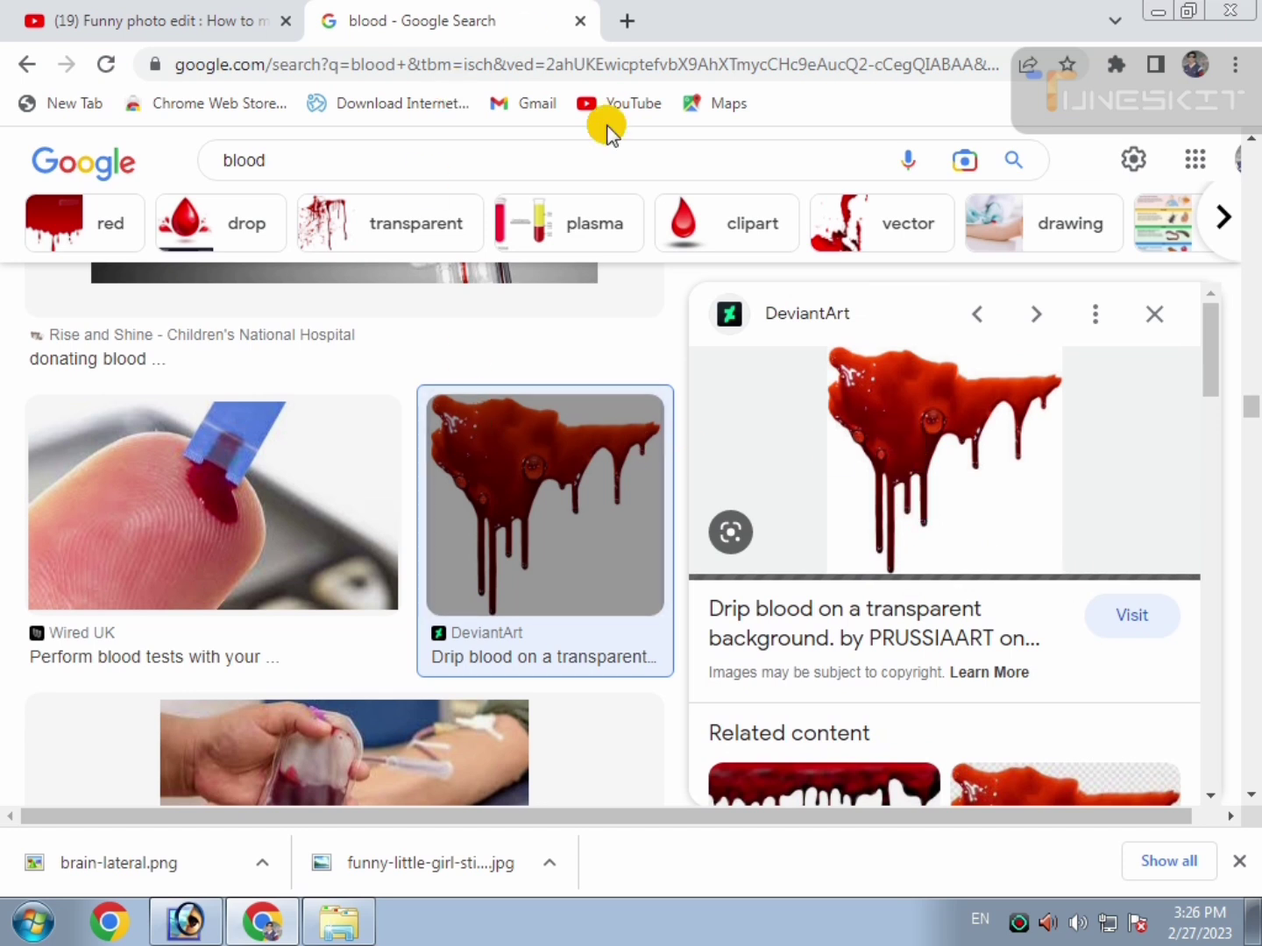
right_click(866, 409)
click(964, 671)
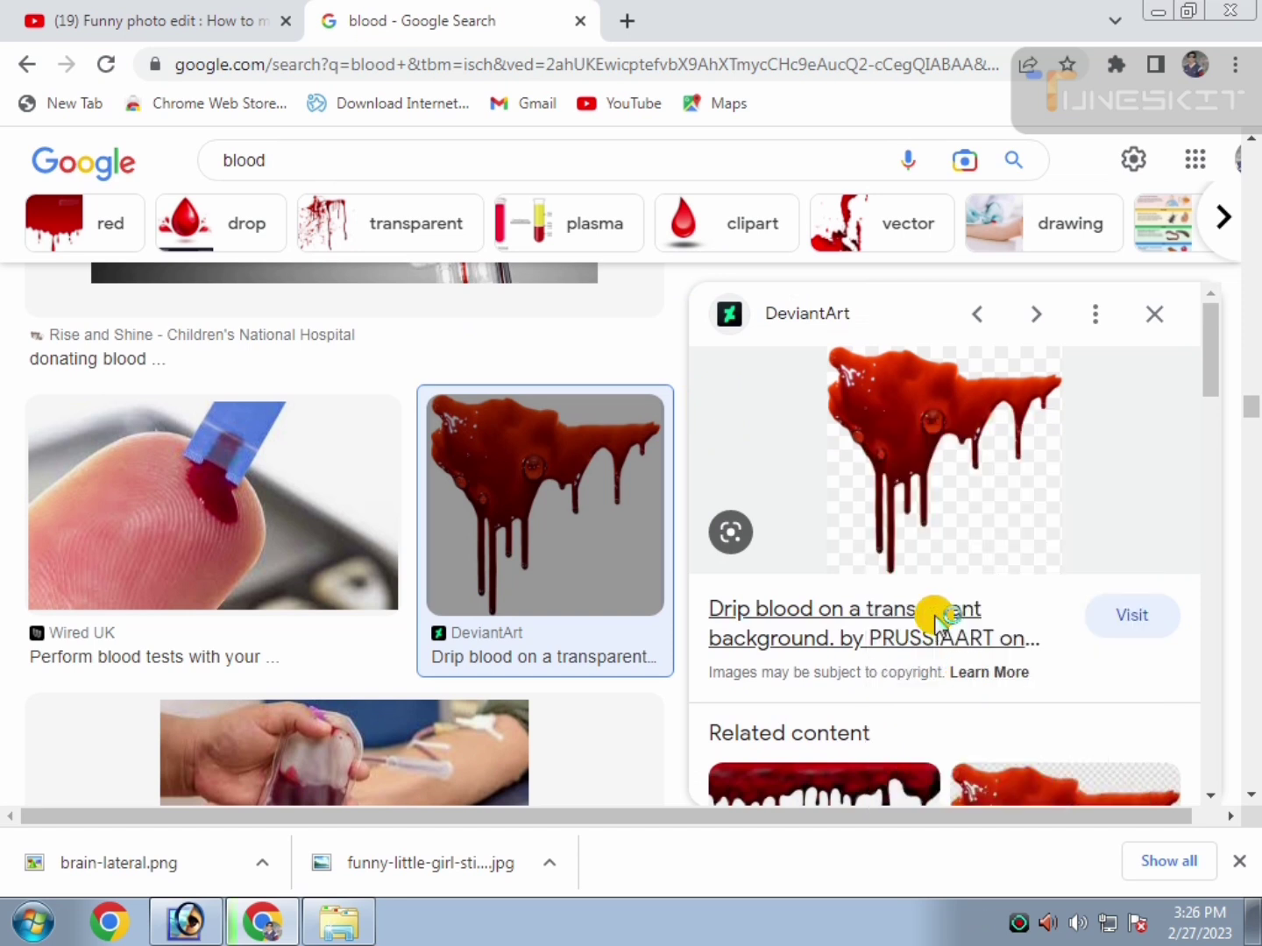
key(Return)
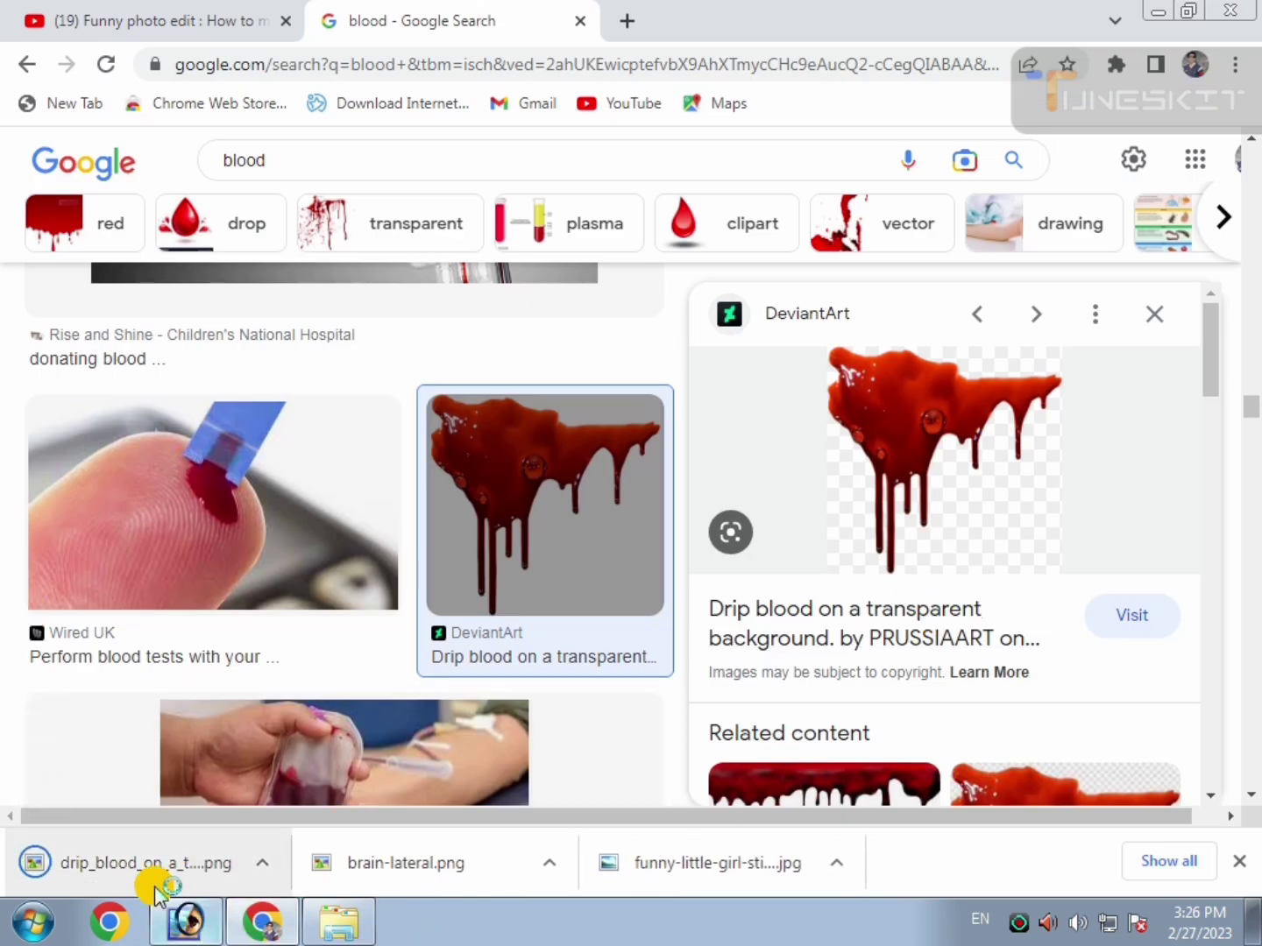
Open the downloaded drip blood PNG in Photoshop, copy the blood into bald-man.jpg and maximize that document.
click(166, 867)
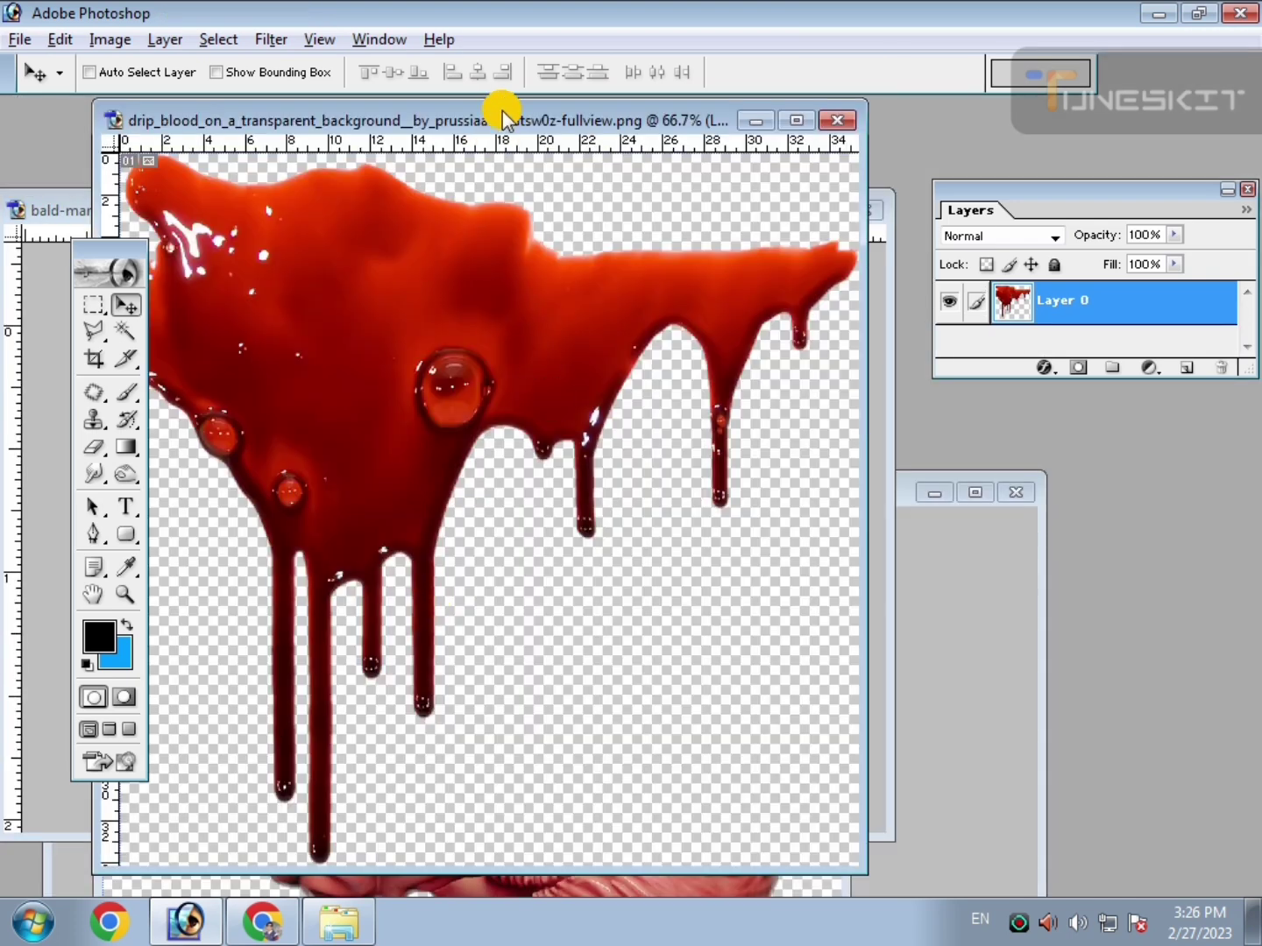
drag(503, 114, 562, 309)
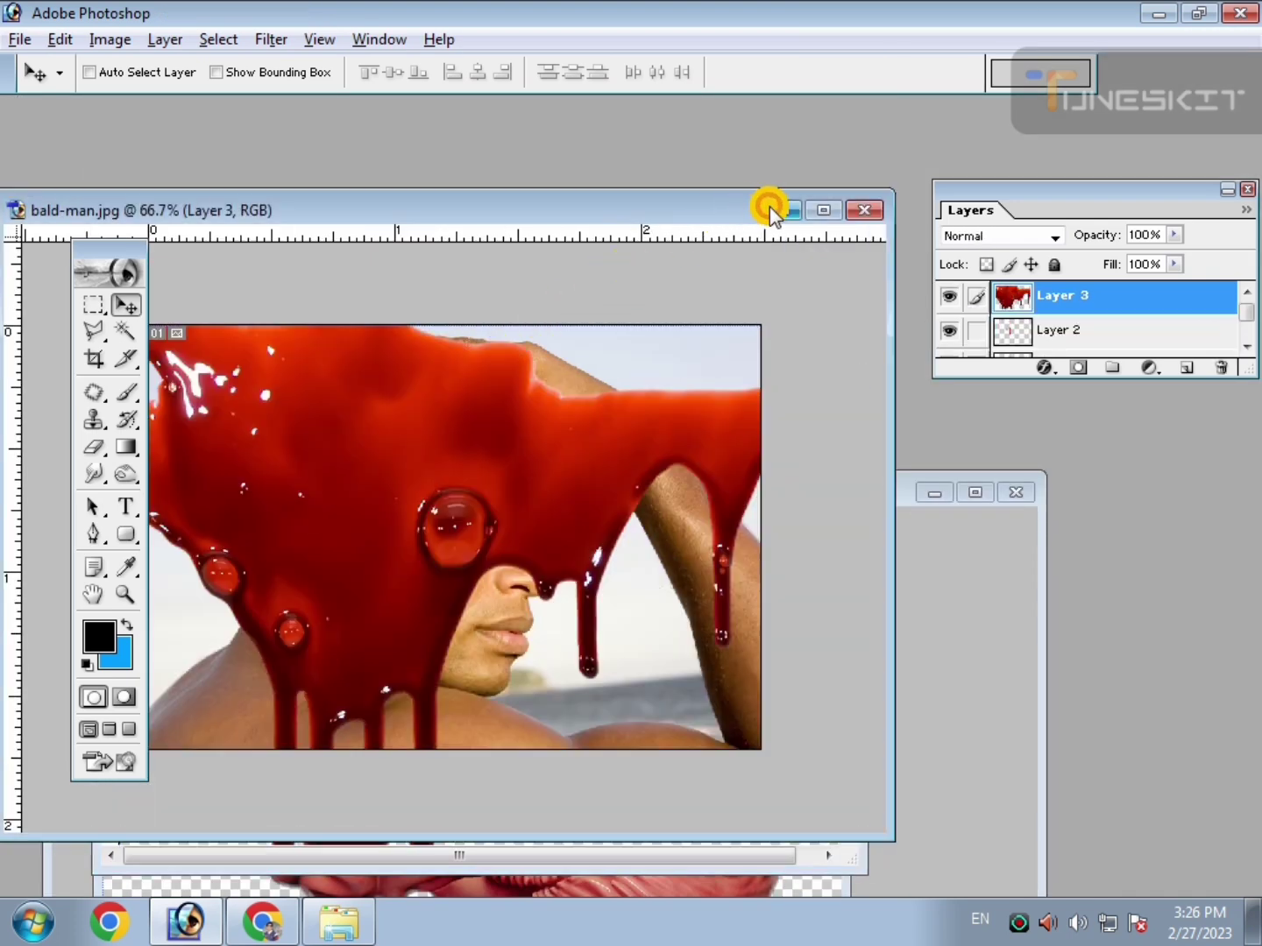
click(821, 211)
Scale the new blood layer to 22.5% with Free Transform and position it along the lower edge of the brain opening.
key(ctrl+t)
drag(304, 237, 516, 486)
drag(613, 486, 552, 438)
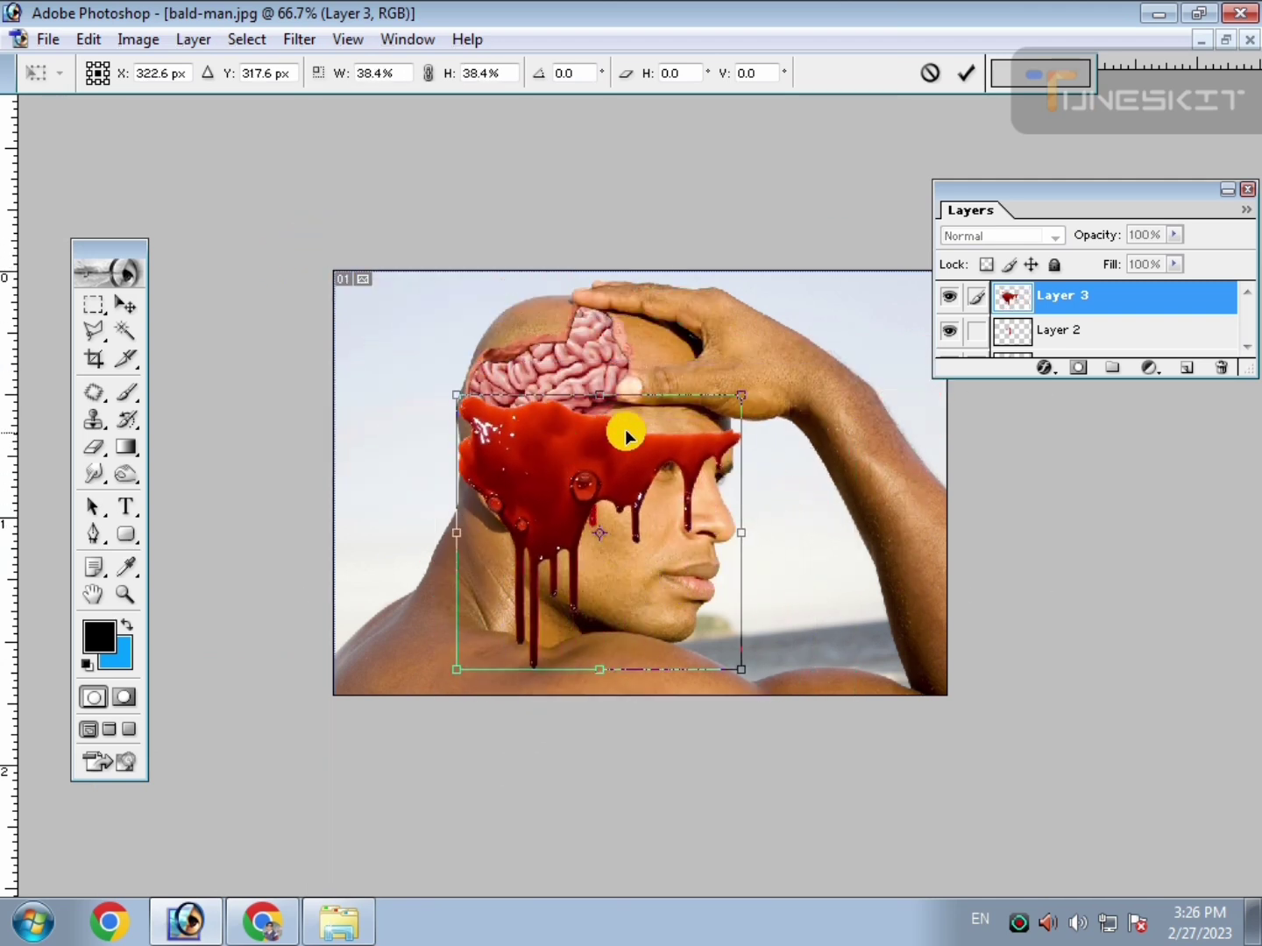
drag(747, 395, 694, 417)
drag(601, 452, 555, 413)
drag(668, 375, 651, 381)
drag(554, 431, 551, 422)
drag(648, 373, 623, 378)
drag(604, 443, 598, 424)
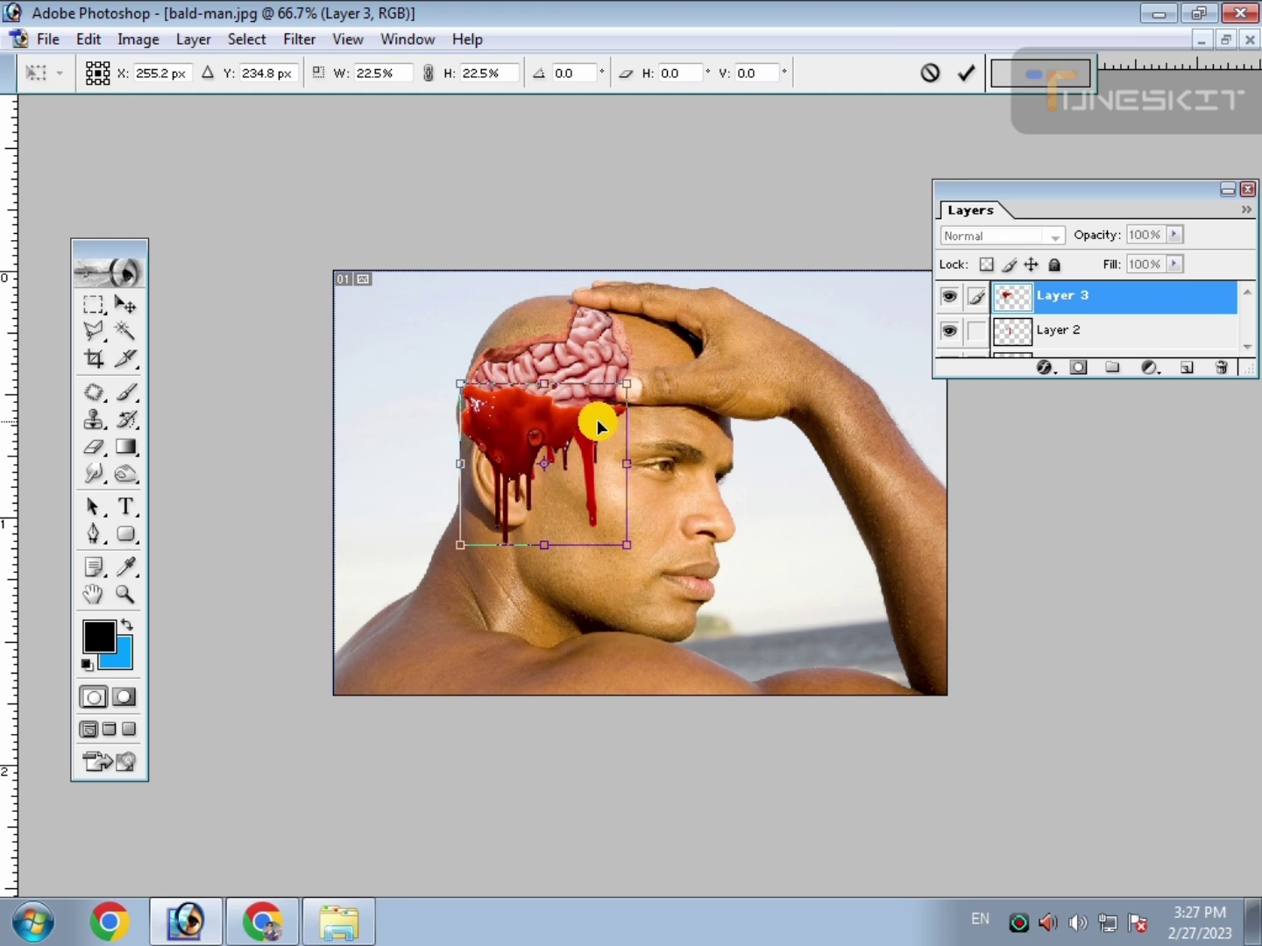
Erase the blood covering the brain on the new blood layer with a soft 27 px Eraser.
key(ctrl+plus)
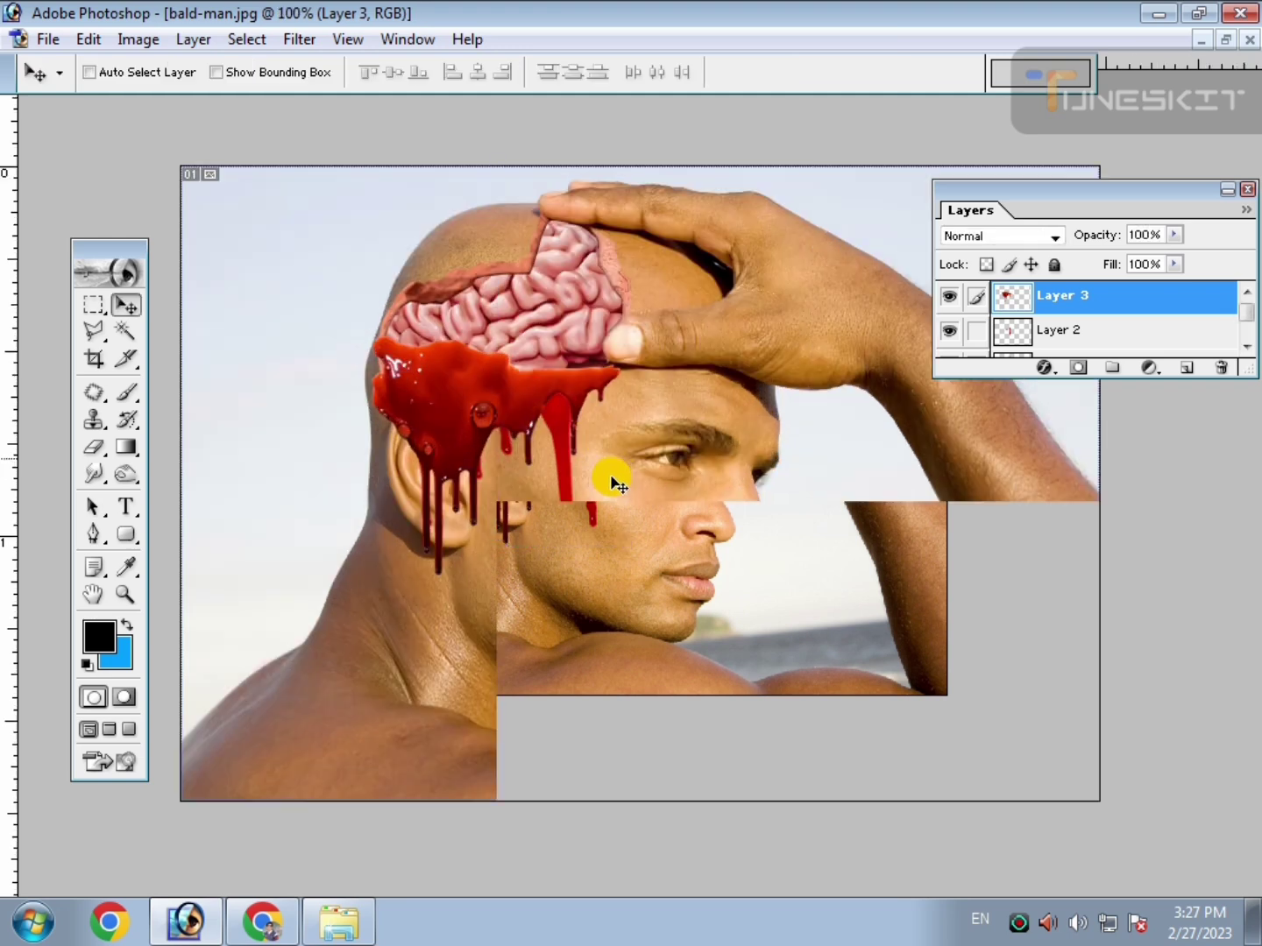
key(ctrl+plus)
key(ctrl+plus)
drag(522, 429, 596, 618)
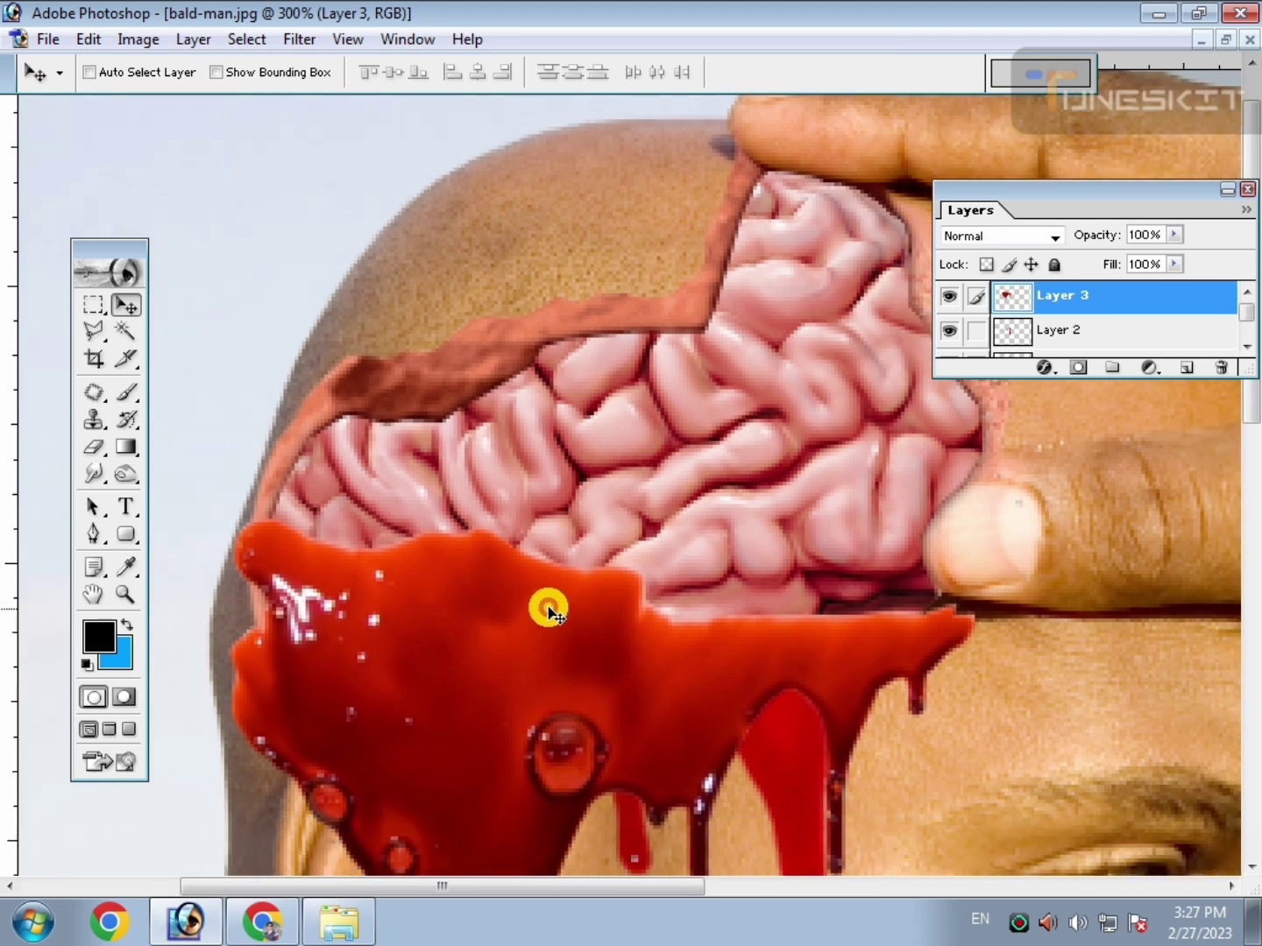
key(e)
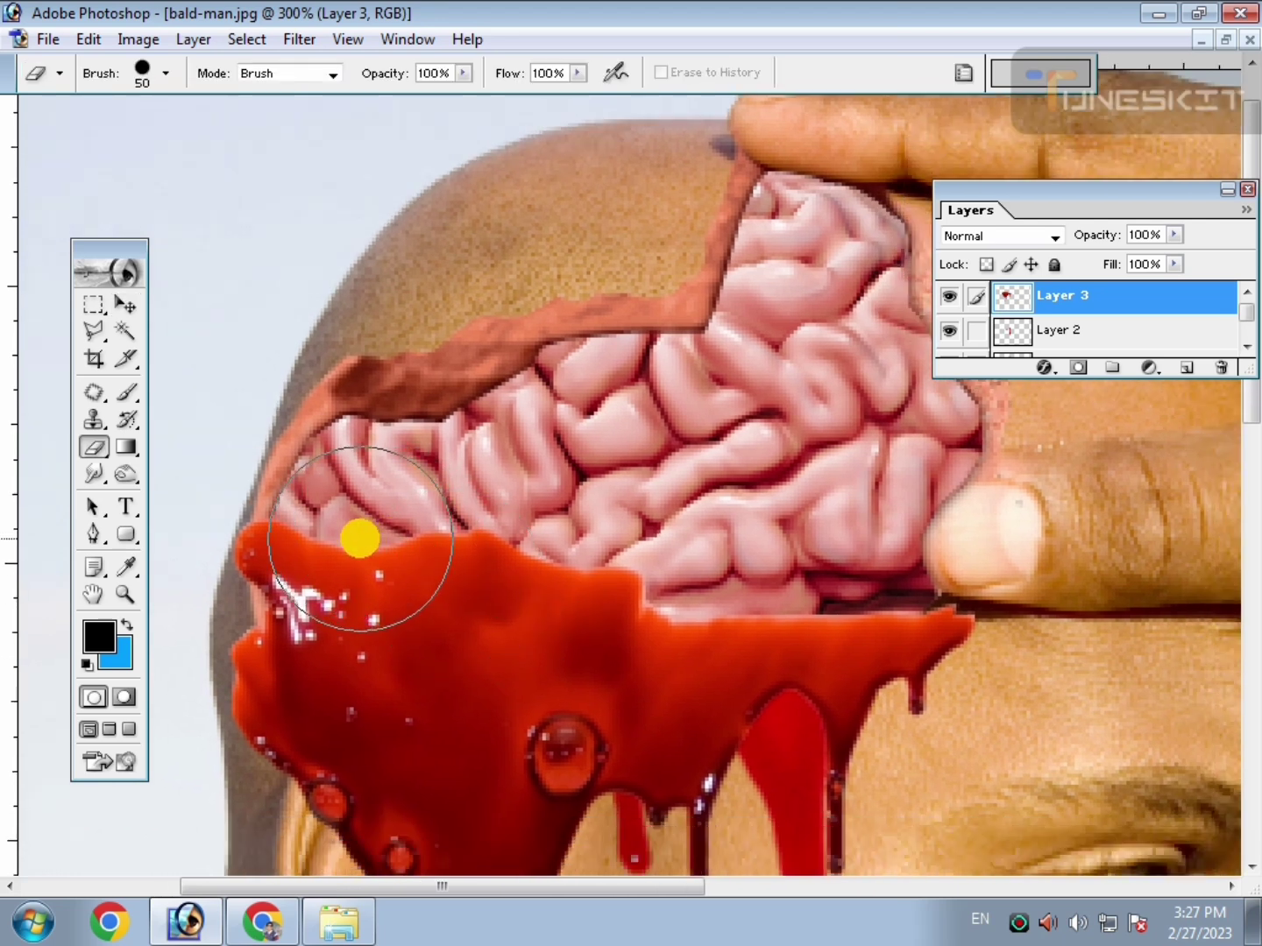
right_click(359, 539)
scroll(502, 700, down, 3)
click(497, 761)
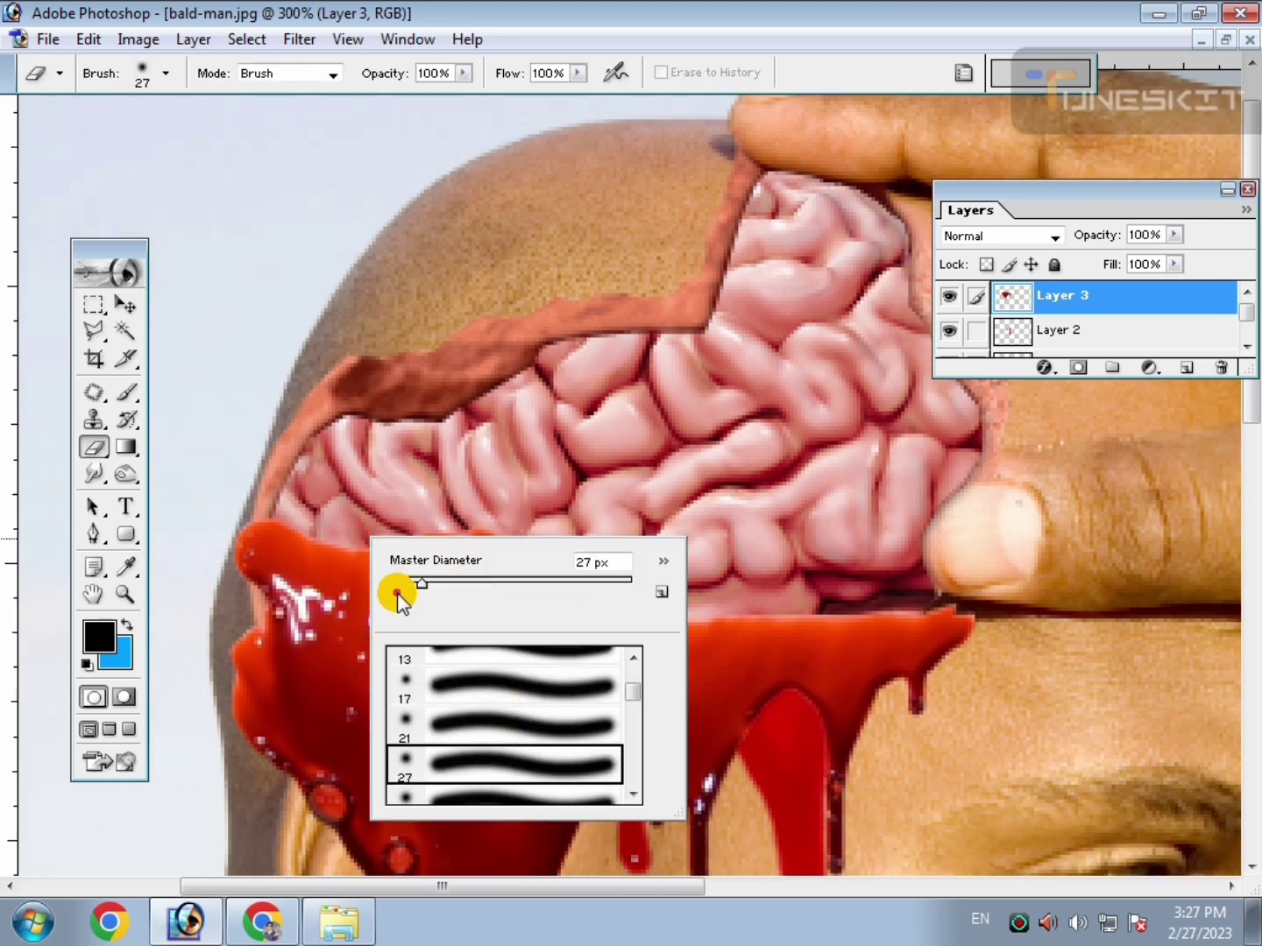
key(Return)
mouse_move(304, 535)
mouse_down()
mouse_move(560, 558)
mouse_move(624, 598)
mouse_move(759, 608)
mouse_move(929, 572)
mouse_move(795, 634)
mouse_move(729, 640)
mouse_move(698, 669)
mouse_move(651, 672)
mouse_move(517, 630)
mouse_move(461, 642)
mouse_move(402, 631)
mouse_move(315, 589)
mouse_move(347, 660)
mouse_move(462, 720)
mouse_move(575, 676)
mouse_move(669, 684)
mouse_move(688, 714)
mouse_move(706, 679)
mouse_move(756, 644)
mouse_move(605, 676)
mouse_move(463, 745)
mouse_move(404, 744)
mouse_move(365, 727)
mouse_move(423, 755)
mouse_up()
scroll(529, 446, down, 5)
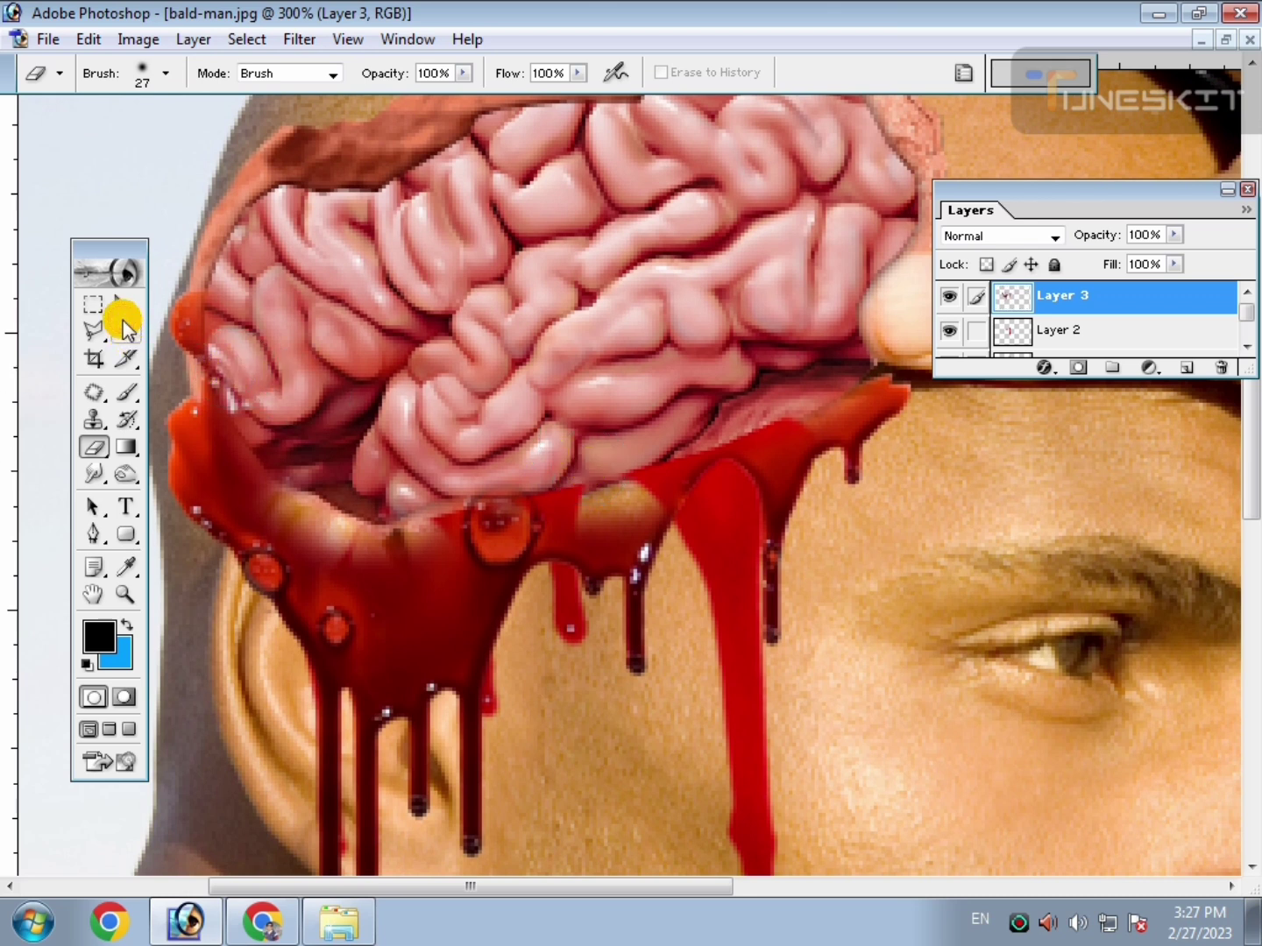
Select the older bright-red blood drips, Layer 2, and delete that layer.
click(125, 305)
ctrl+click(745, 644)
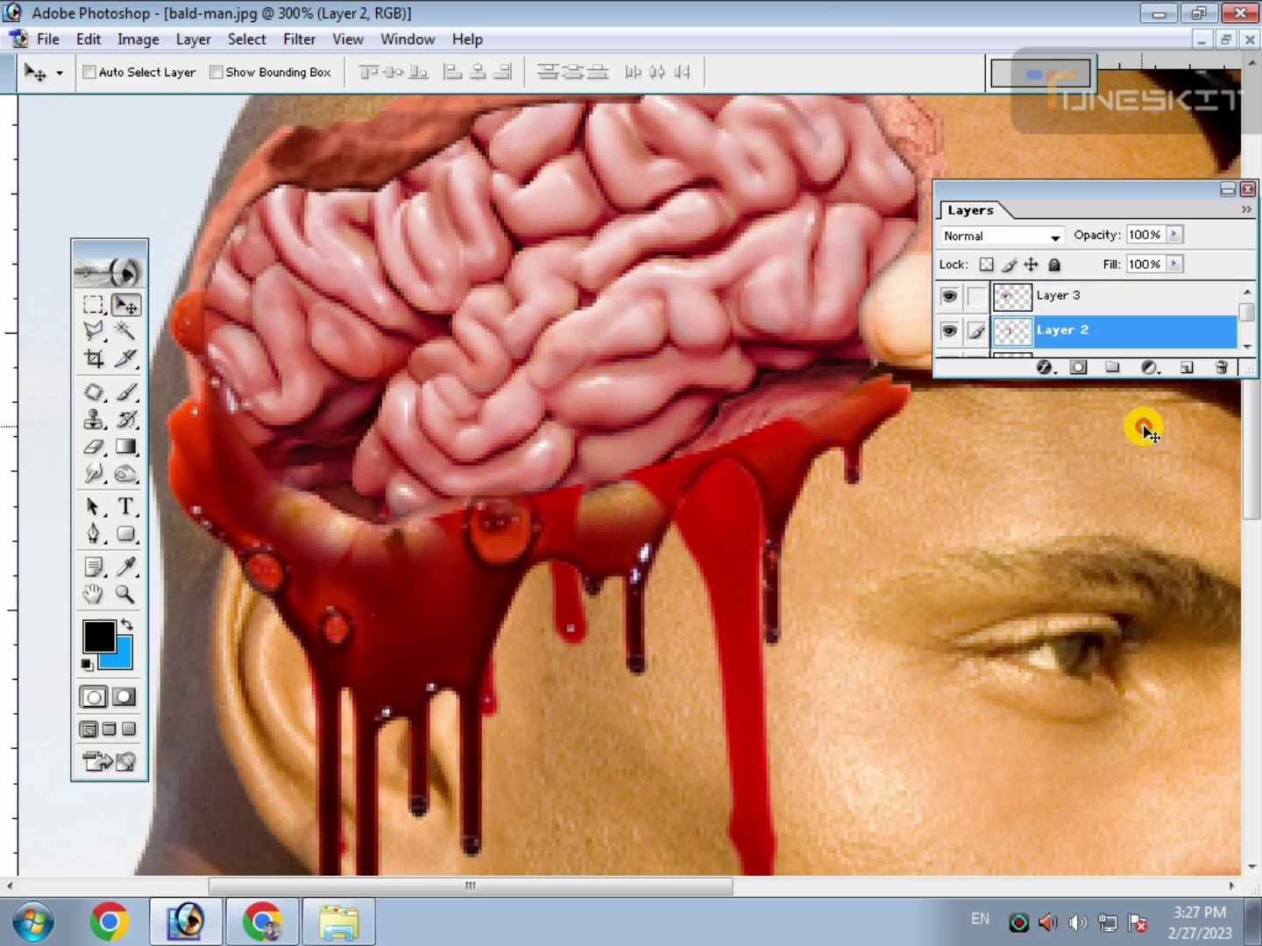
click(1220, 367)
key(Return)
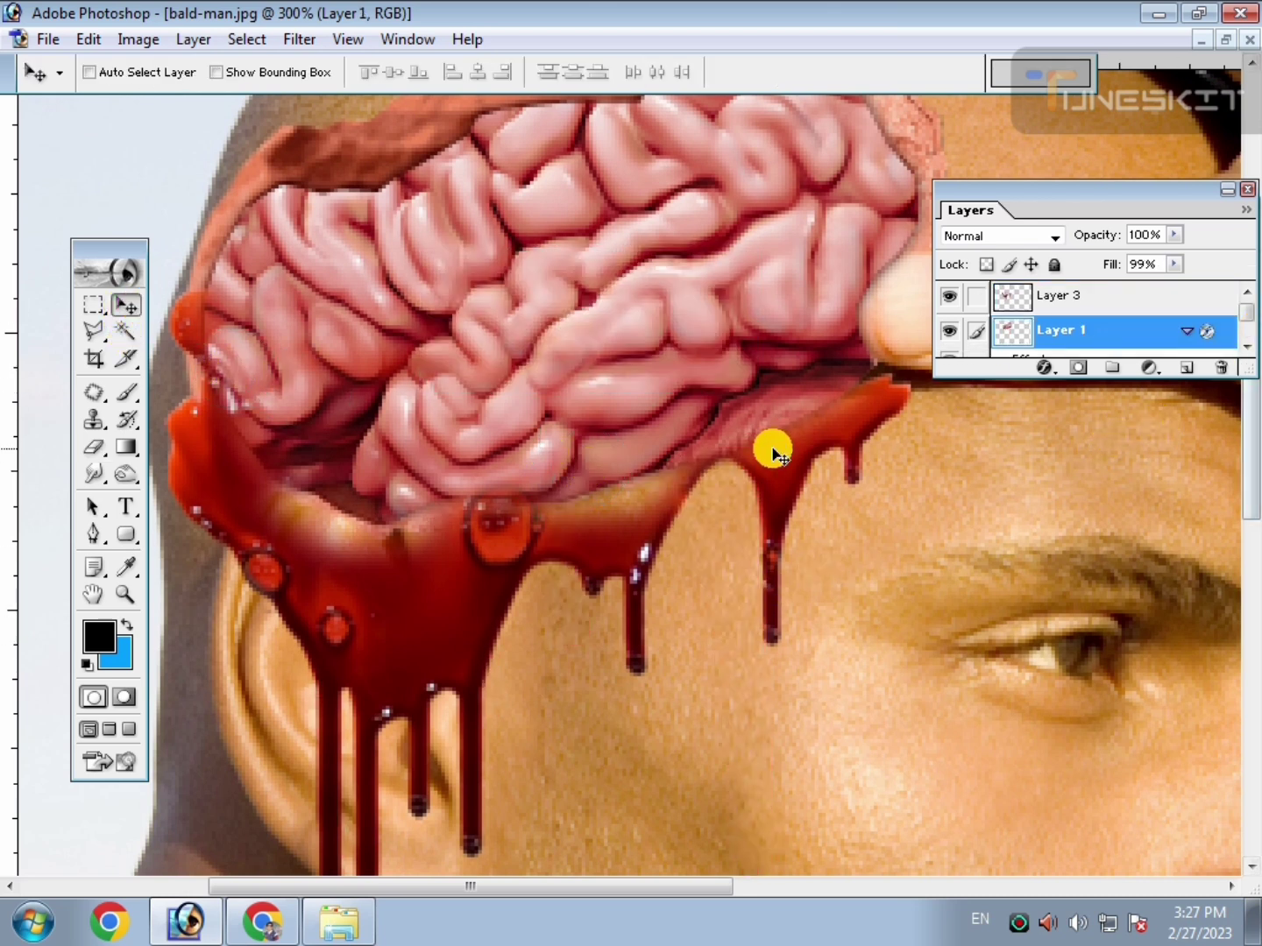
Select the remaining blood layer, Layer 3, and brighten its dark blood to a more vivid red.
key(ctrl+minus)
key(ctrl+minus)
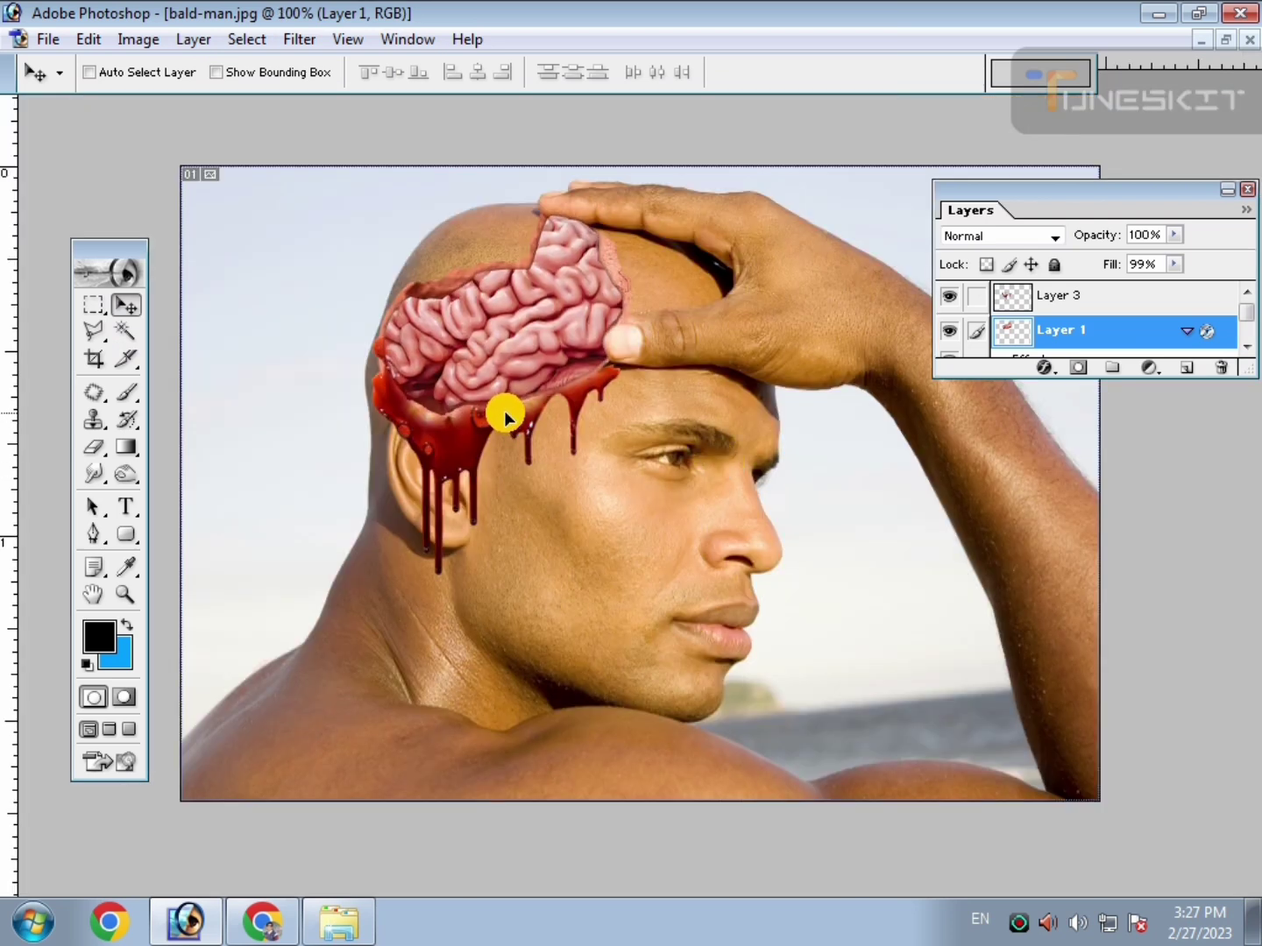
ctrl+click(515, 427)
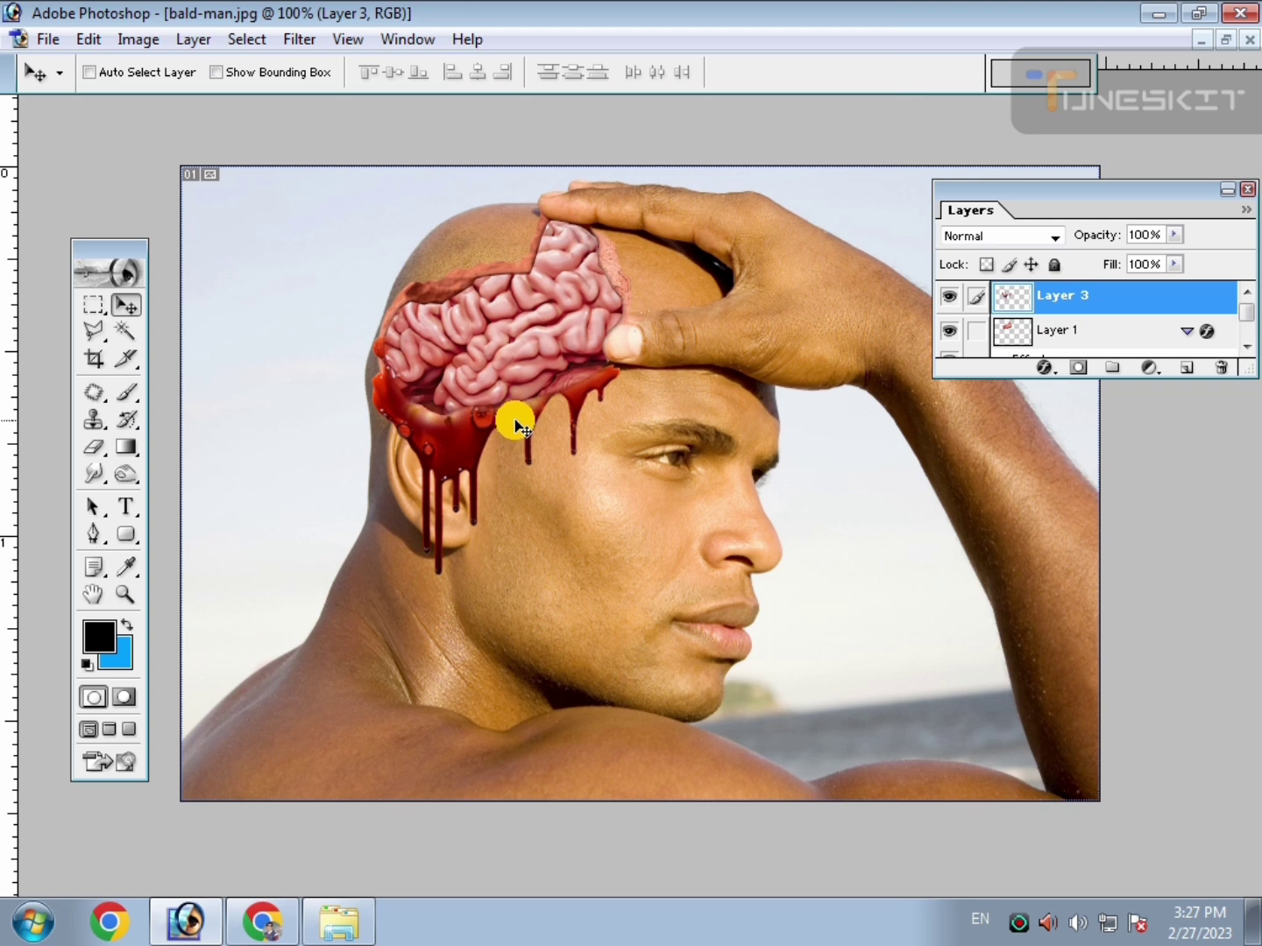
click(450, 455)
click(494, 446)
drag(494, 447, 497, 448)
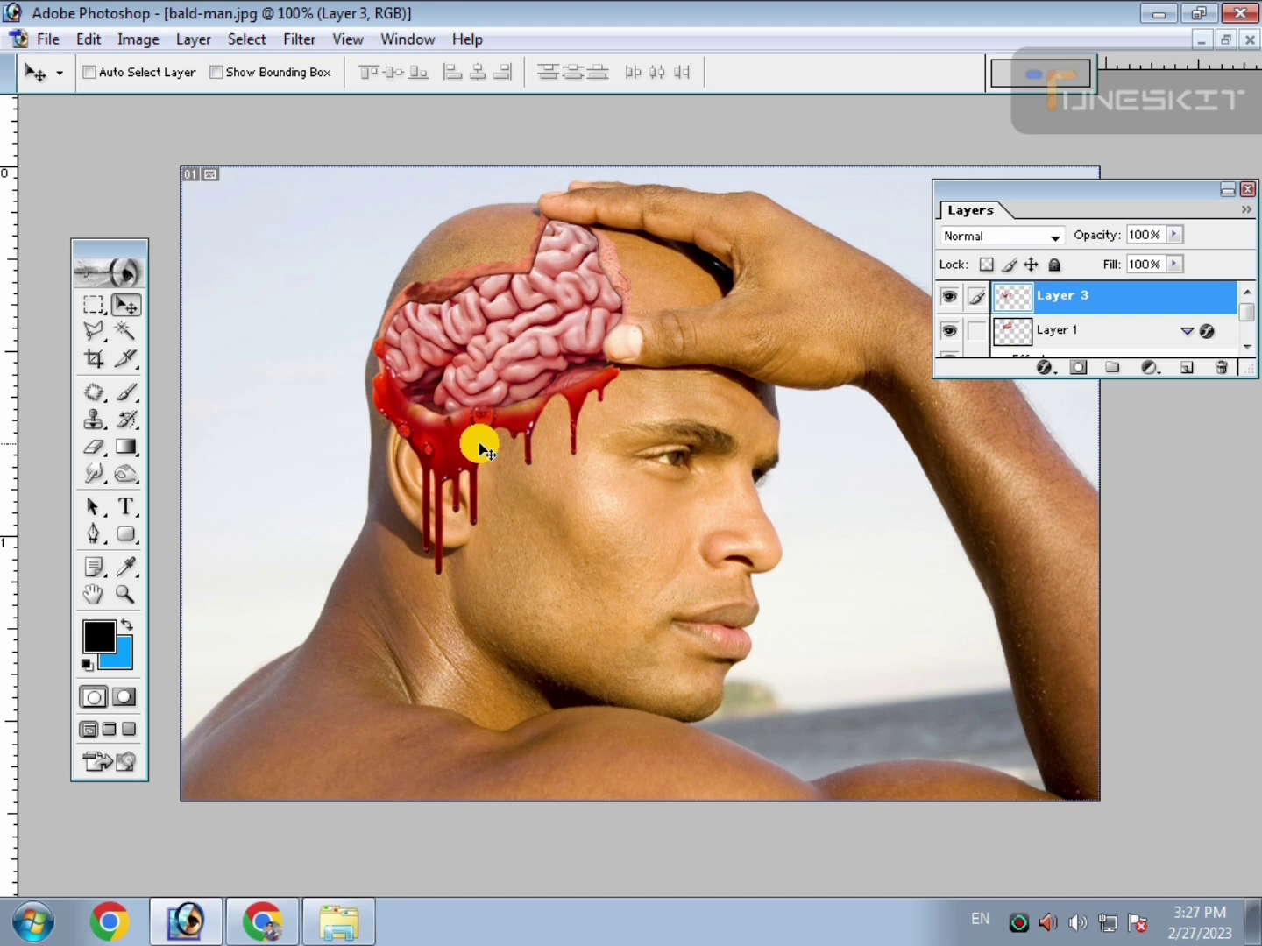
Nudge the blood layer slightly up and to the right against the brain opening with the Move tool.
key(ctrl+minus)
key(ctrl+plus)
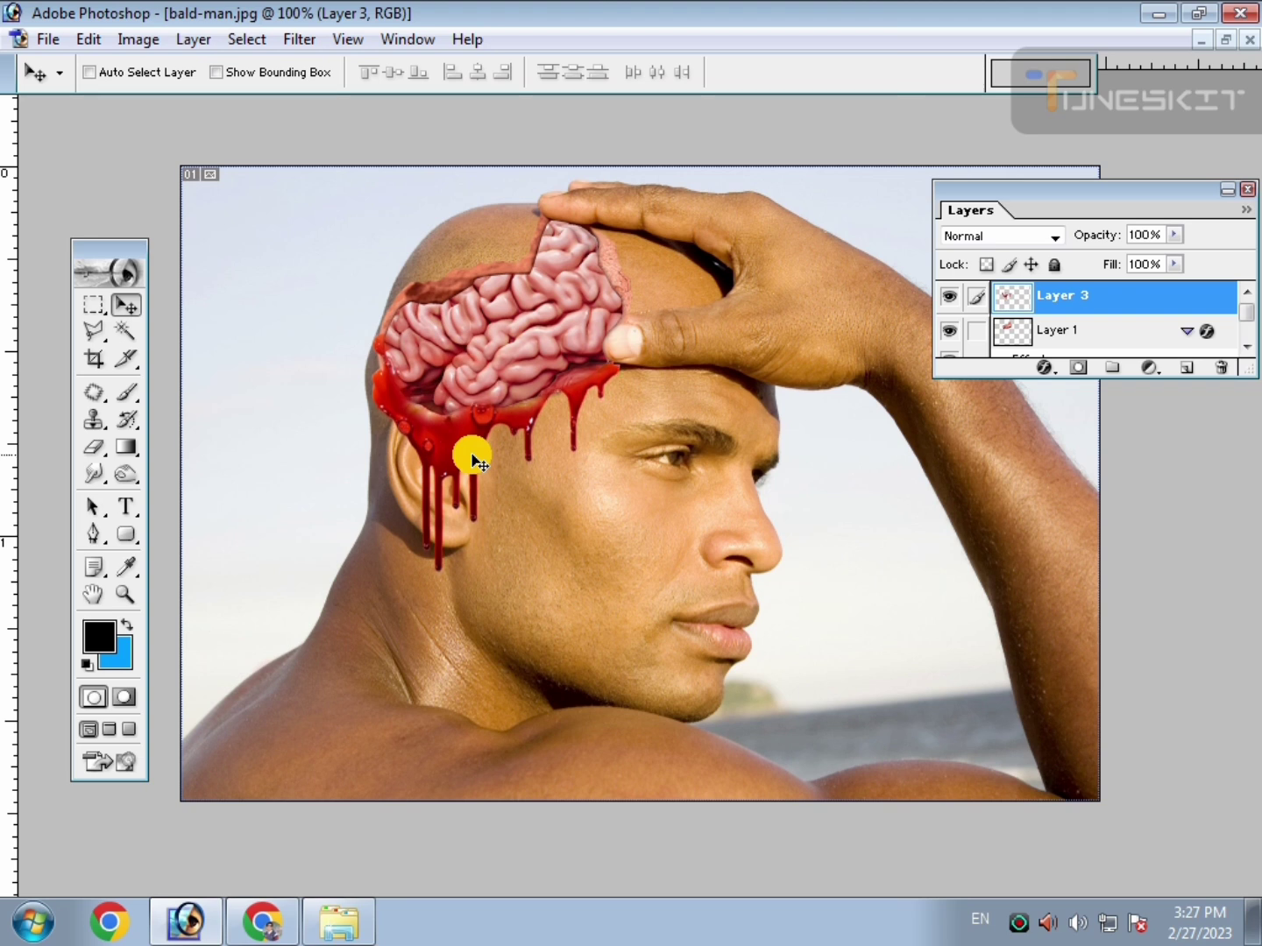
drag(472, 456, 471, 455)
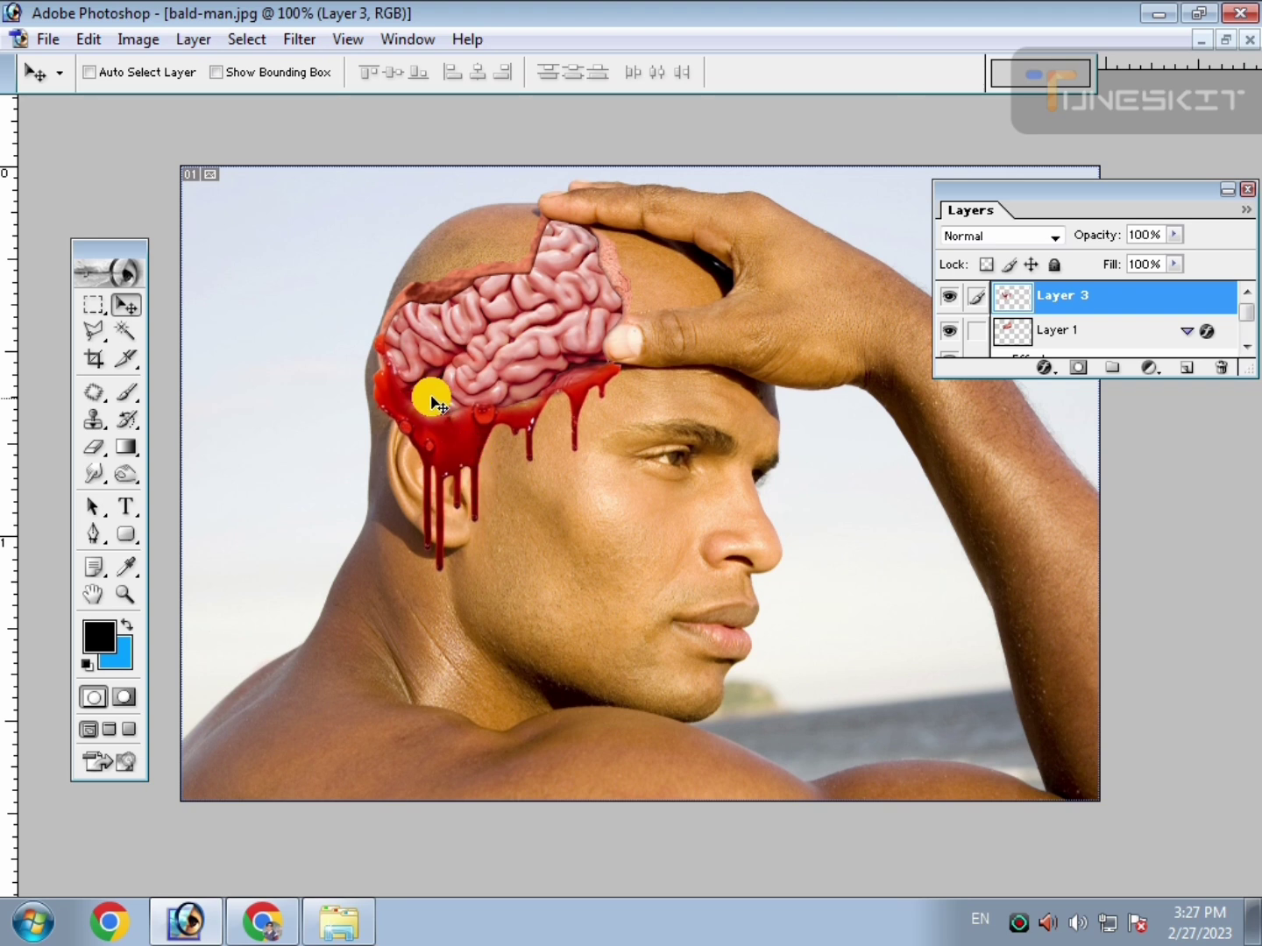
Examine the blood edges around the brain up close and the finished composite as a whole.
key(ctrl+plus)
scroll(521, 564, up, 3)
key(e)
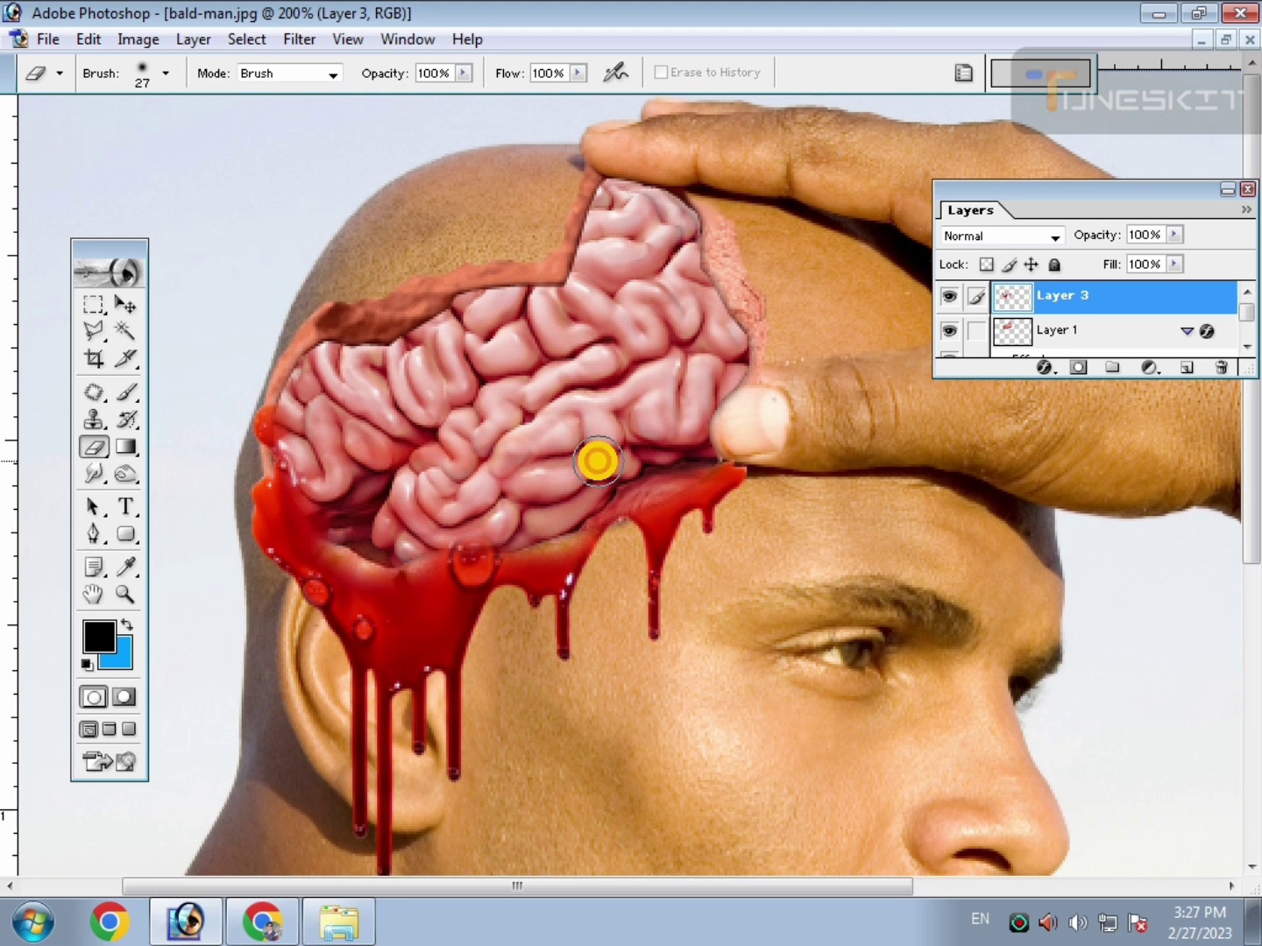
key(ctrl+minus)
key(ctrl+minus)
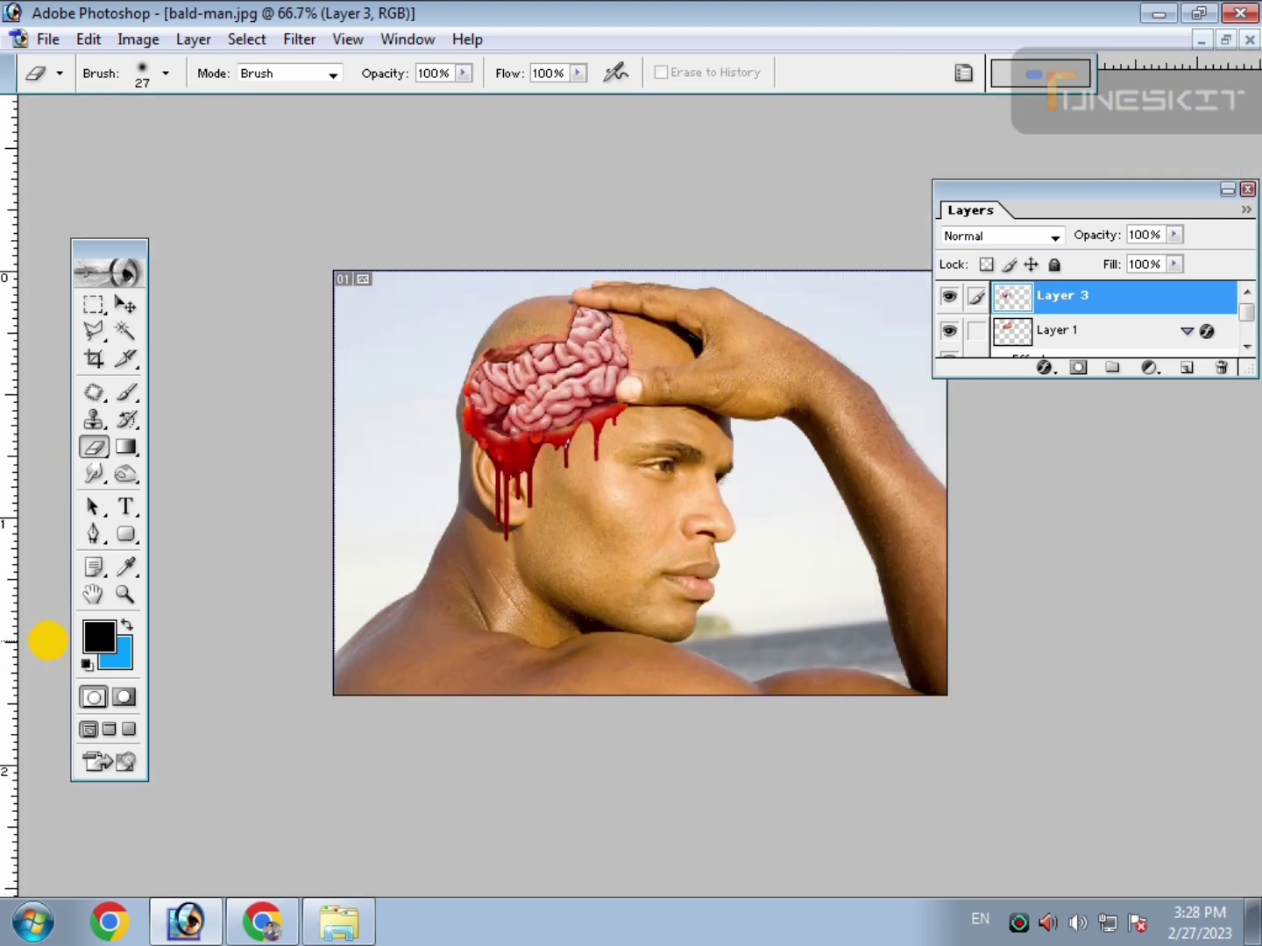
key(ctrl+plus)
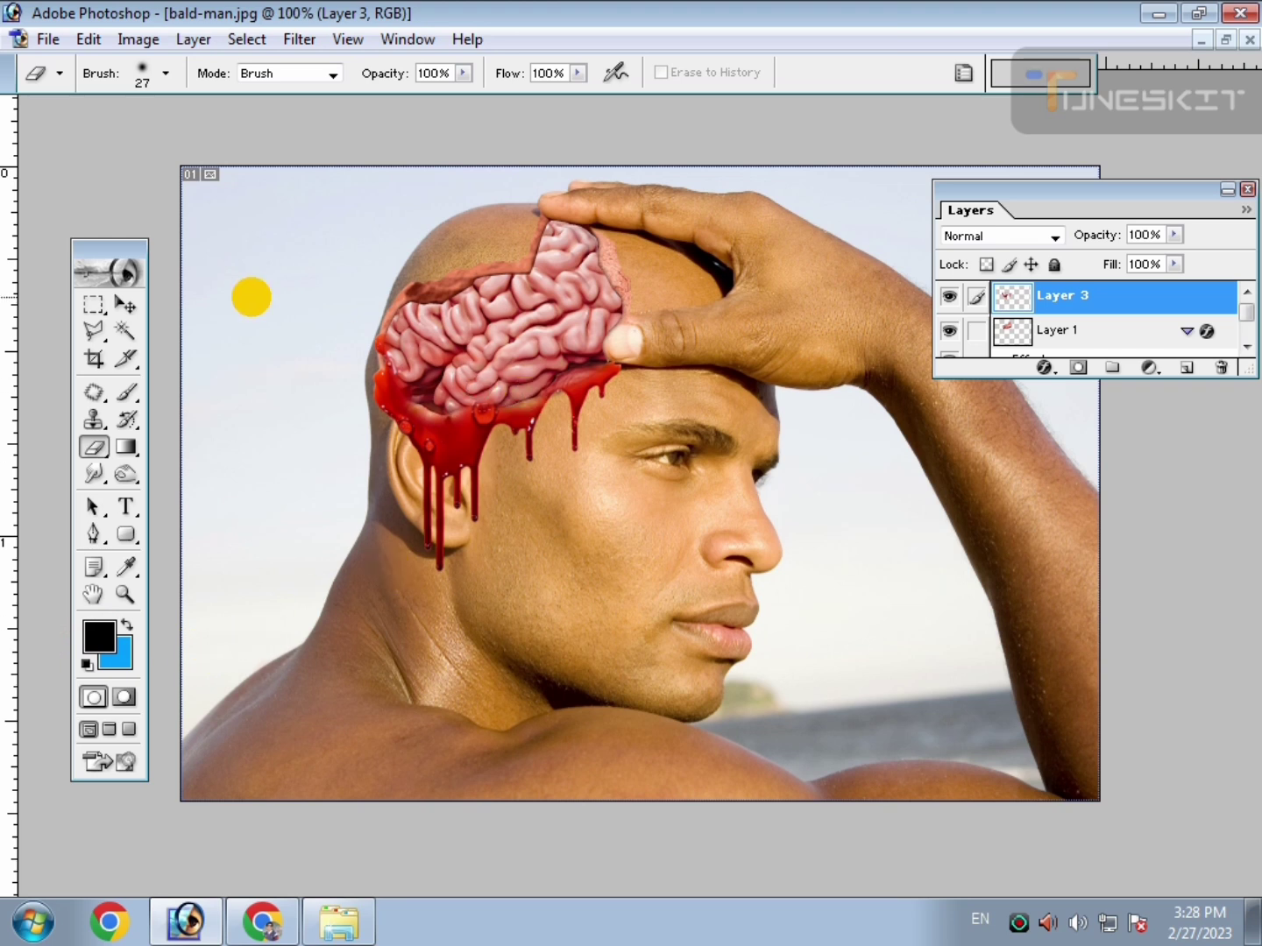
click(123, 301)
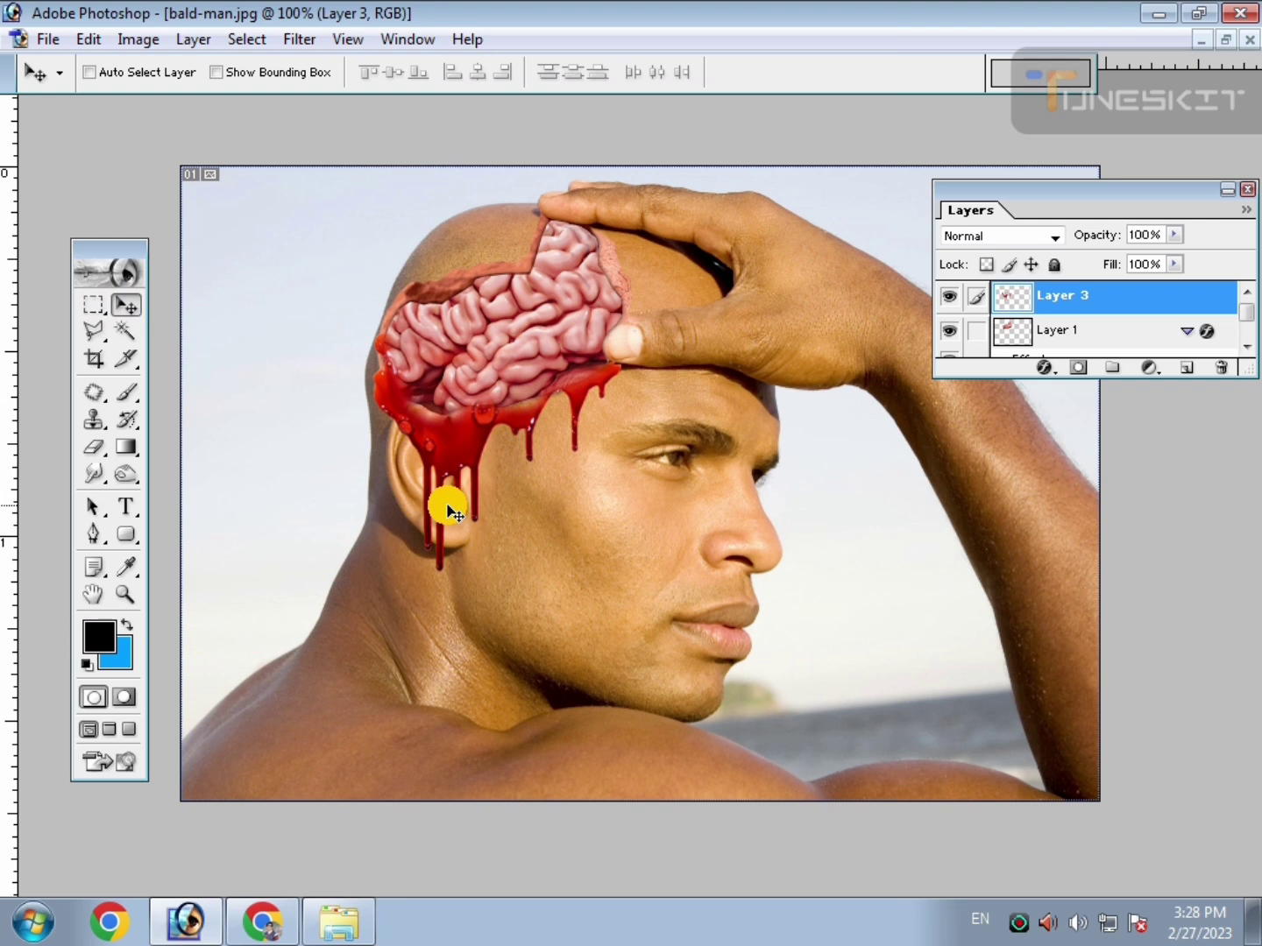
key(ctrl+plus)
key(ctrl+minus)
key(ctrl+plus)
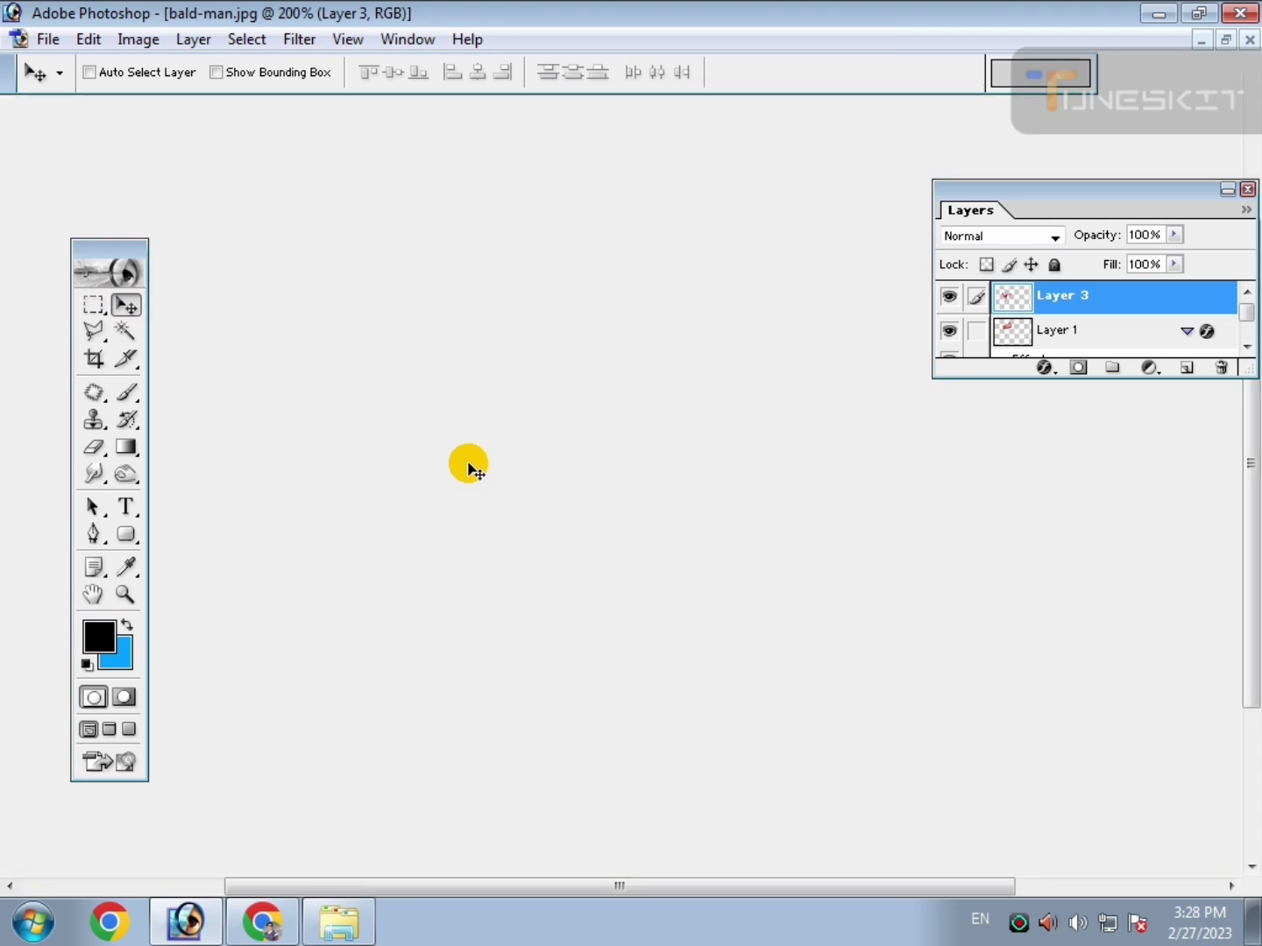
drag(449, 299, 568, 697)
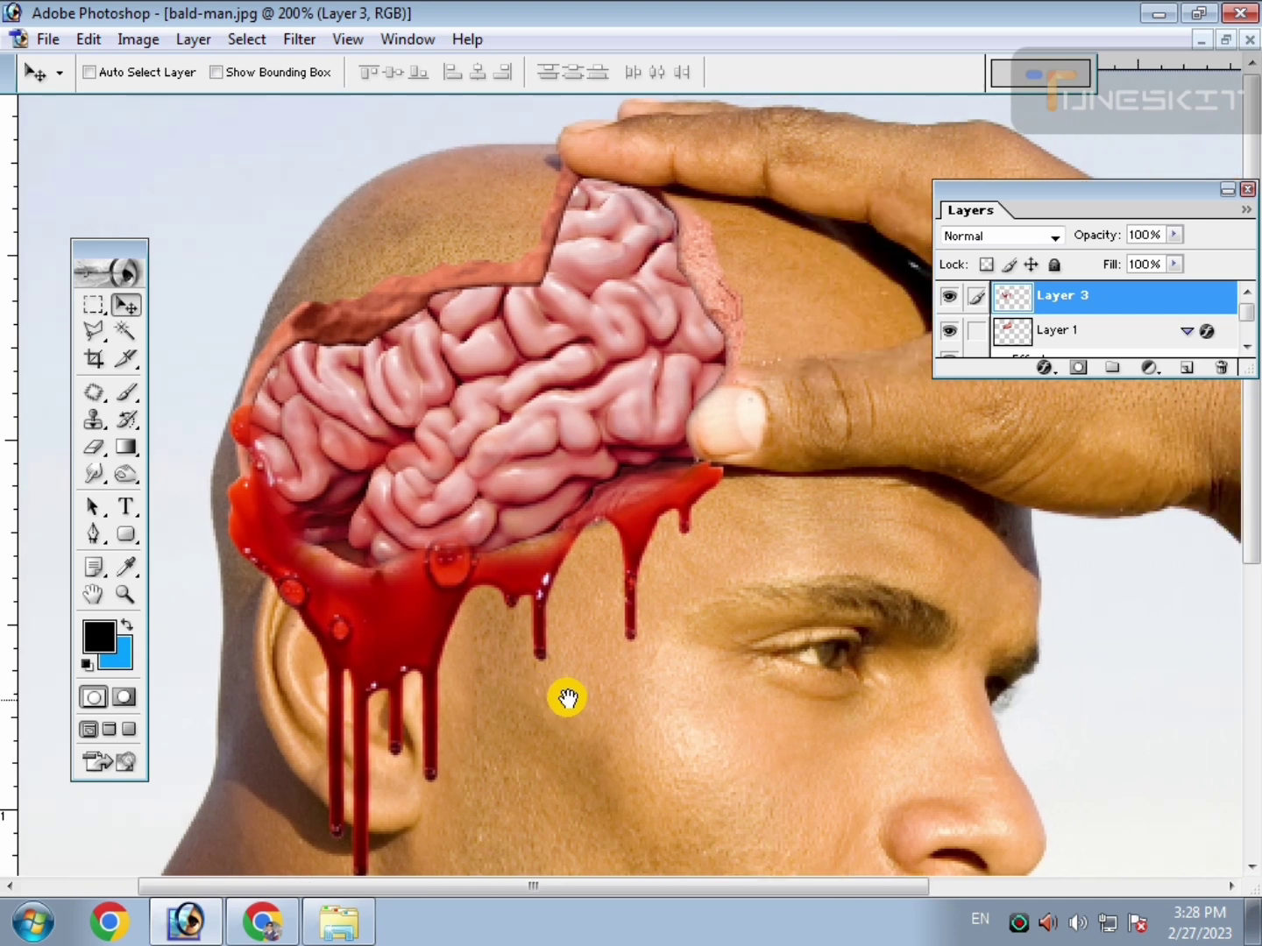
key(ctrl+minus)
key(ctrl+minus)
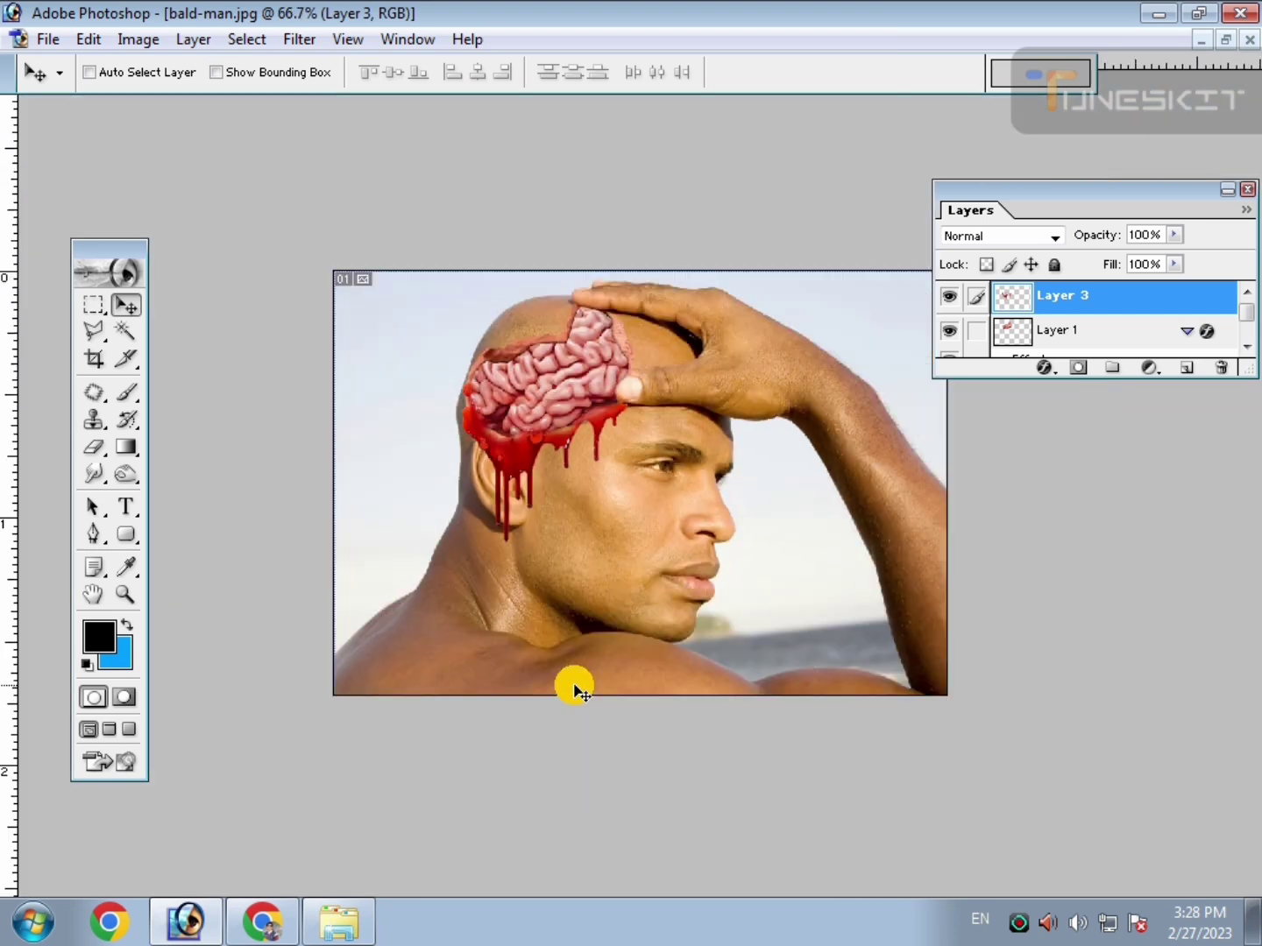
key(ctrl+minus)
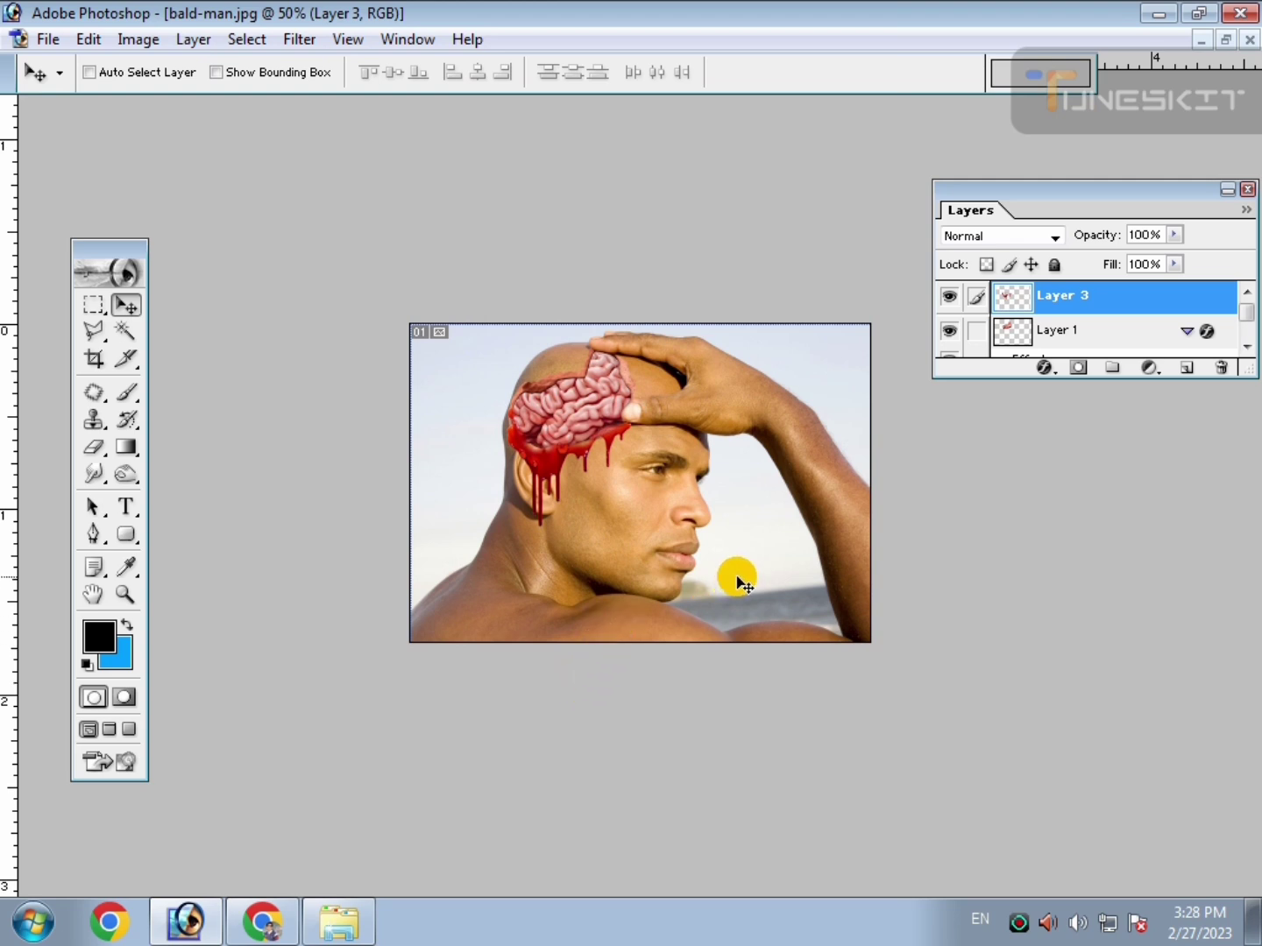
click(1017, 916)
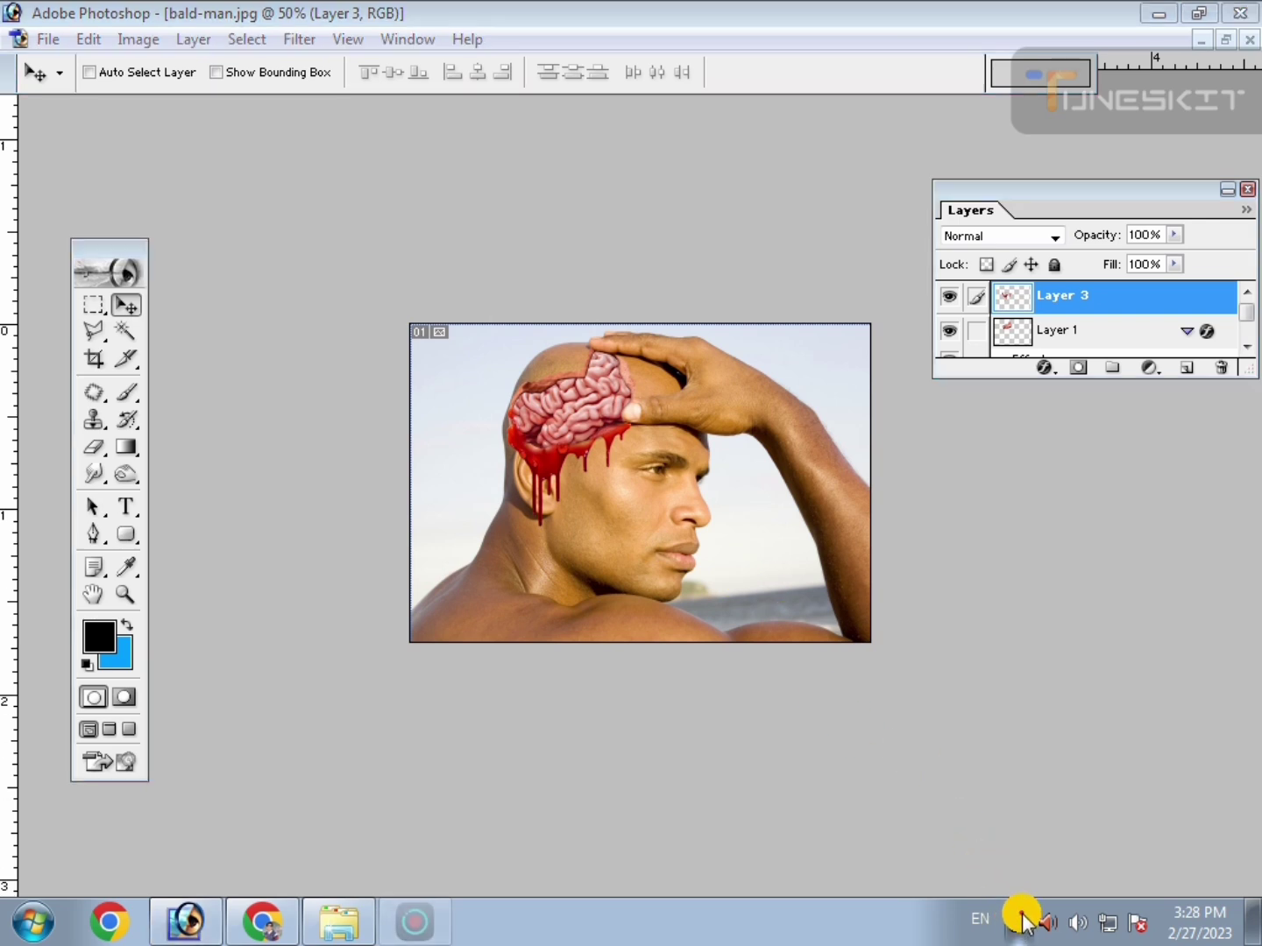